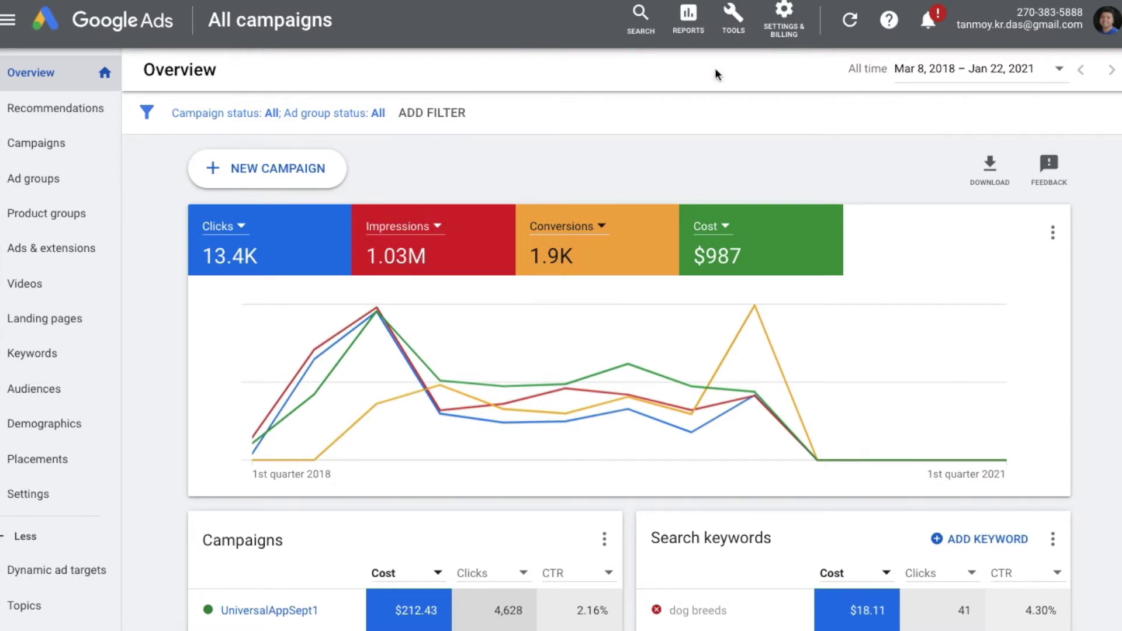
Step: Open the YouTube linking details in the account's linked accounts
left_click(785, 19)
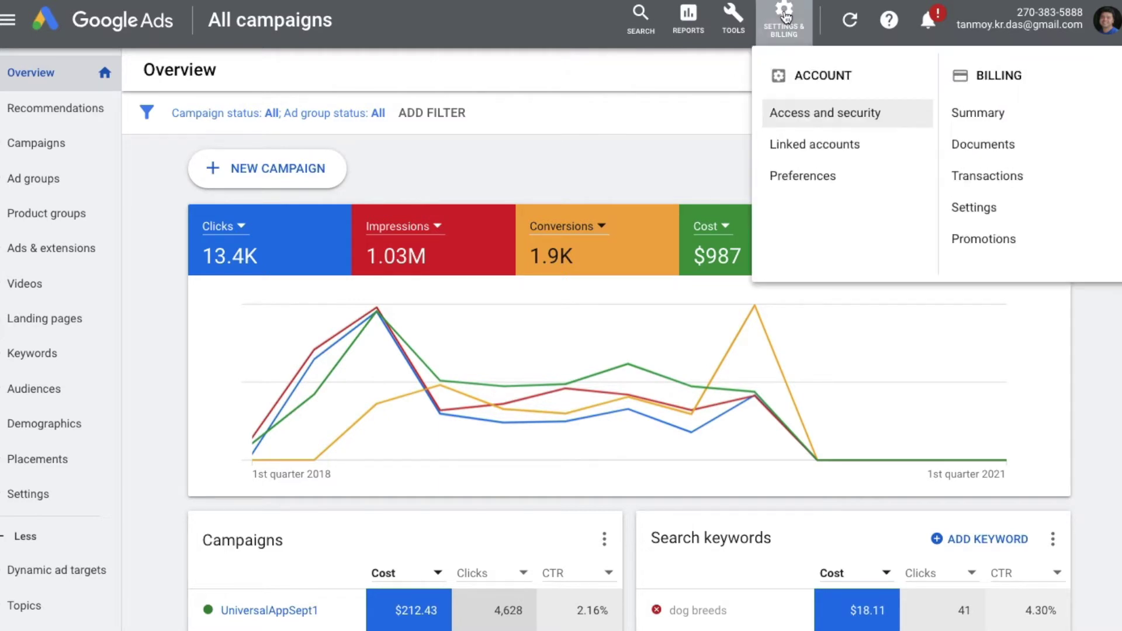
left_click(840, 156)
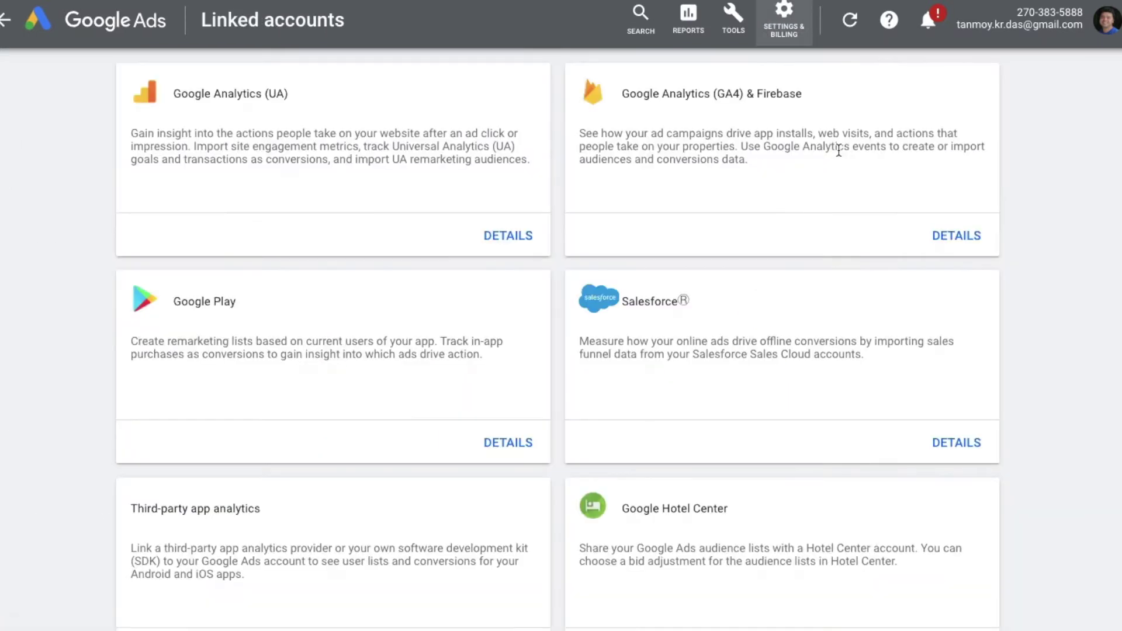
scroll(804, 352, "down", 3)
scroll(804, 351, "down", 4)
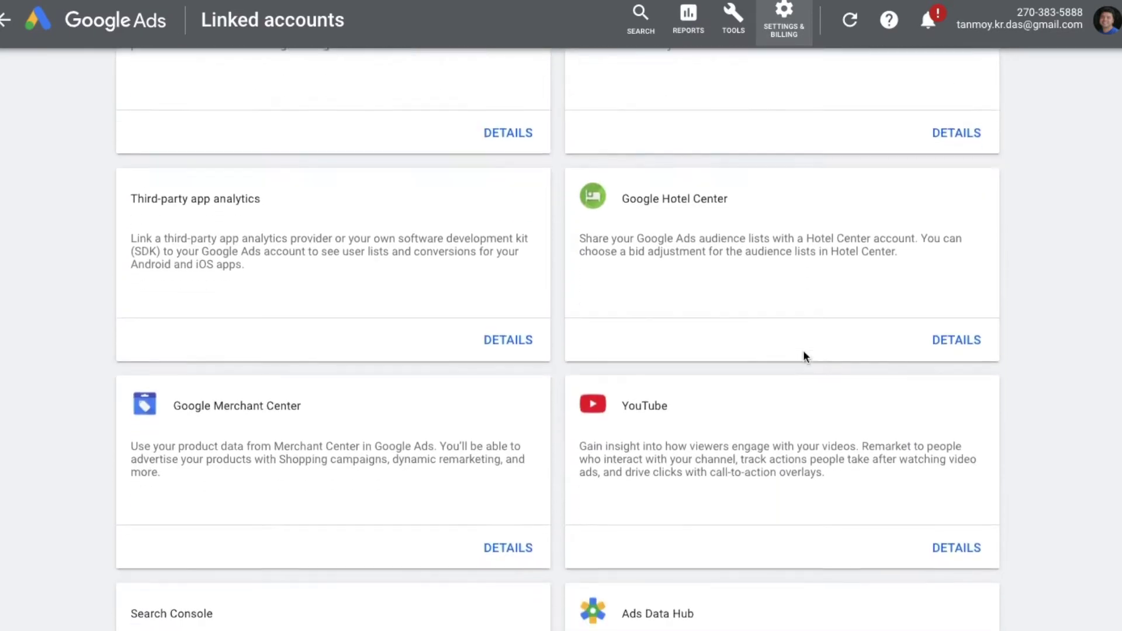
double_click(652, 295)
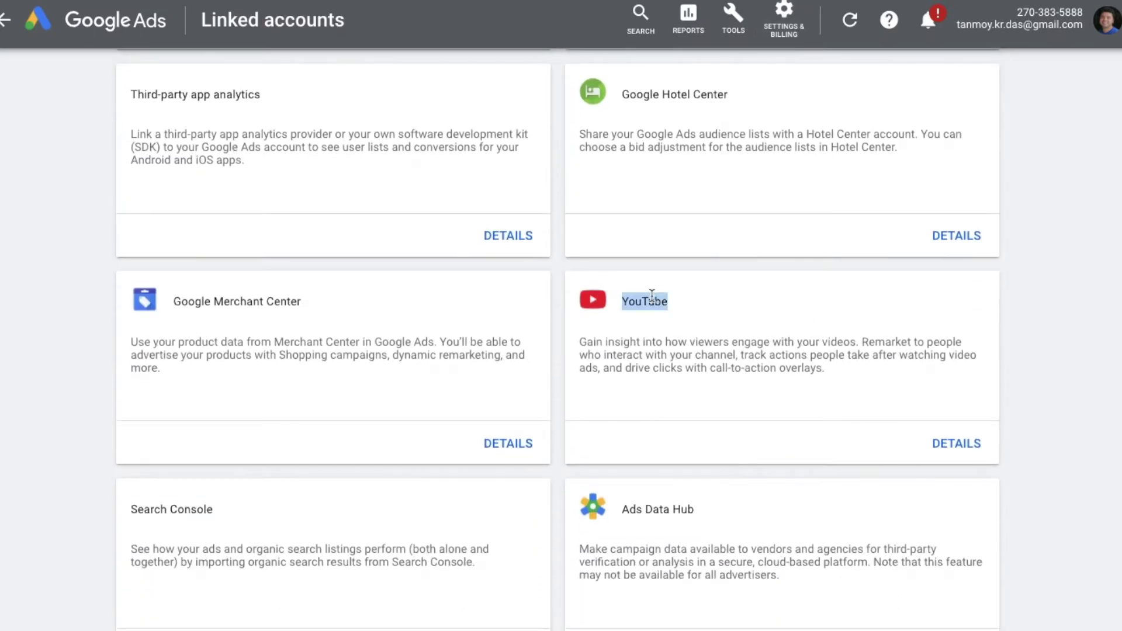
left_click(953, 446)
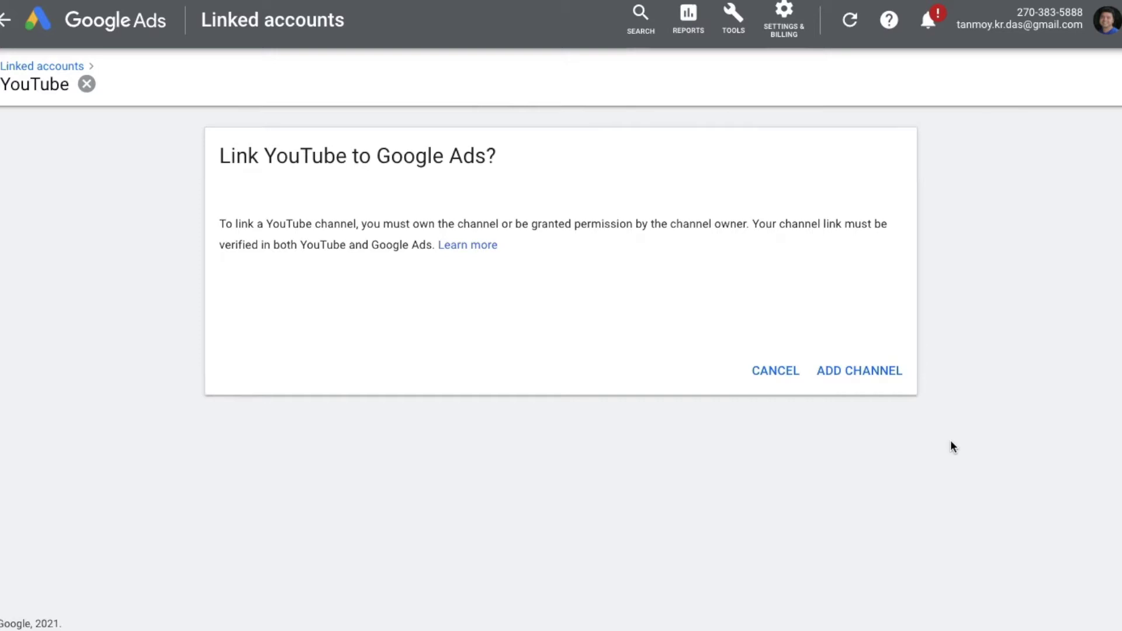
Step: Start adding a YouTube channel link, searching for "ipl" and selecting the IPL Highlights 2020 channel
left_click(875, 375)
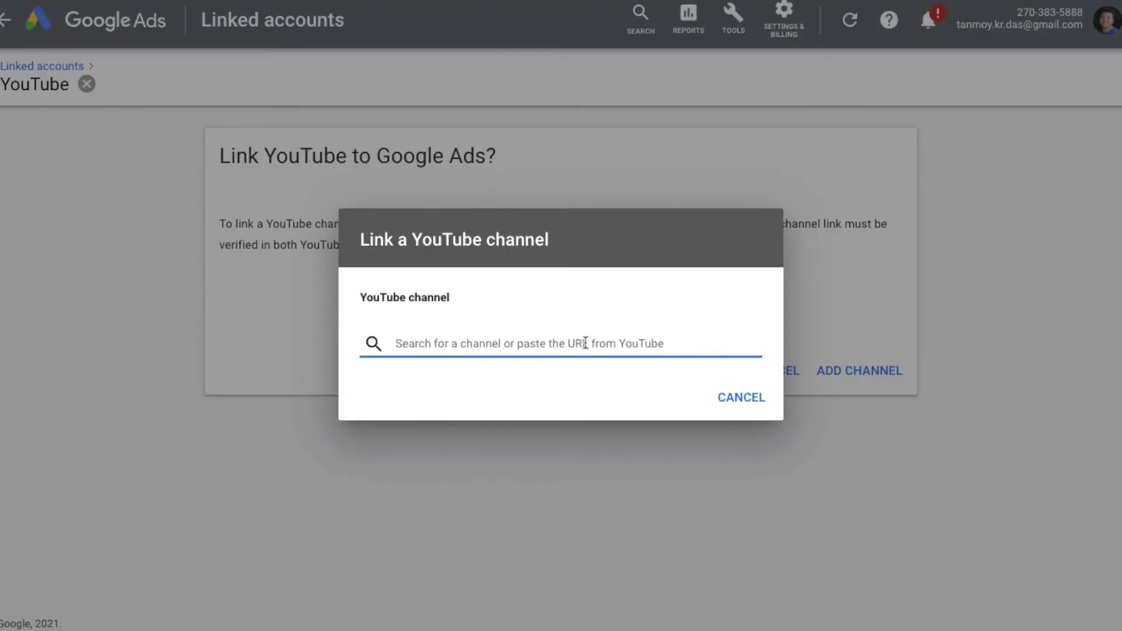
type("ipl")
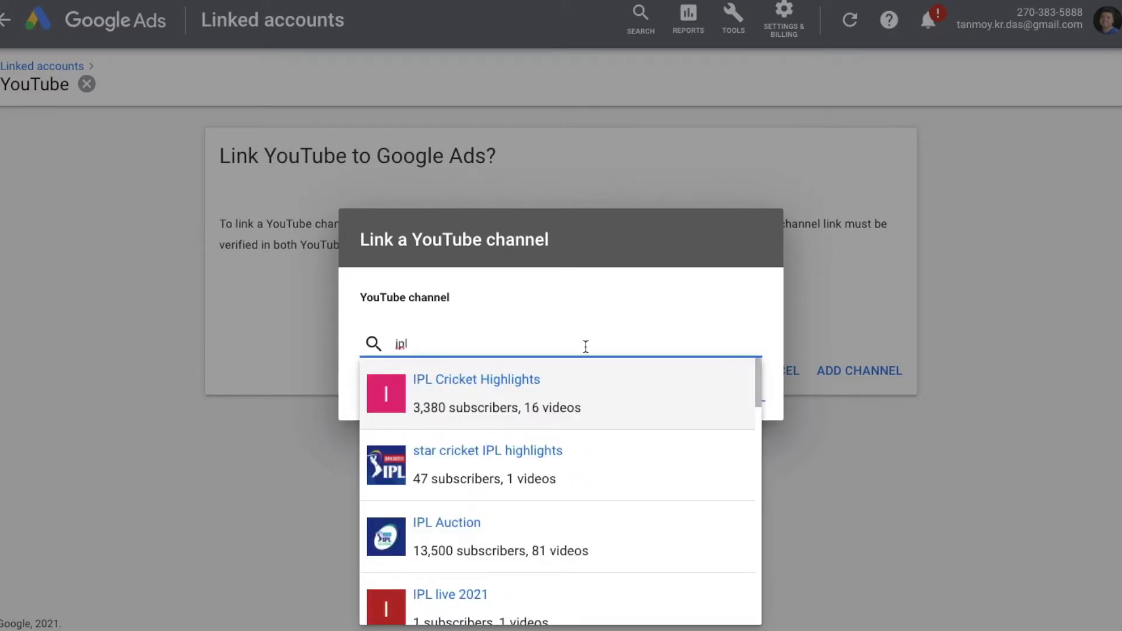
scroll(643, 491, "down", 2)
scroll(643, 491, "down", 5)
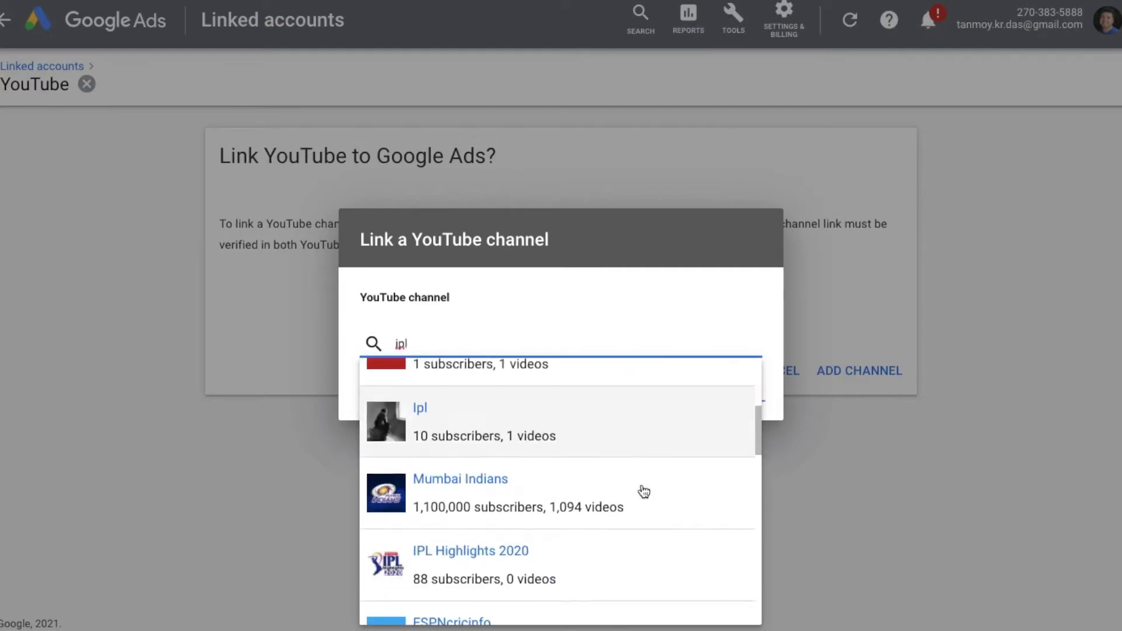
left_click(602, 462)
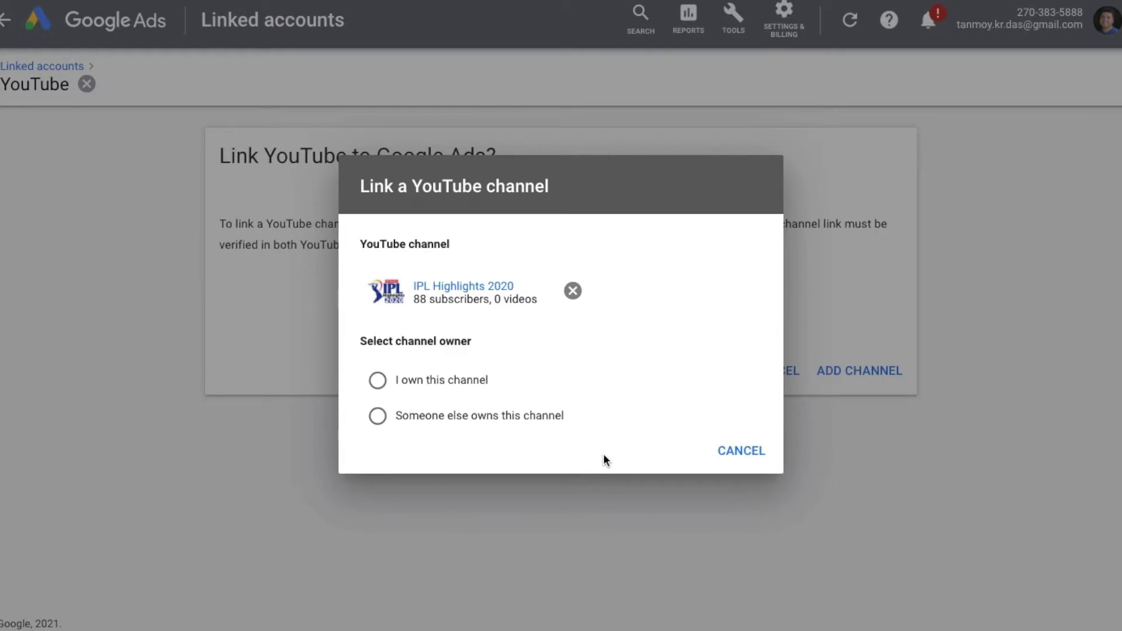
Step: Try the owner options "I own this channel" and "Someone else owns this channel", and cancel the channel link
left_click(378, 381)
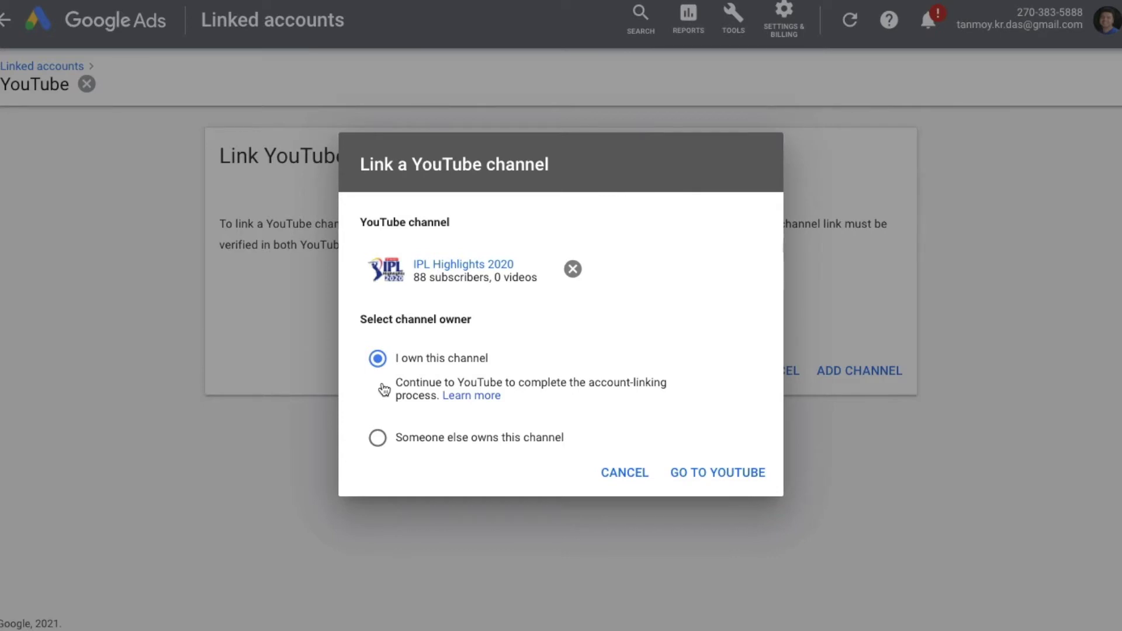
left_click(378, 438)
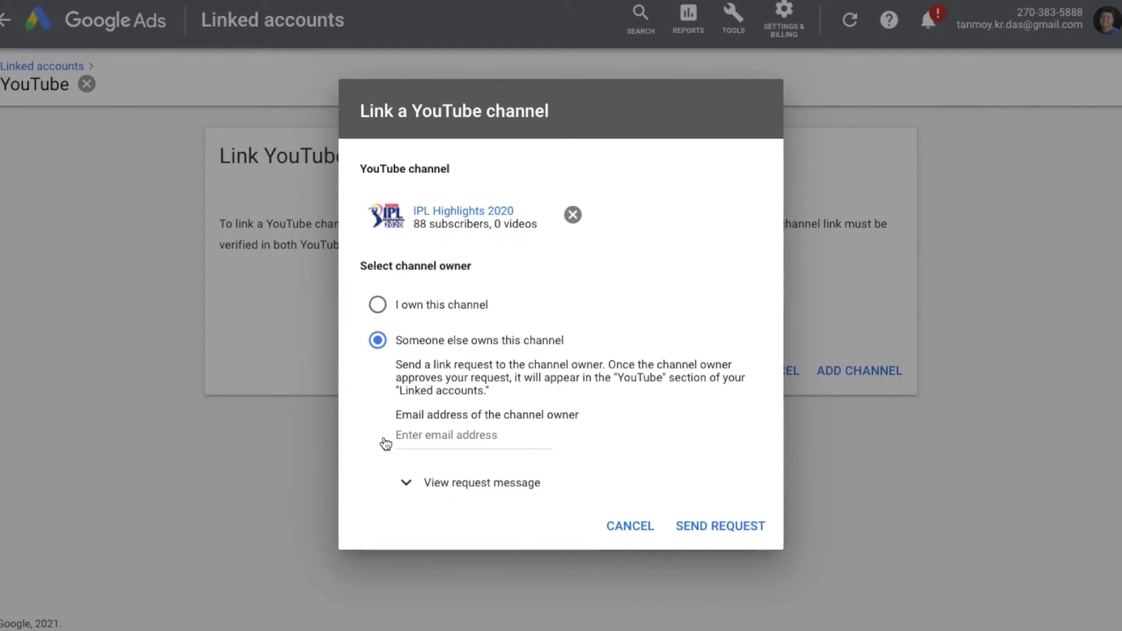
left_click(629, 527)
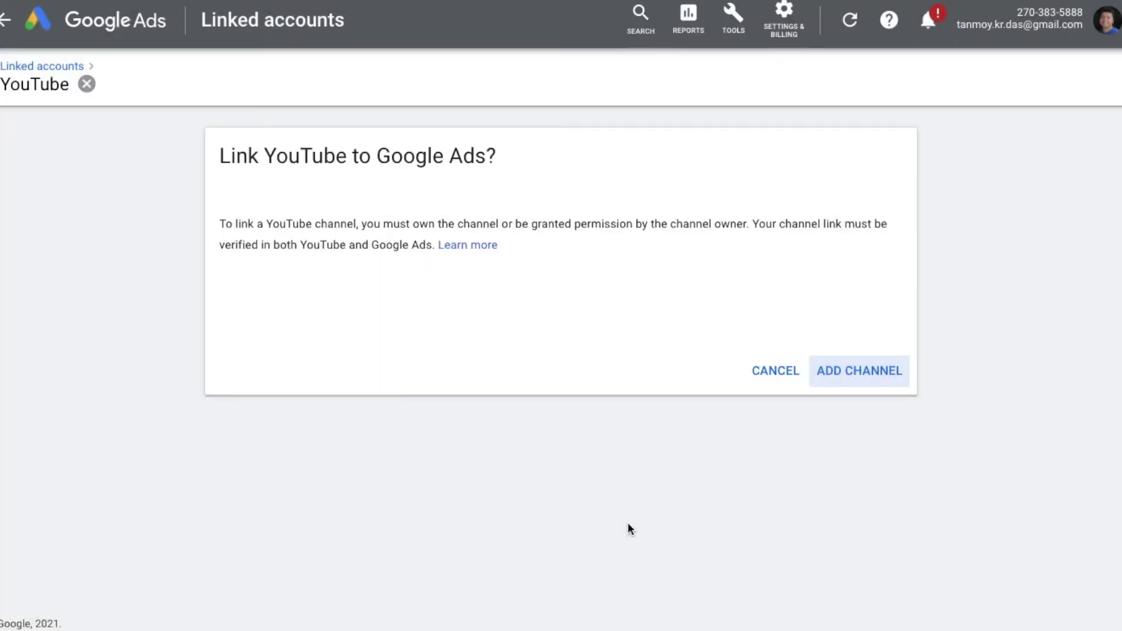
Step: Start a new campaign with the Brand awareness and reach goal, Video type and Non-skippable in-stream subtype
left_click(110, 23)
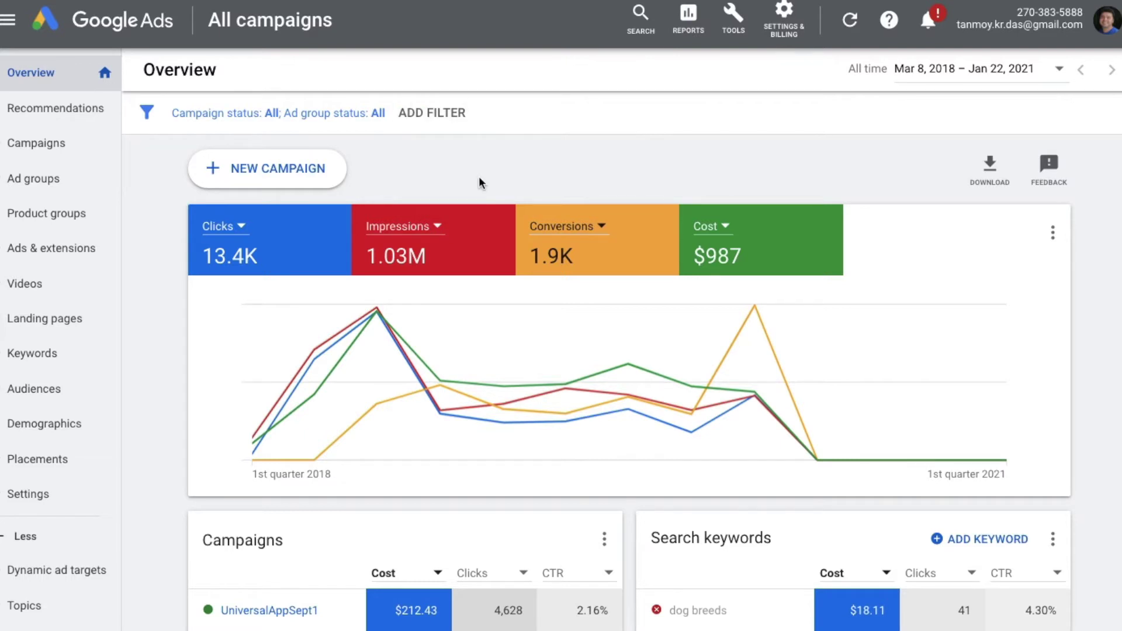
left_click(307, 168)
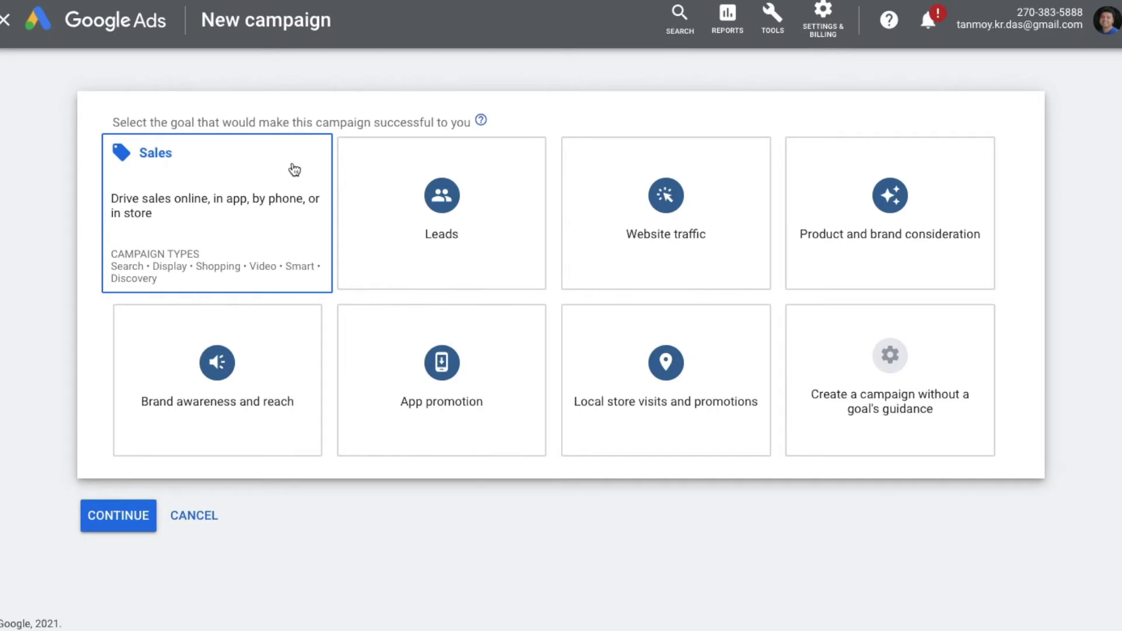
mouse_move(280, 336)
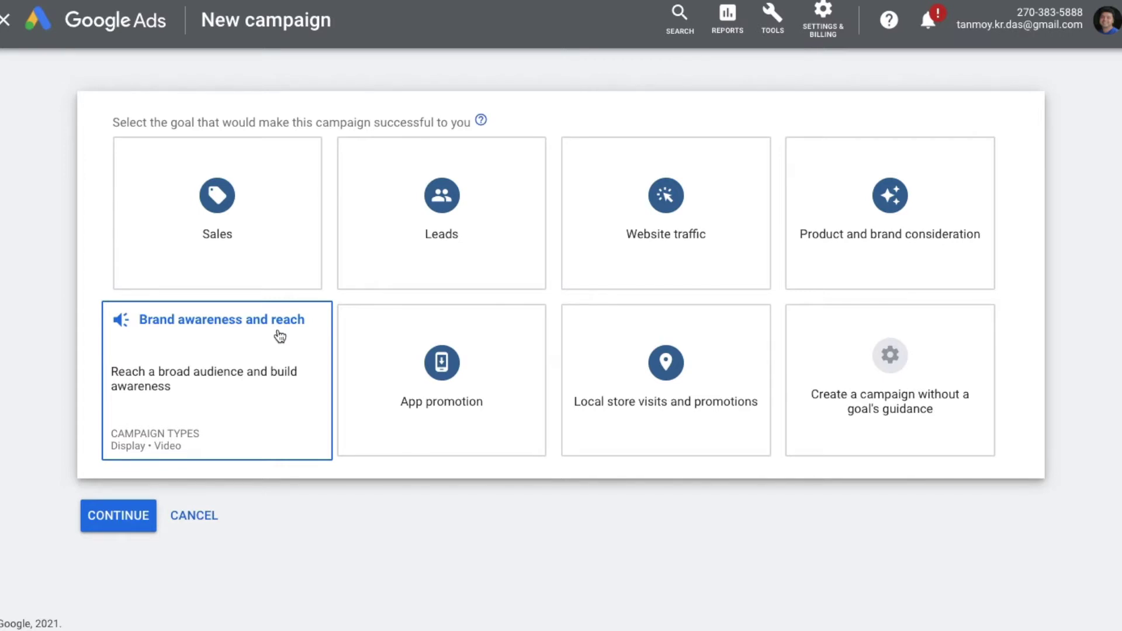
left_click(280, 336)
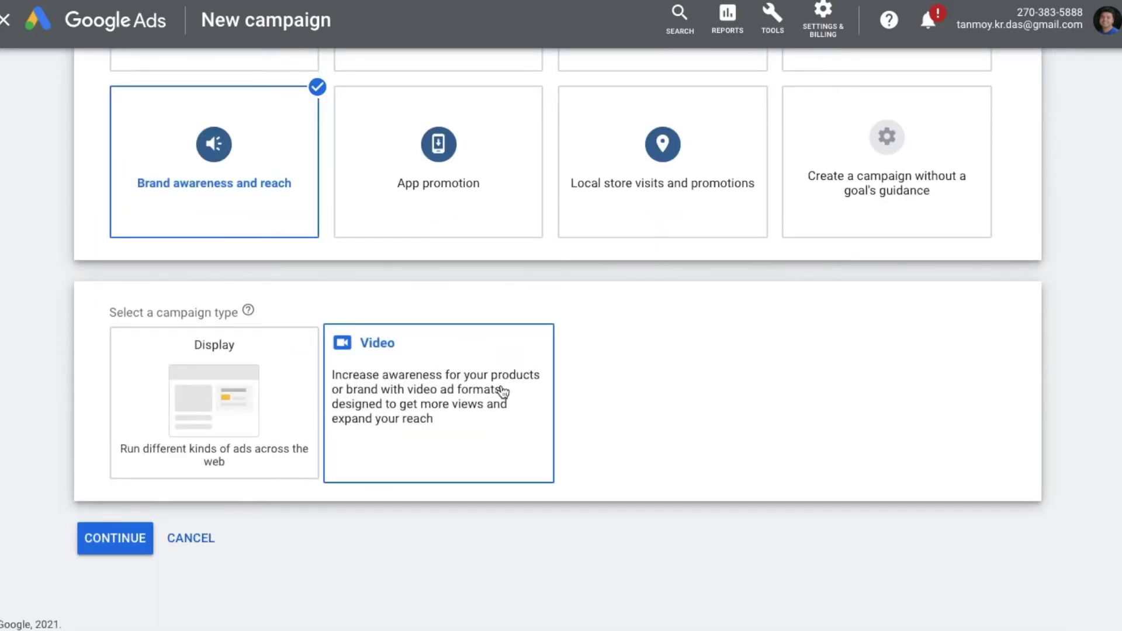
left_click(503, 392)
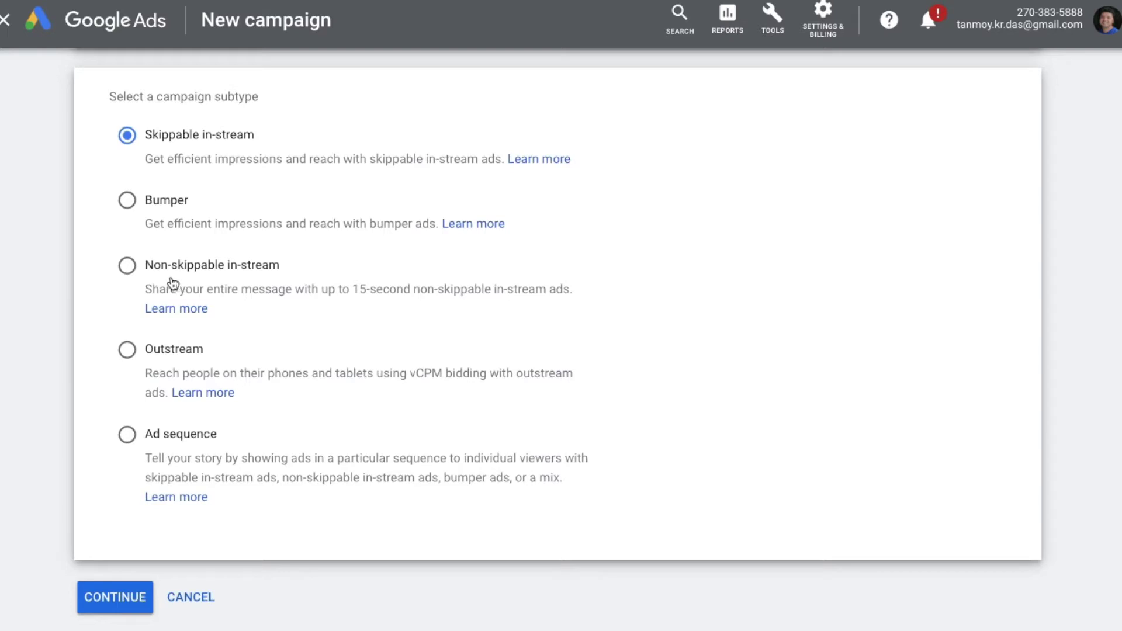
left_click(246, 270)
left_click(121, 596)
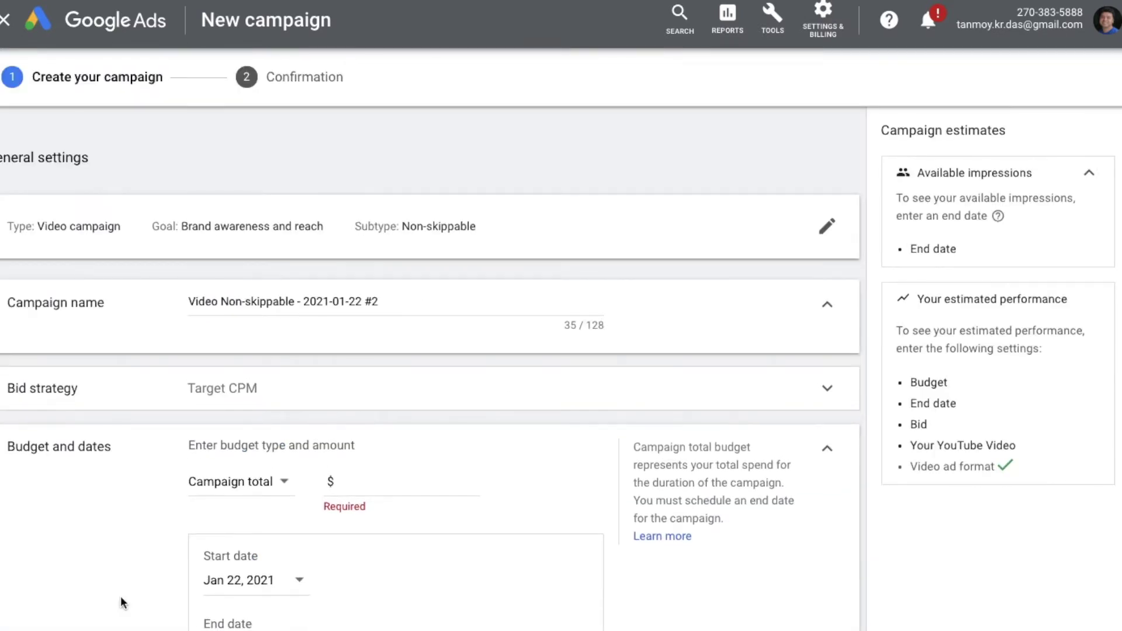
Step: Rename the campaign as "Video Non-skippableJan23"
scroll(120, 596, "down", 1)
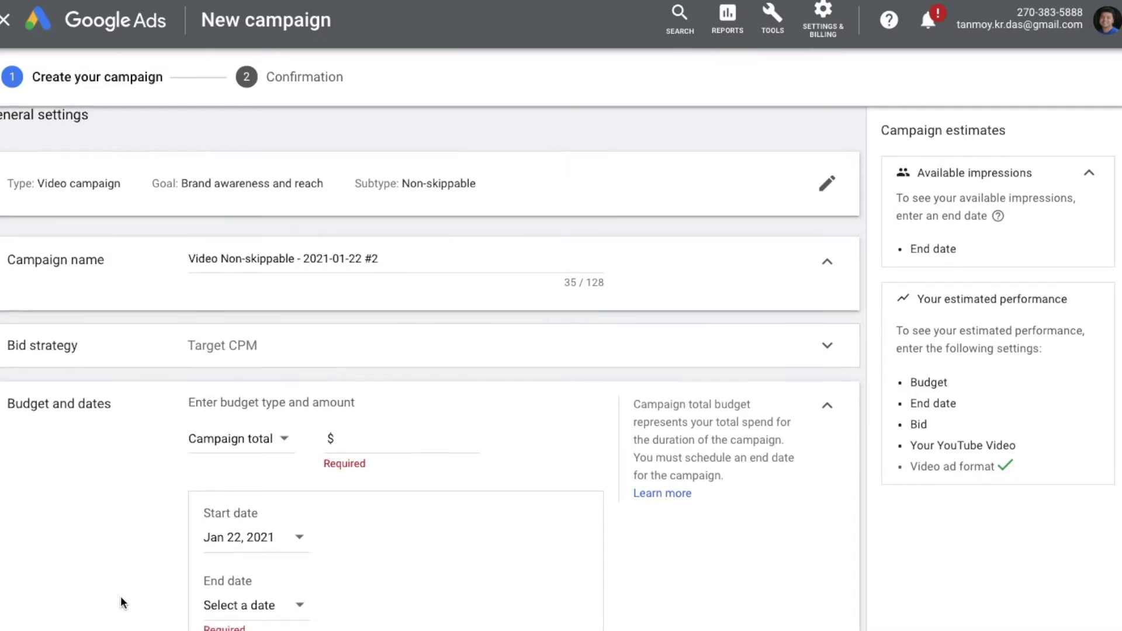
scroll(120, 602, "down", 3)
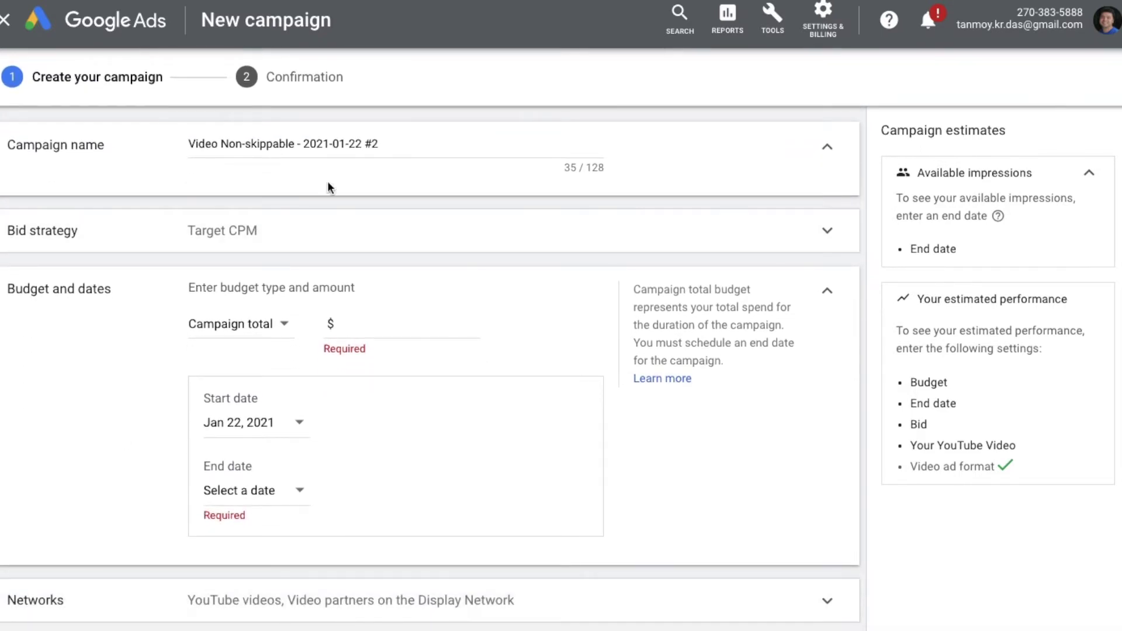
left_click(402, 142)
key("BackSpace")
key("BackSpace")
key("BackSpace")
key("BackSpace")
key("BackSpace")
key("BackSpace")
key("BackSpace")
key("BackSpace")
key("BackSpace")
key("BackSpace")
key("BackSpace")
key("BackSpace")
key("BackSpace")
key("BackSpace")
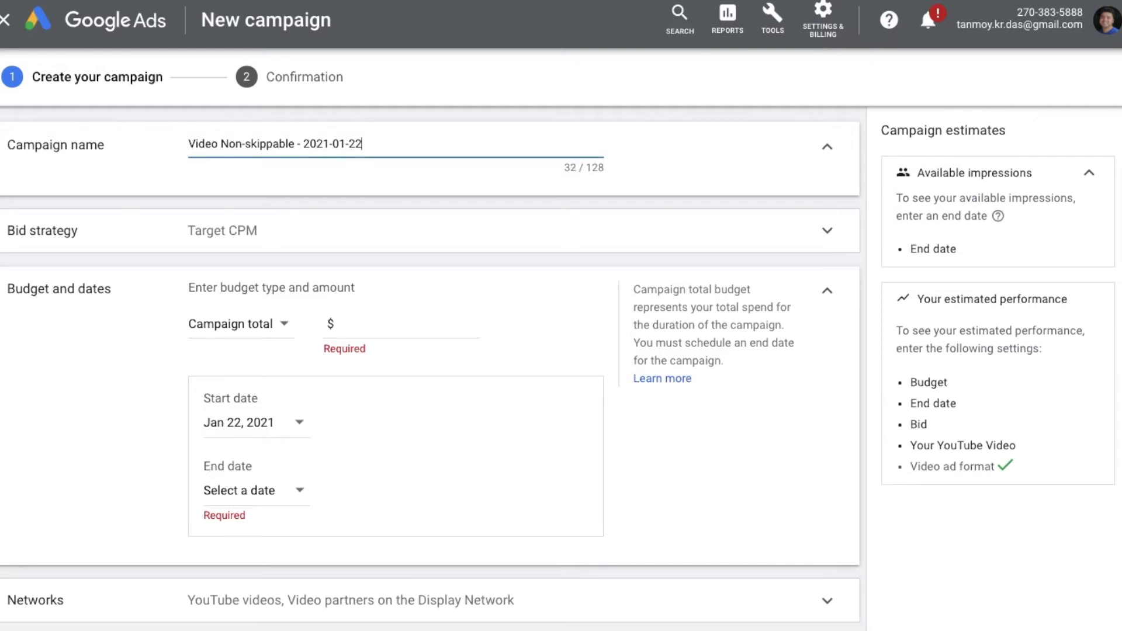
key("BackSpace")
key("BackSpace")
type("Jan23")
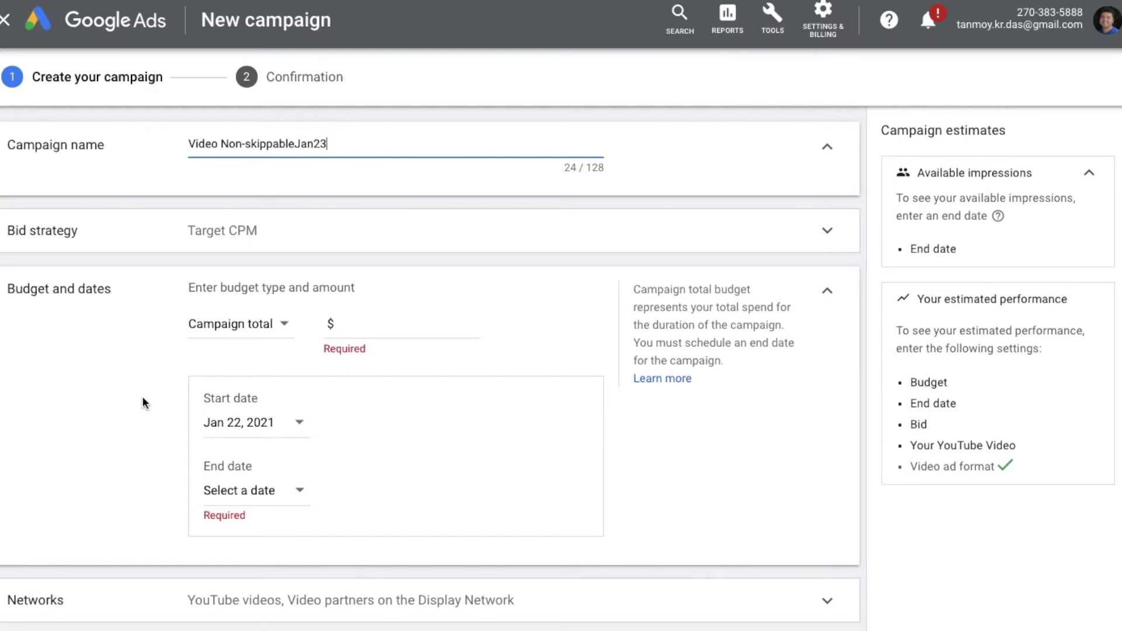
Step: Set the campaign's budget type to Daily with an amount of $1.00
scroll(142, 403, "down", 3)
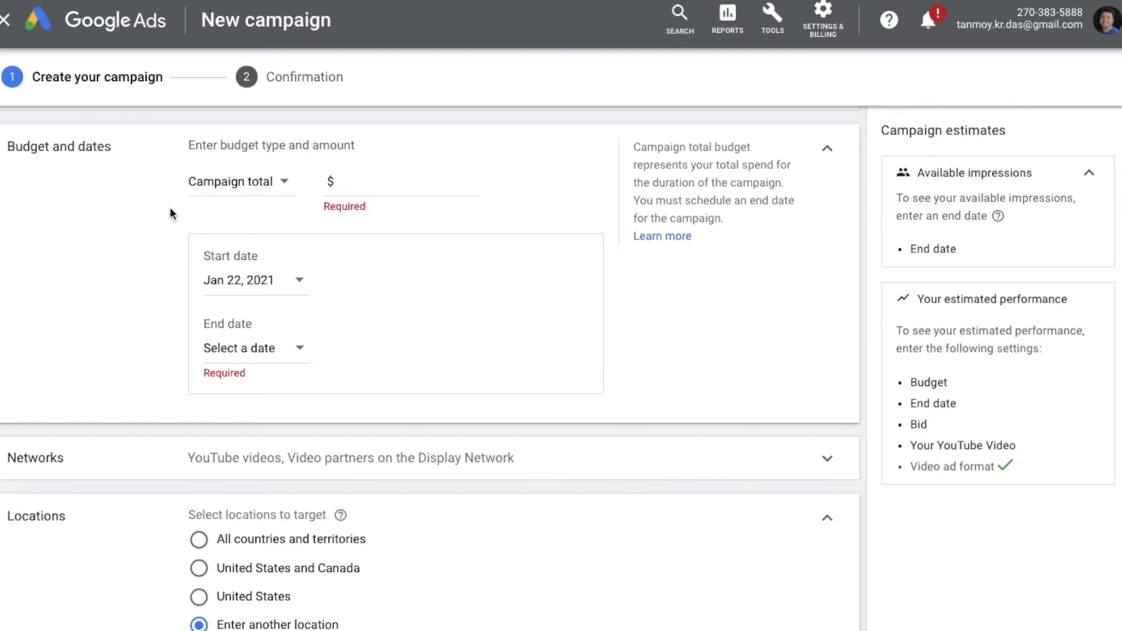
left_click(229, 186)
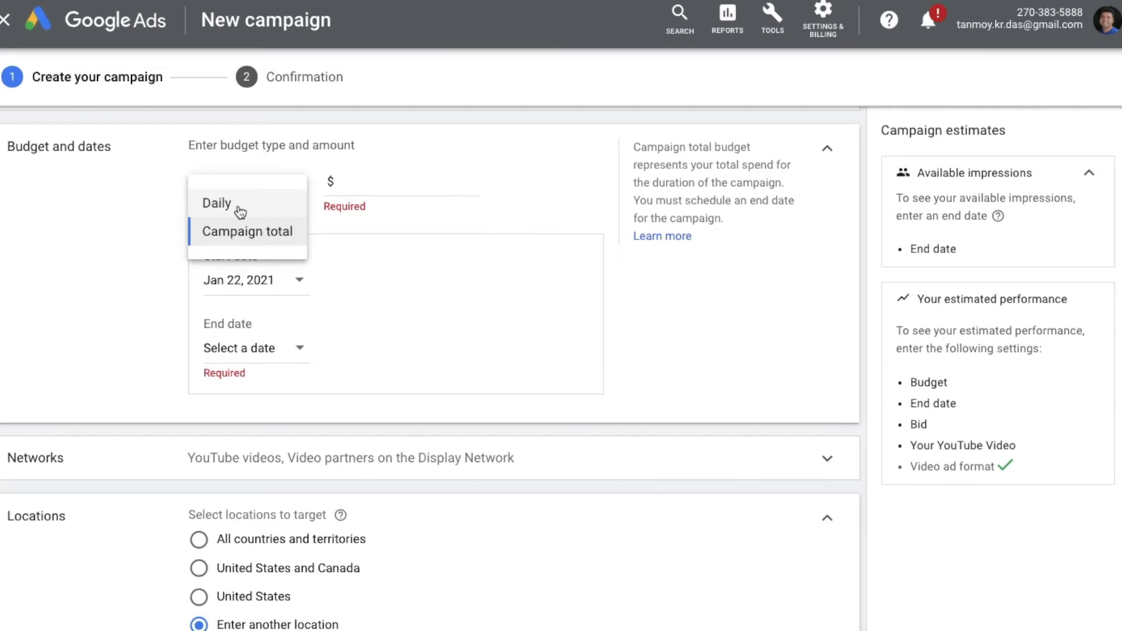
left_click(240, 212)
left_click(255, 191)
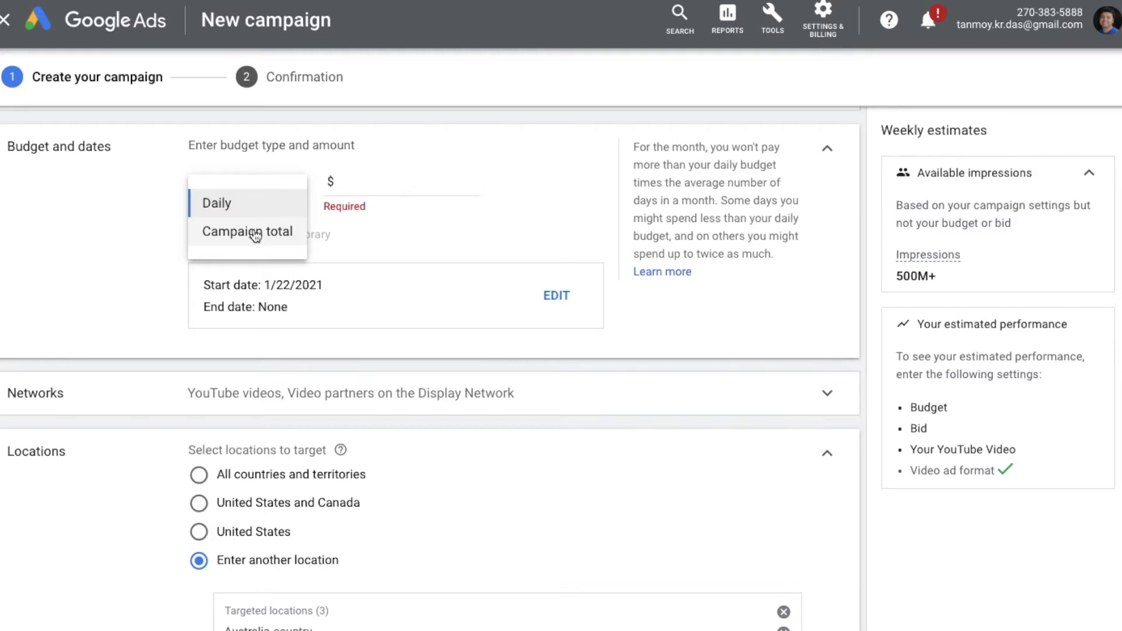
left_click(257, 207)
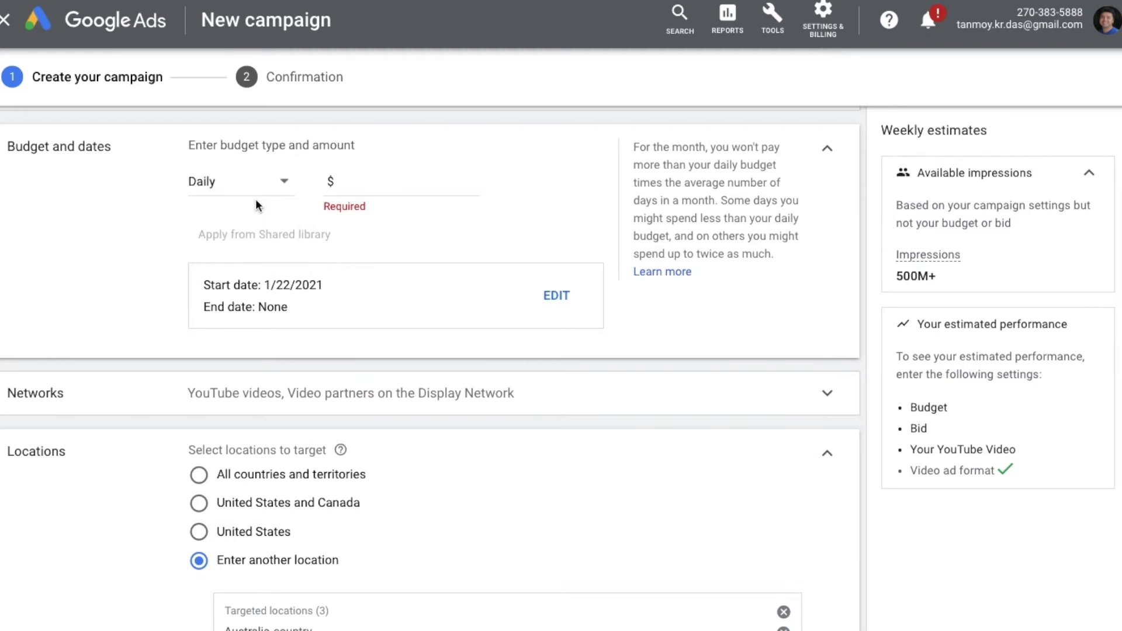
left_click(421, 183)
type("100")
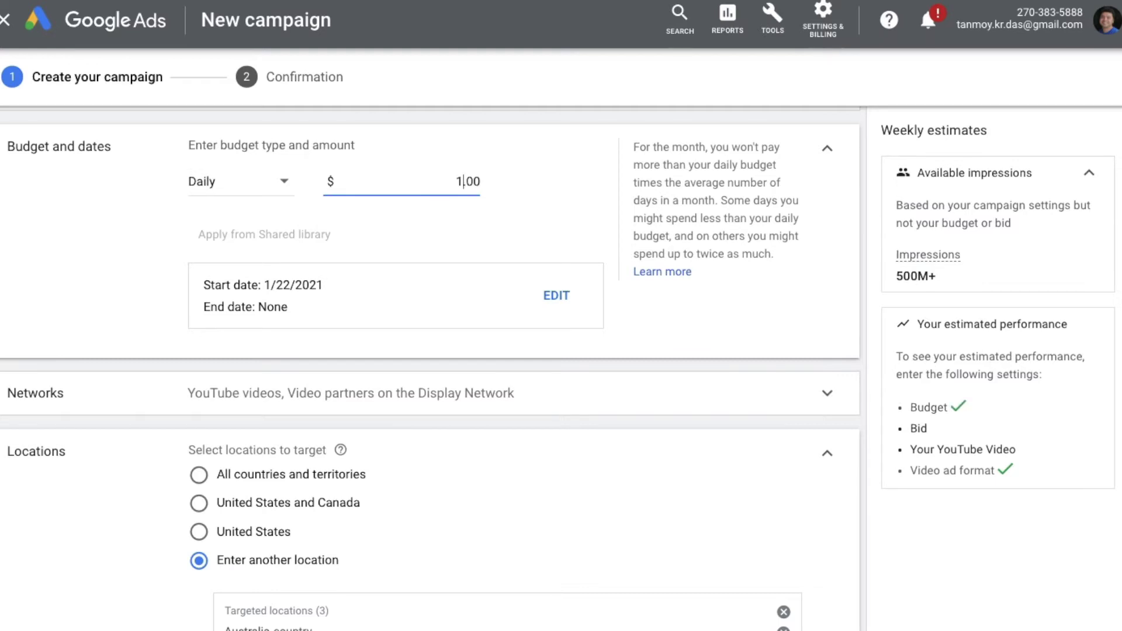
type(".")
Step: Set the campaign's end date to Feb 28, 2021
left_click(560, 298)
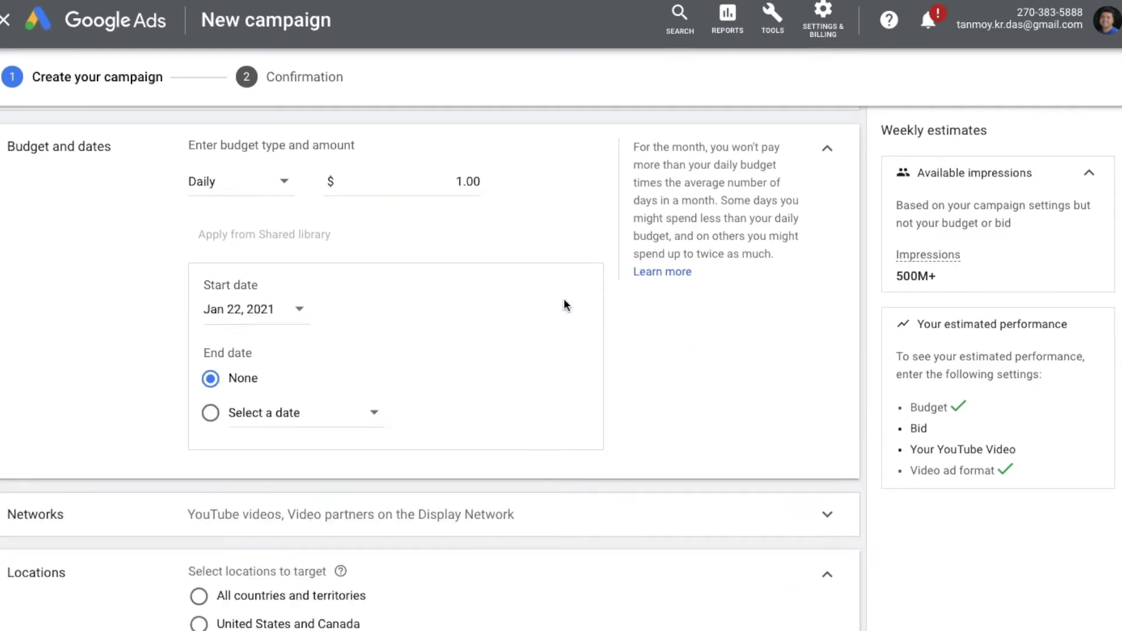
left_click(283, 413)
scroll(364, 358, "down", 4)
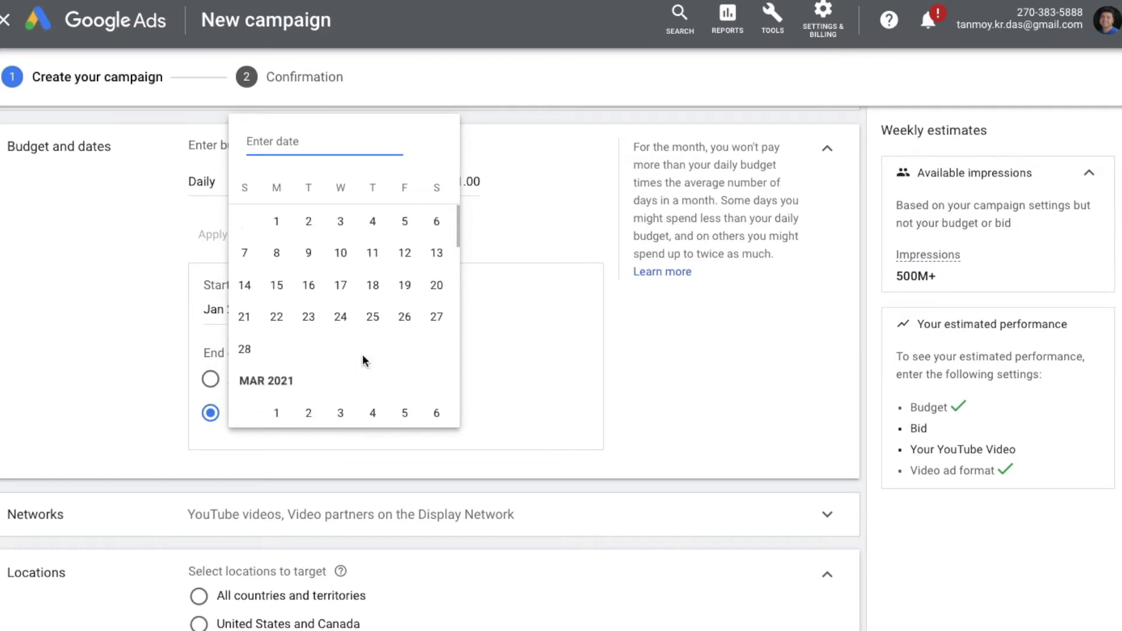
left_click(242, 318)
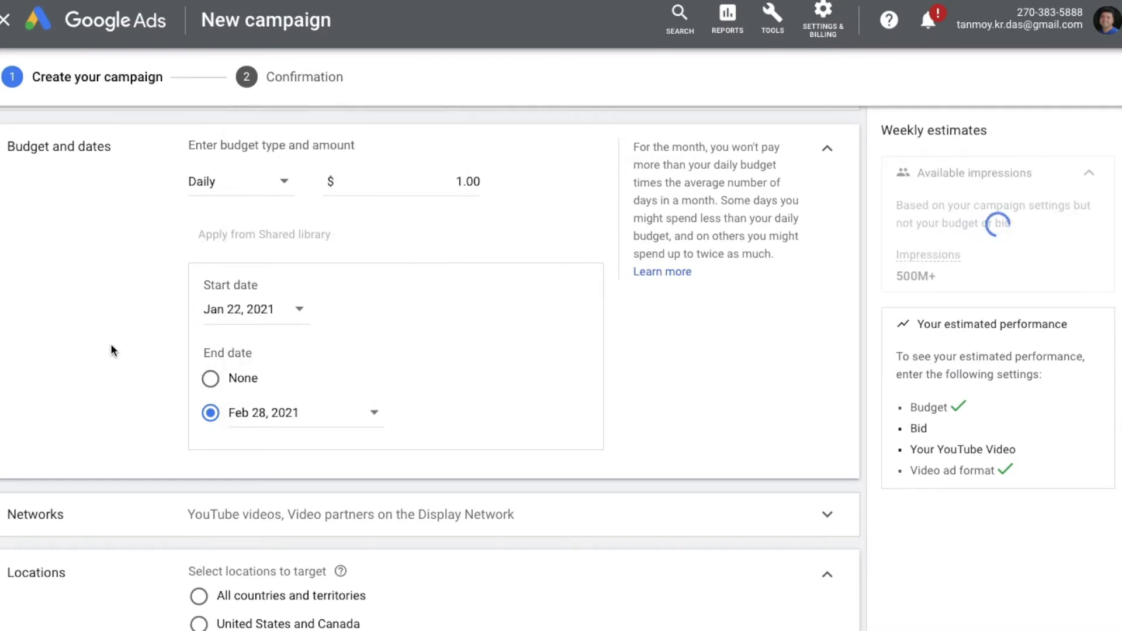
Step: Review the campaign's network options for YouTube search results, YouTube videos and Display Network video partners
scroll(111, 344, "down", 4)
scroll(110, 344, "down", 1)
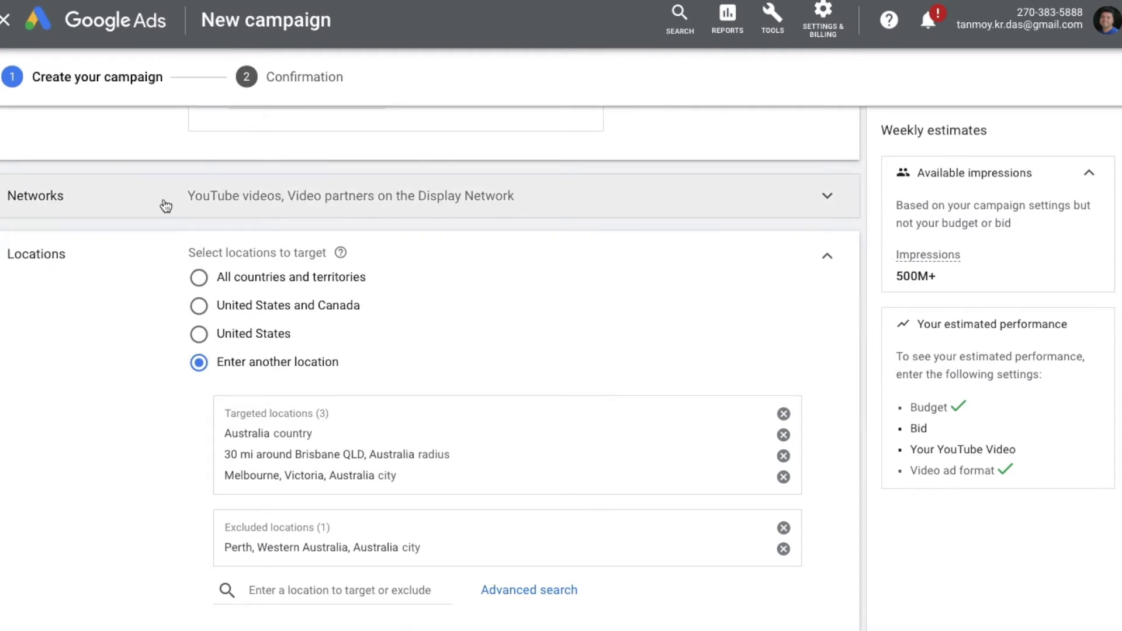
left_click(165, 205)
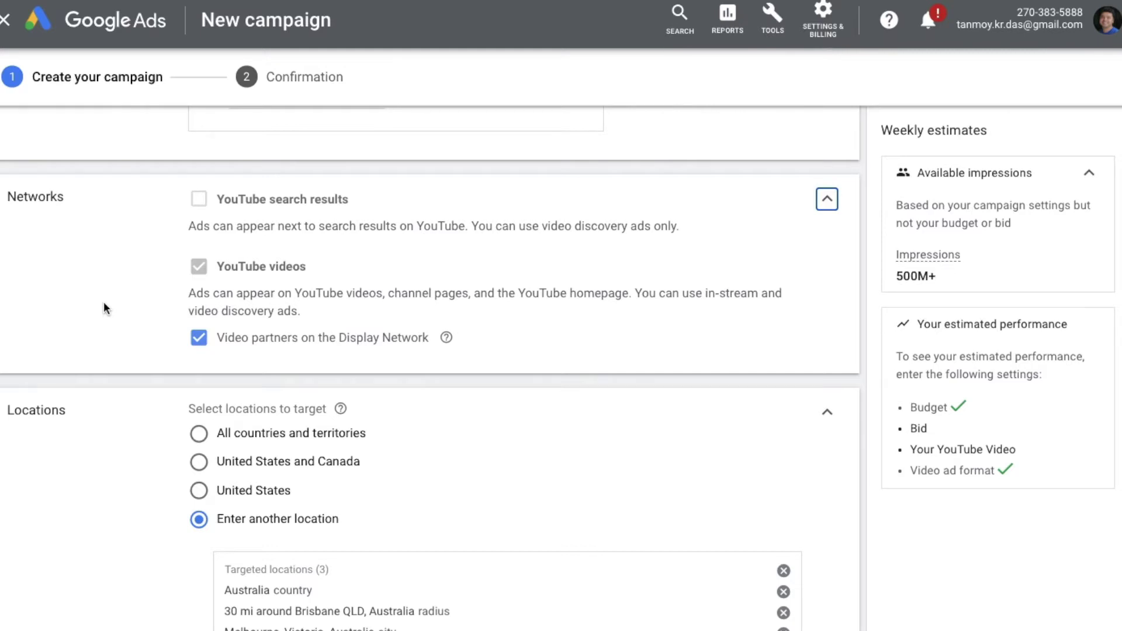
left_click(827, 198)
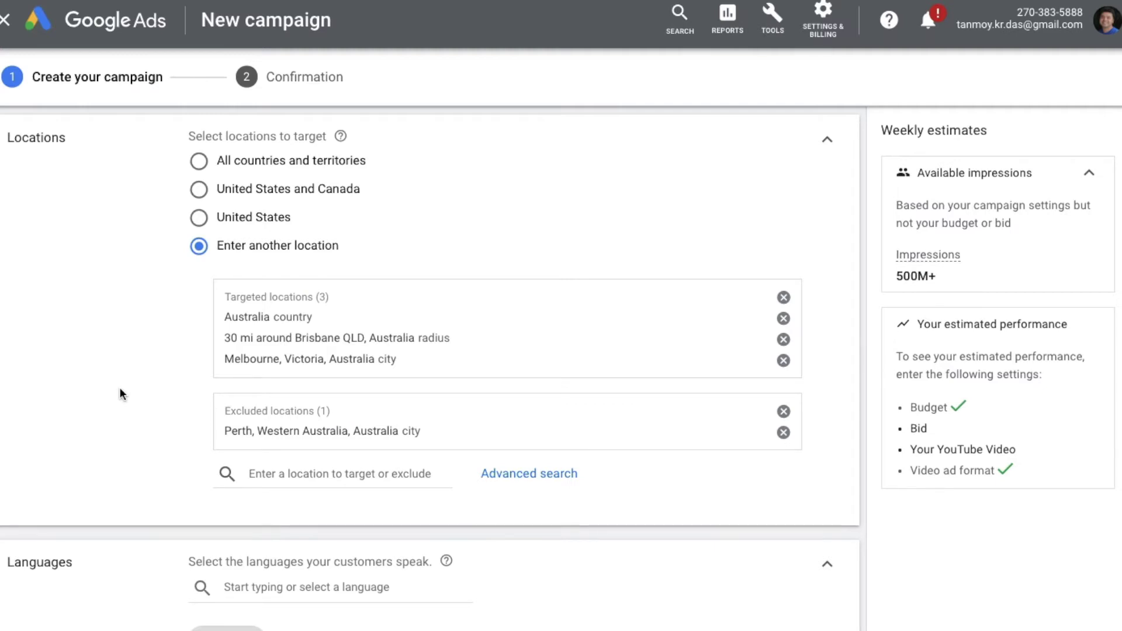
Step: Review the languages available for the campaign's language targeting
scroll(119, 387, "down", 4)
scroll(120, 387, "down", 2)
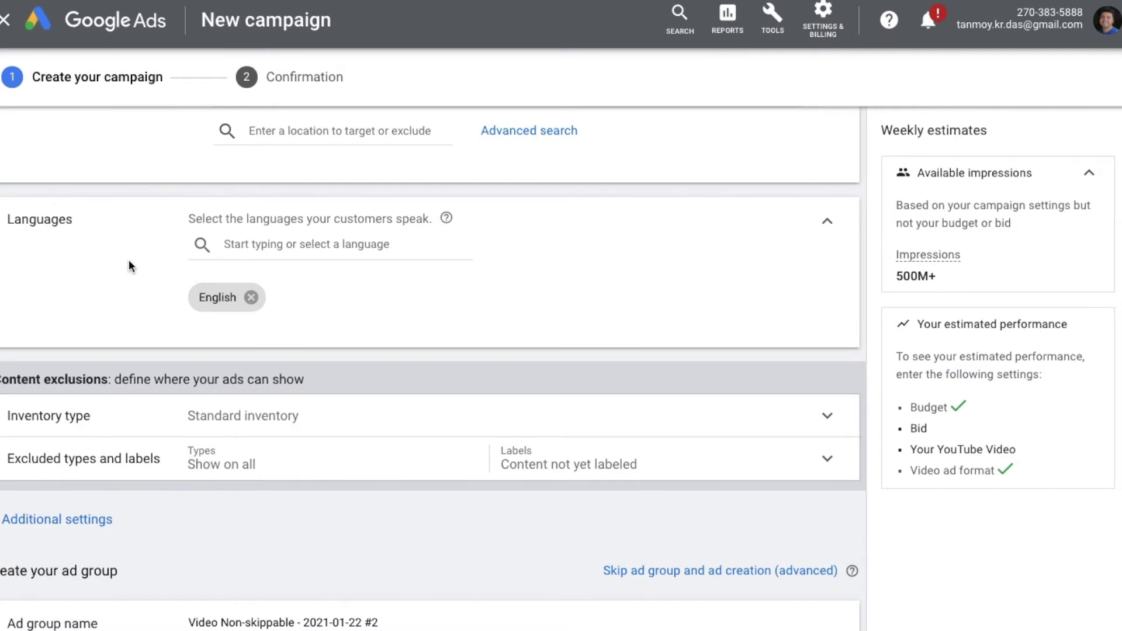
left_click(285, 246)
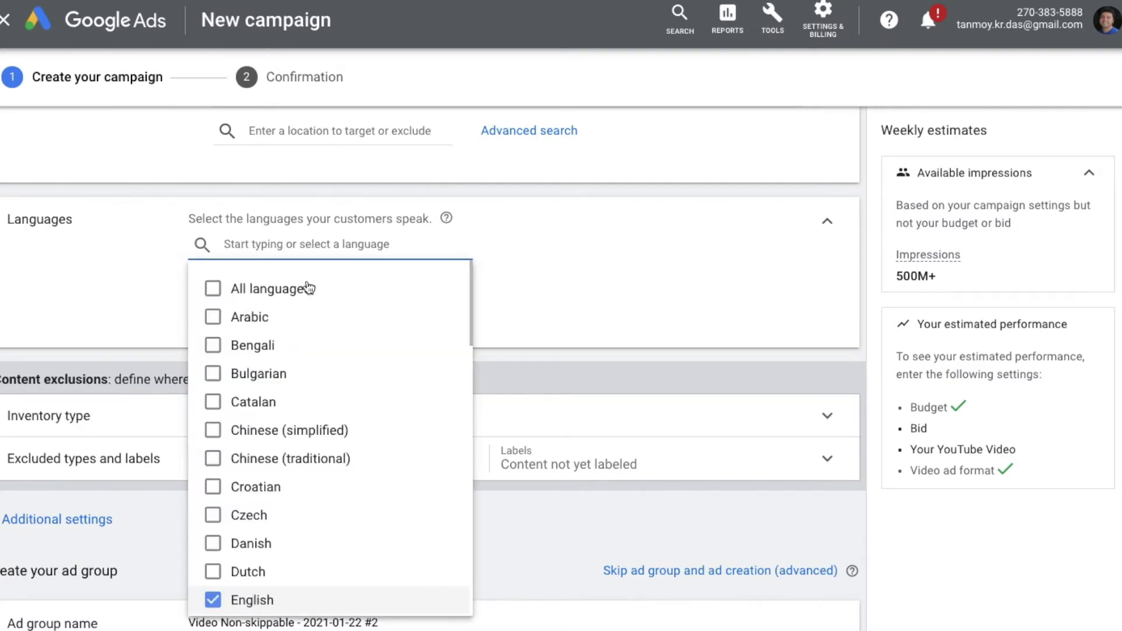
scroll(371, 458, "down", 6)
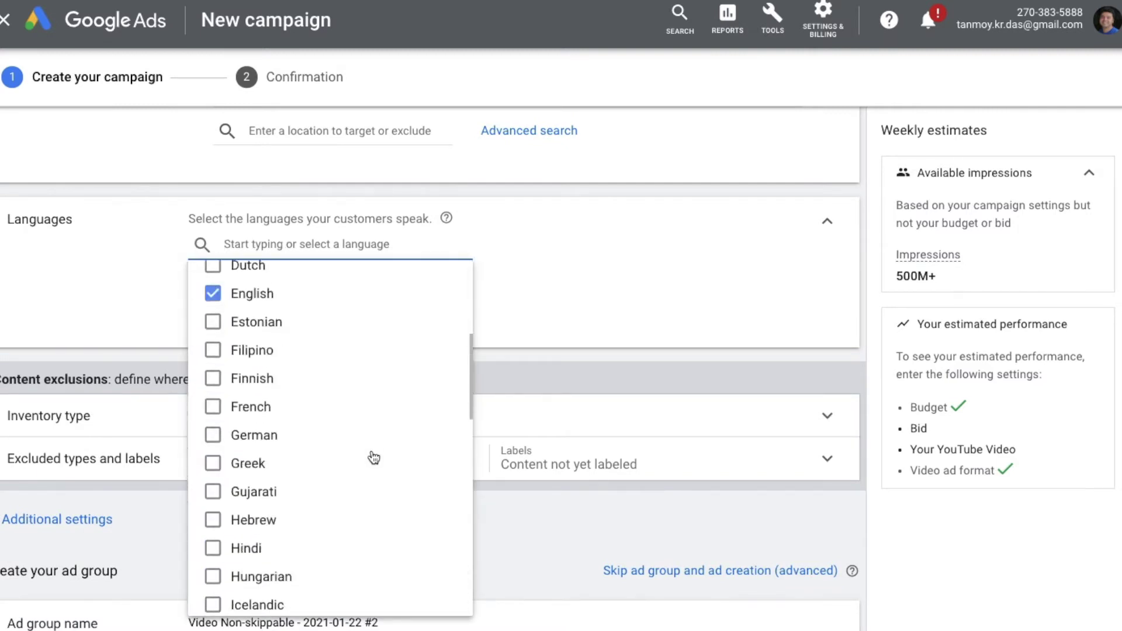
left_click(603, 291)
scroll(604, 293, "down", 2)
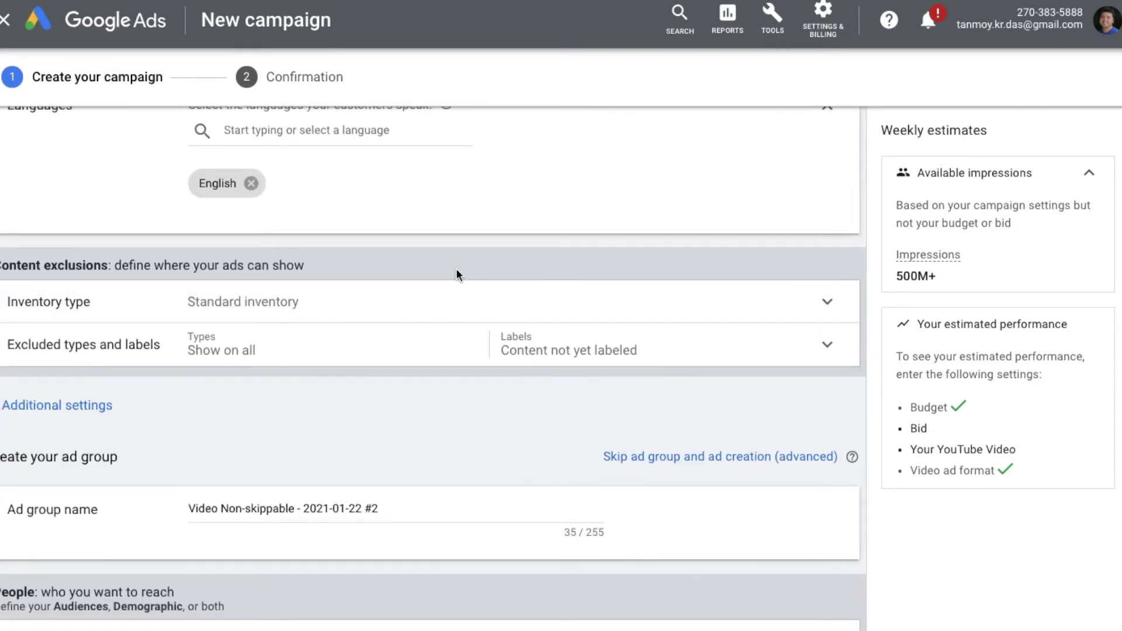
Step: Review the Expanded, Standard and Limited inventory type options under the content exclusions
scroll(458, 273, "down", 2)
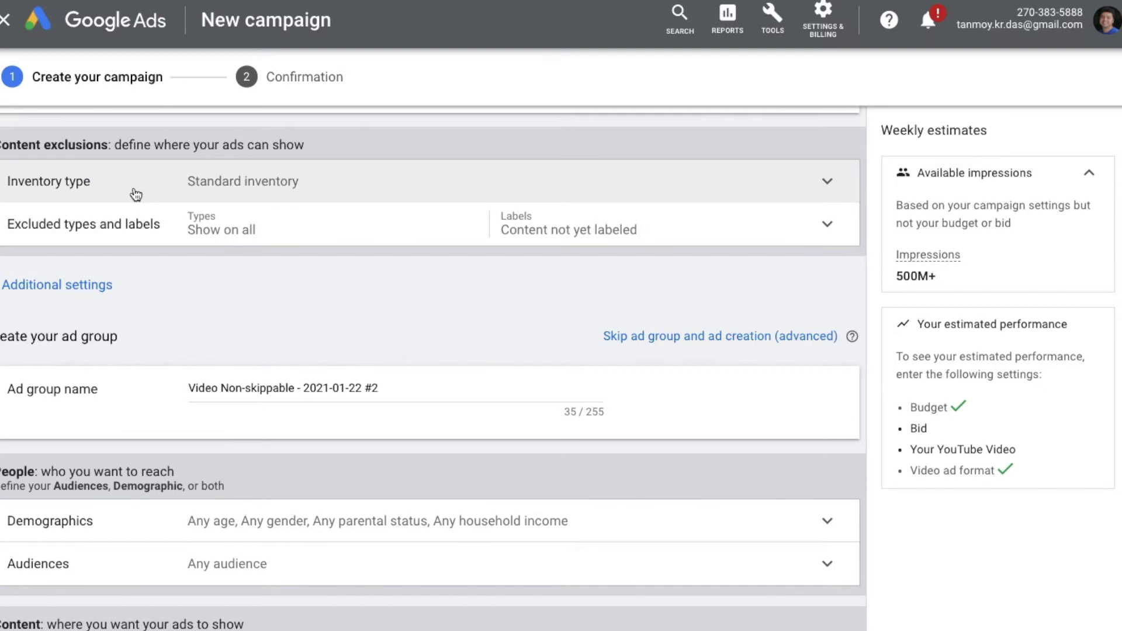
left_click(135, 195)
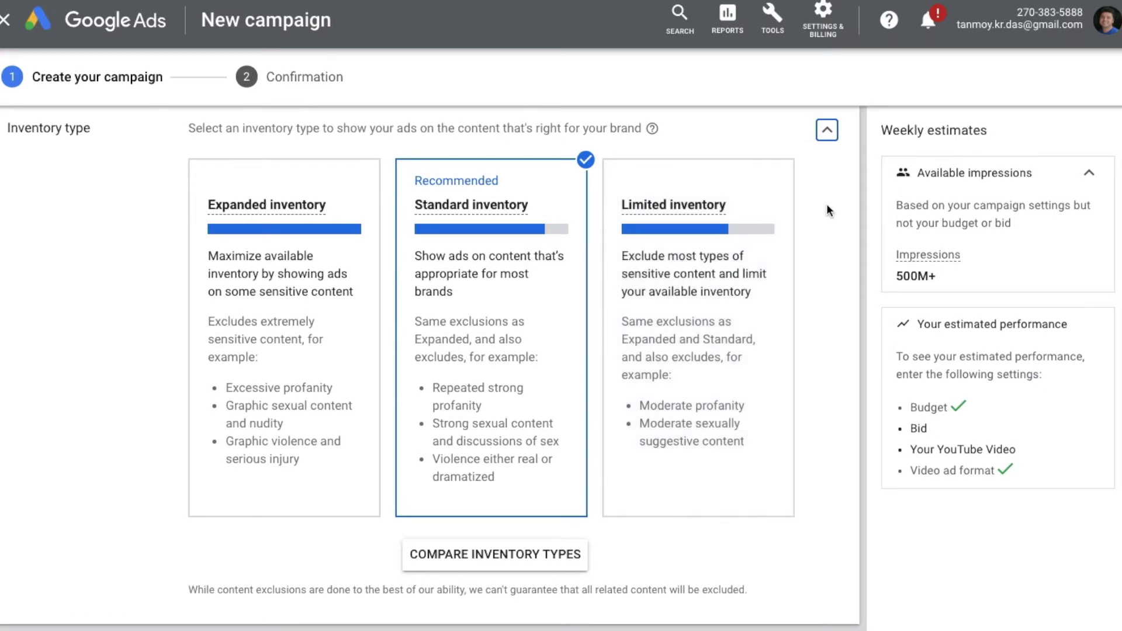
left_click(827, 130)
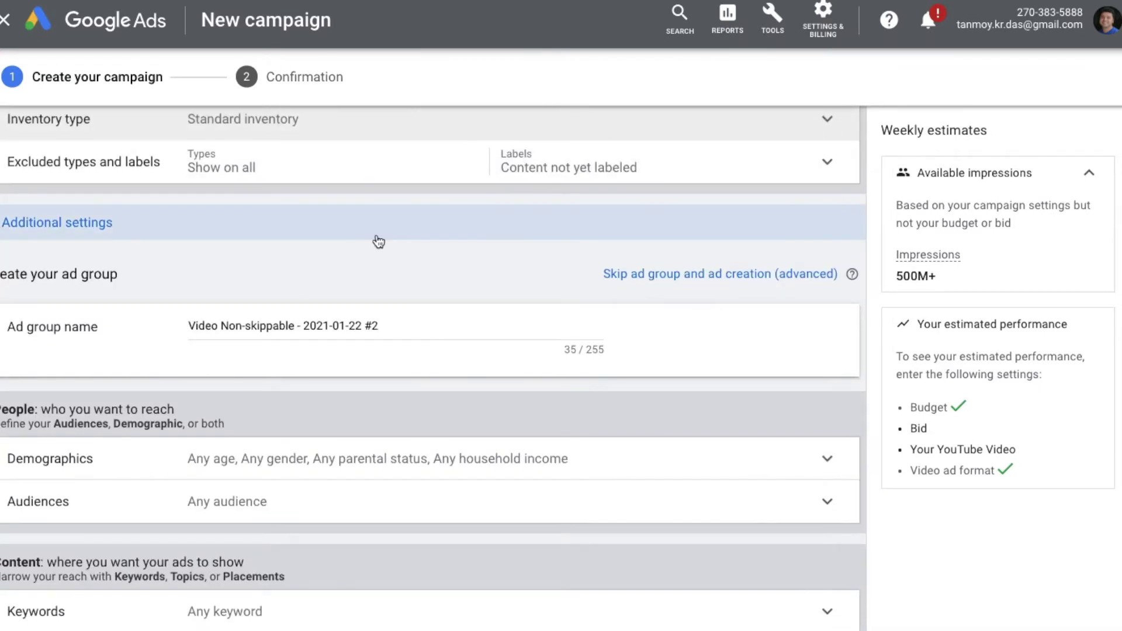
Step: Examine the campaign's additional settings, including the options for which conversions are counted
scroll(377, 240, "down", 1)
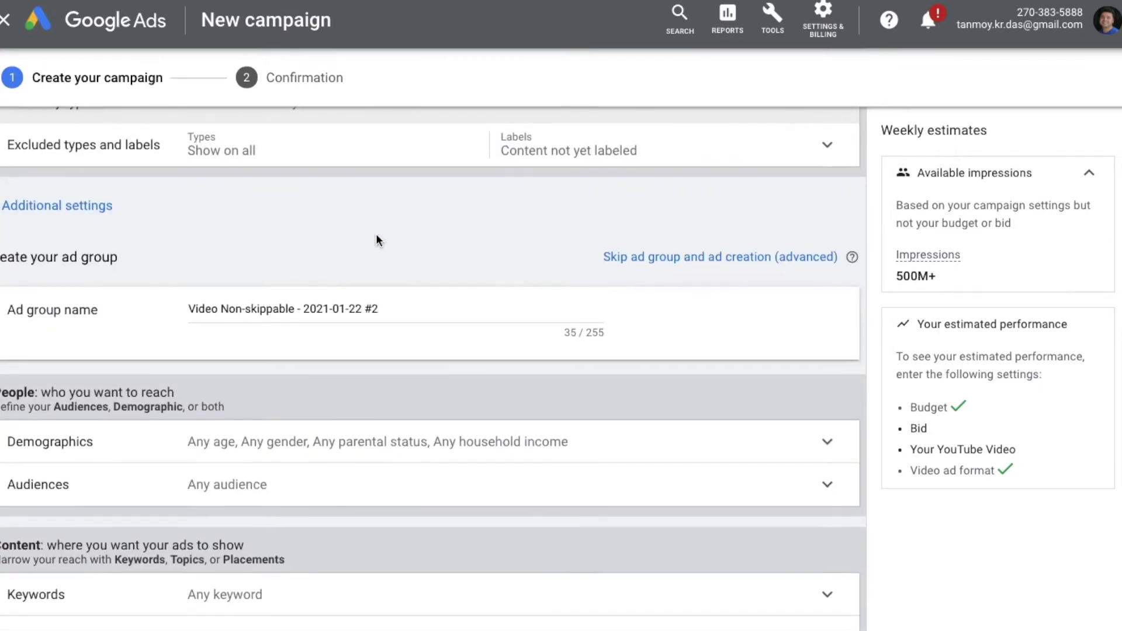
left_click(183, 220)
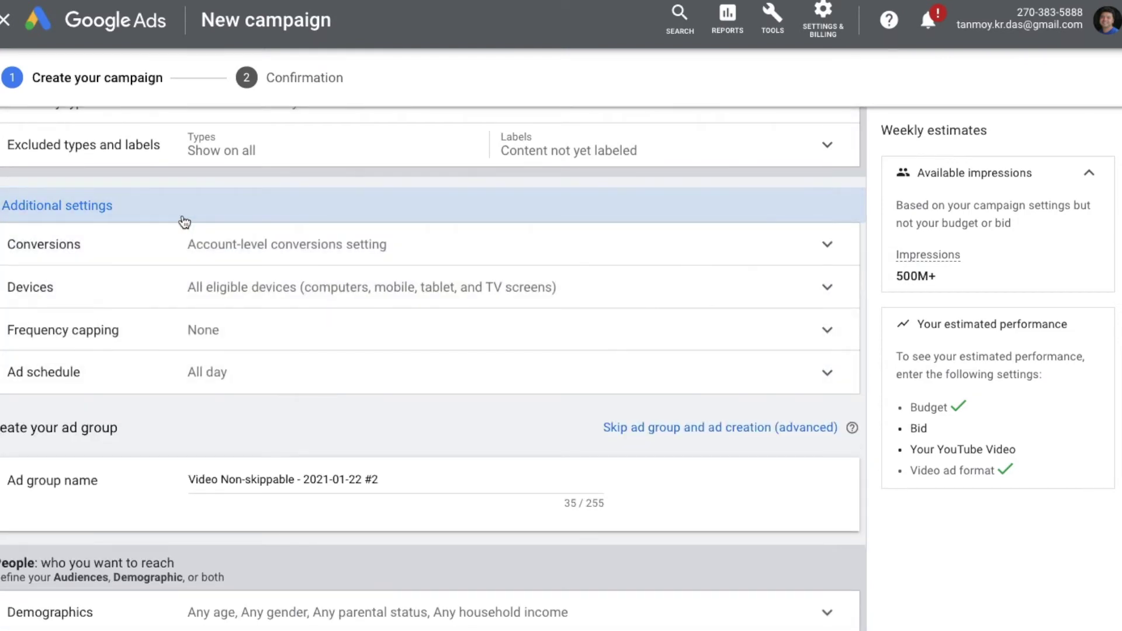
left_click(323, 245)
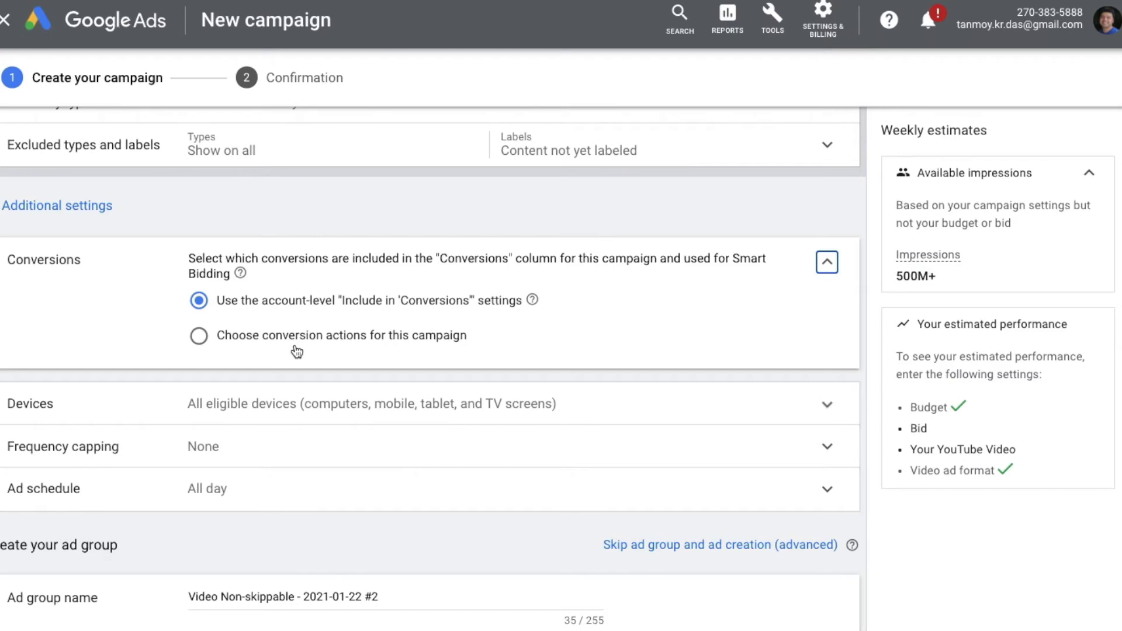
left_click(828, 265)
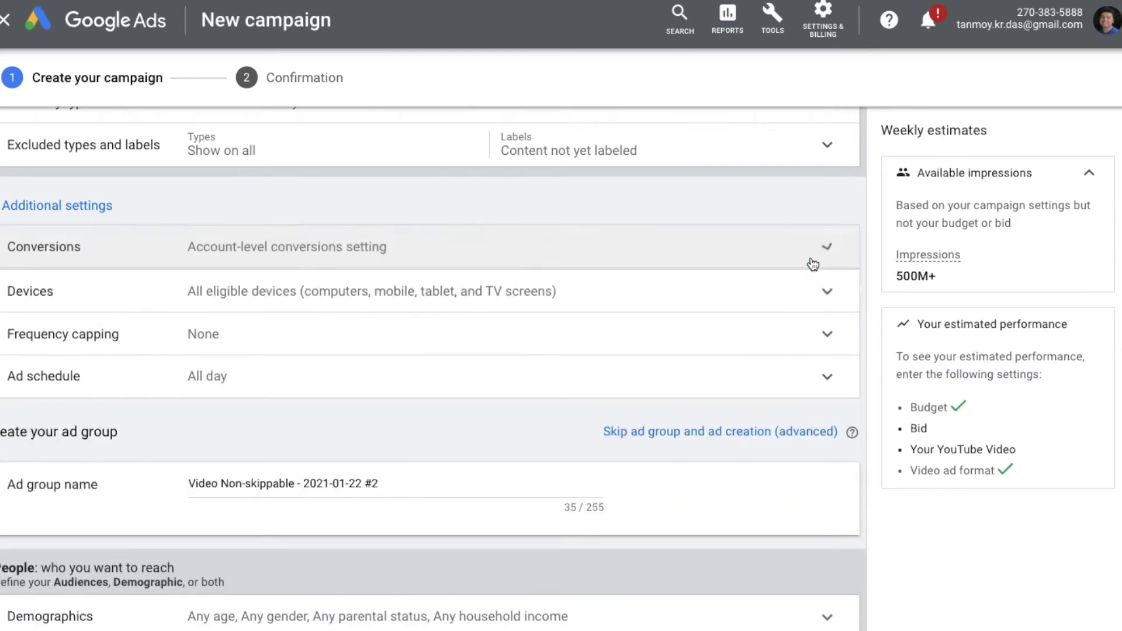
Step: Set specific targeting for devices, keeping computers, mobile phones, tablets and TV screens included
left_click(378, 293)
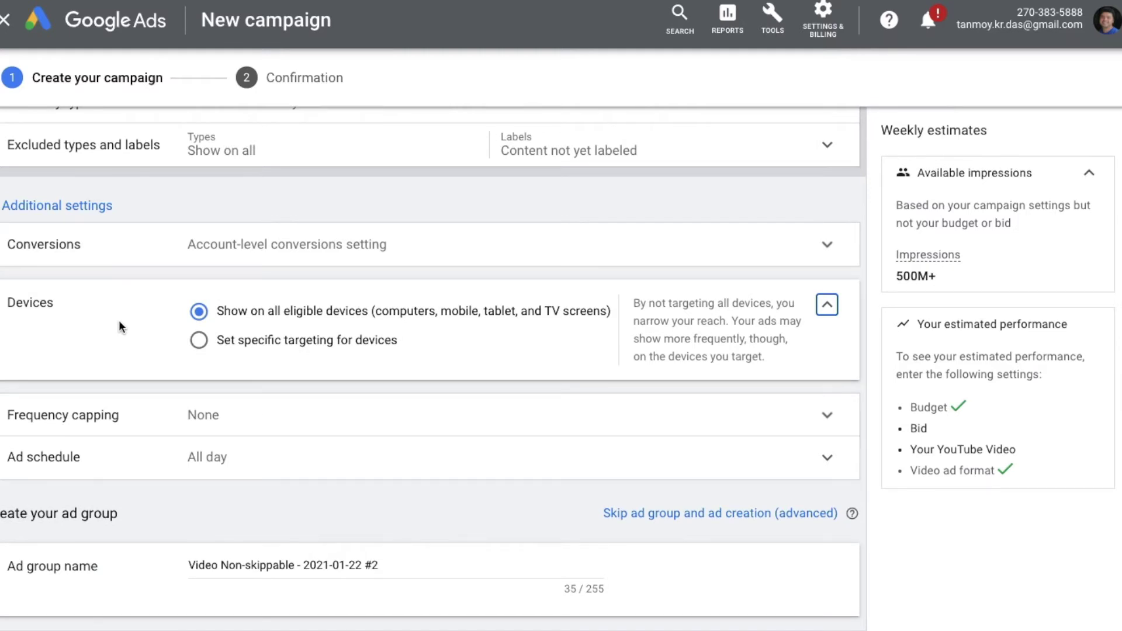
left_click(275, 345)
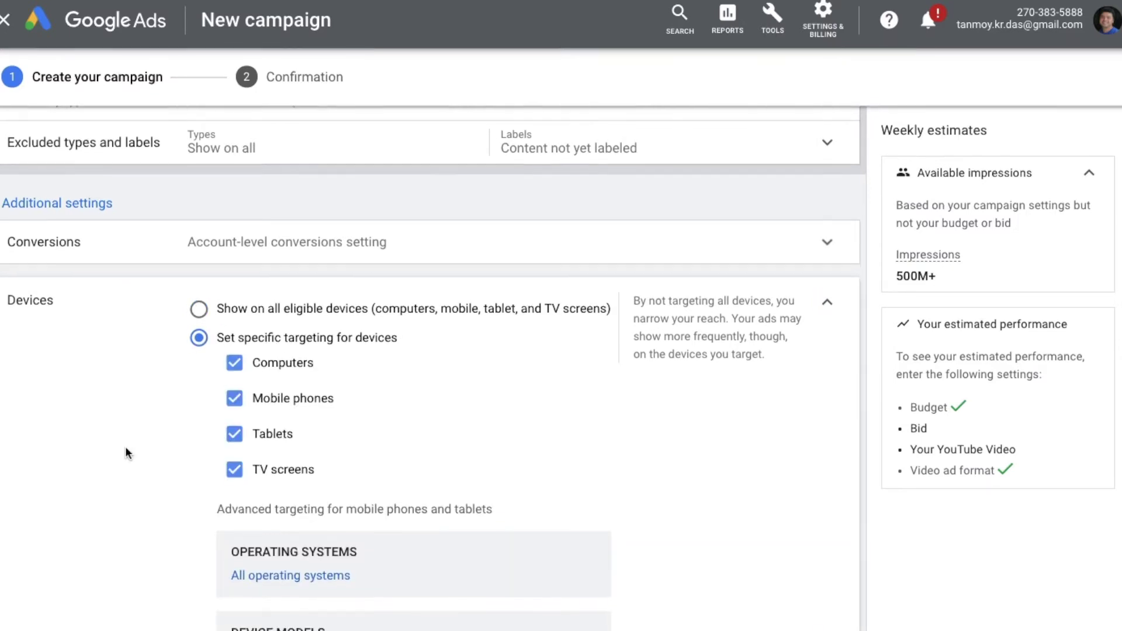
scroll(125, 447, "down", 3)
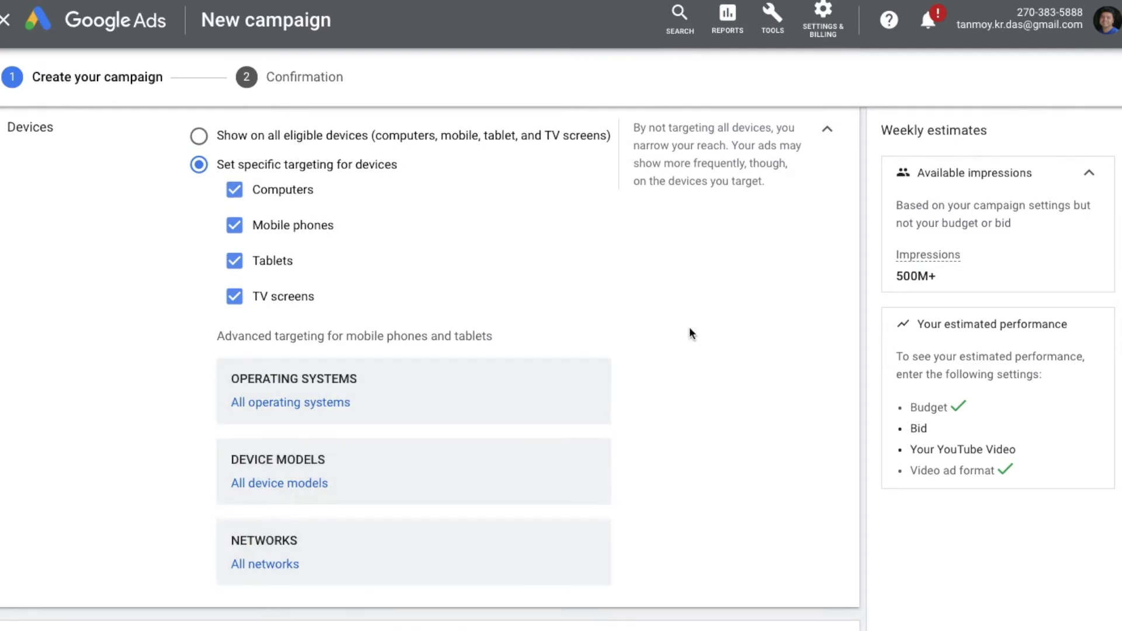
scroll(818, 211, "up", 1)
left_click(827, 173)
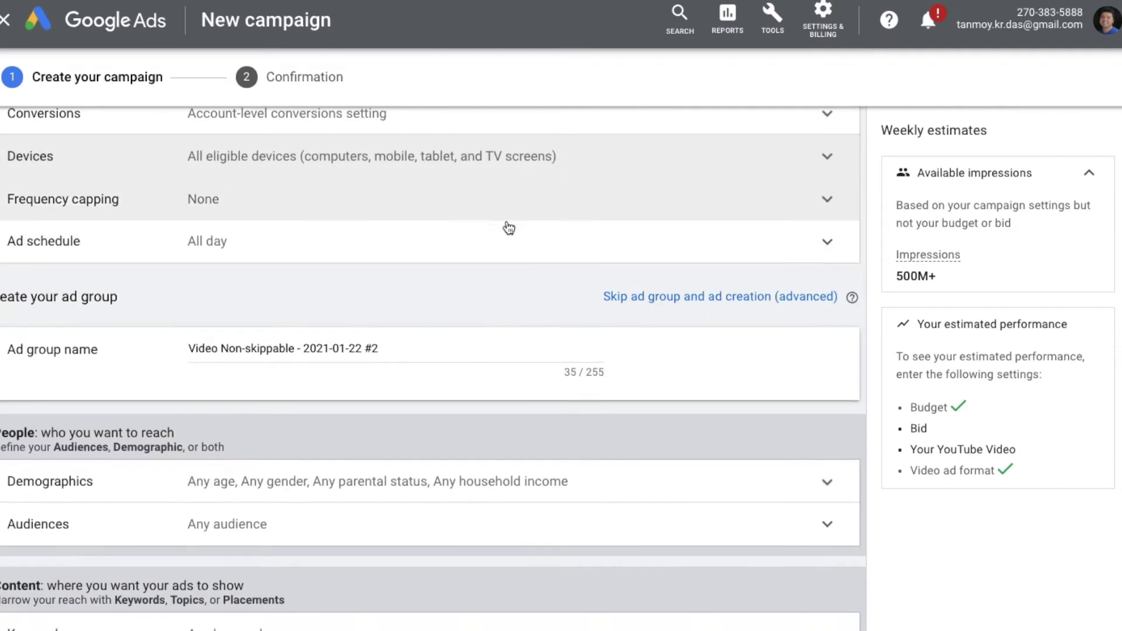
left_click(325, 212)
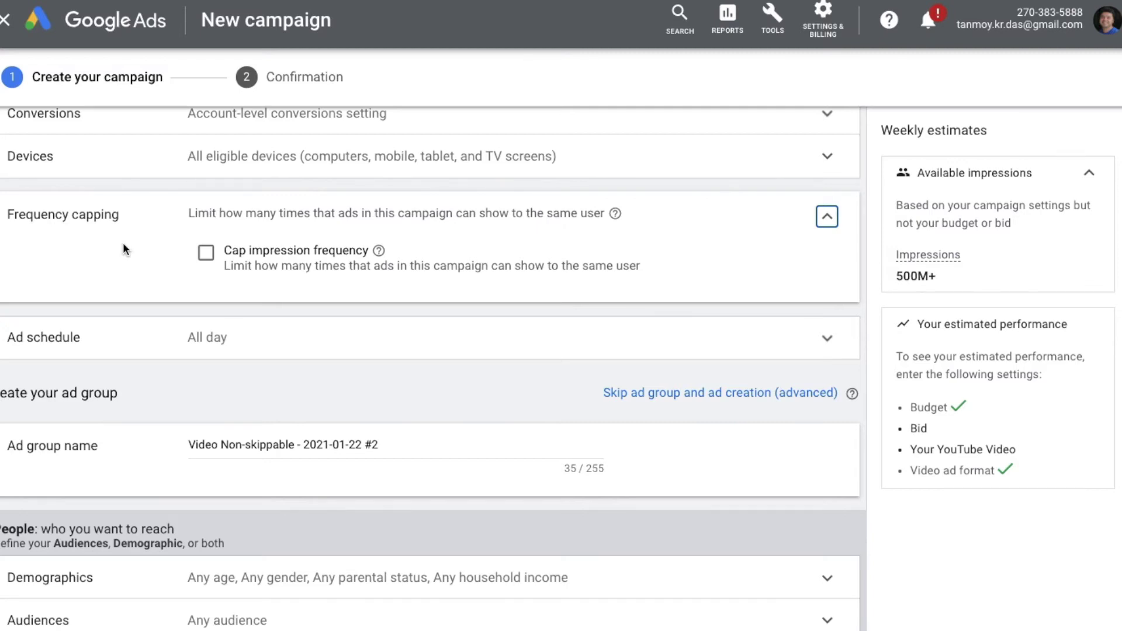
left_click(206, 252)
left_click(240, 331)
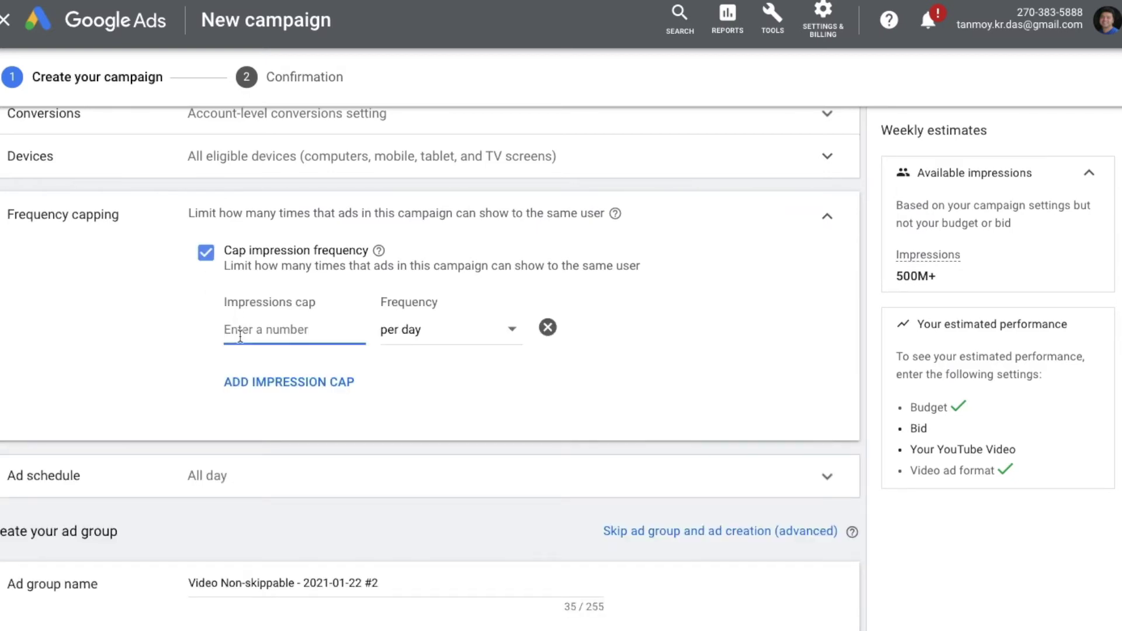
left_click(206, 255)
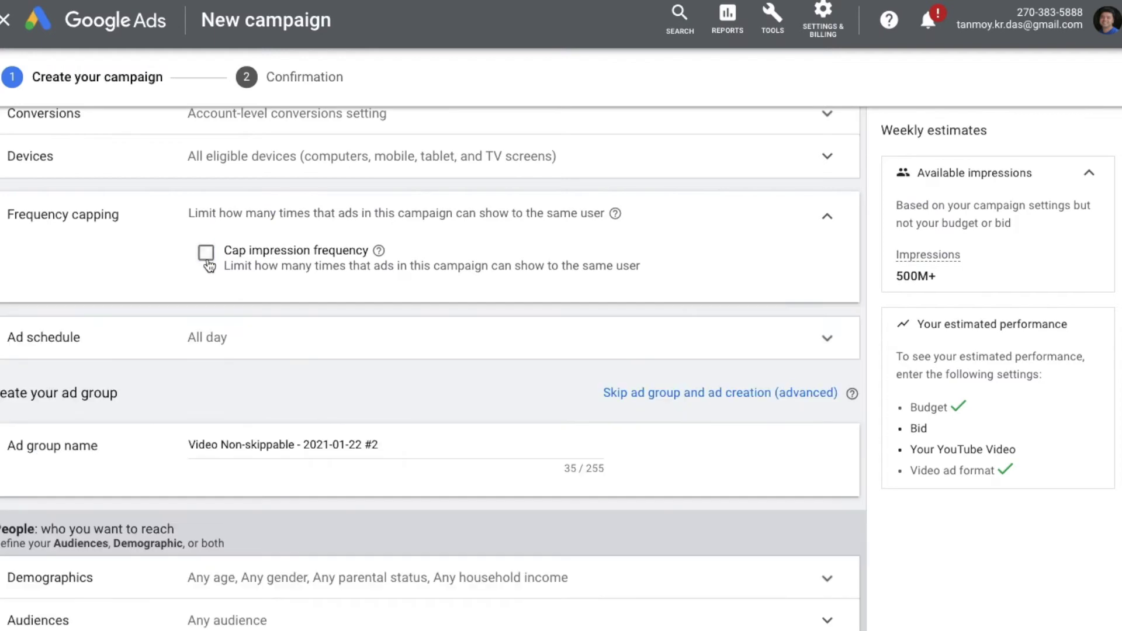
Step: Review the day, start time and end time options of the campaign's ad schedule
left_click(326, 349)
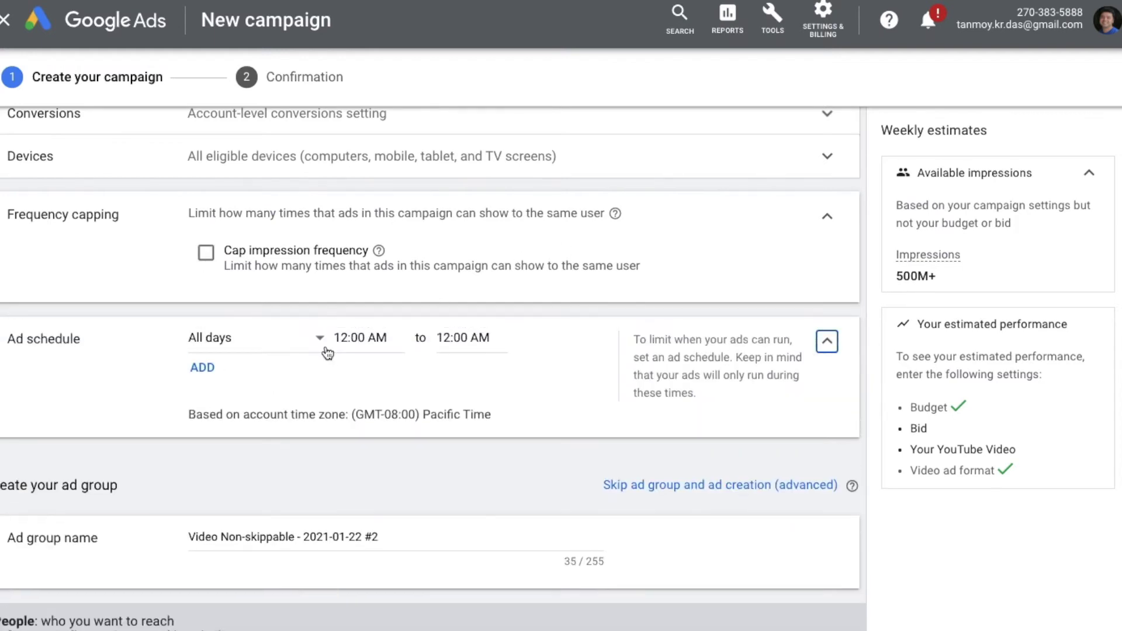
scroll(143, 374, "down", 1)
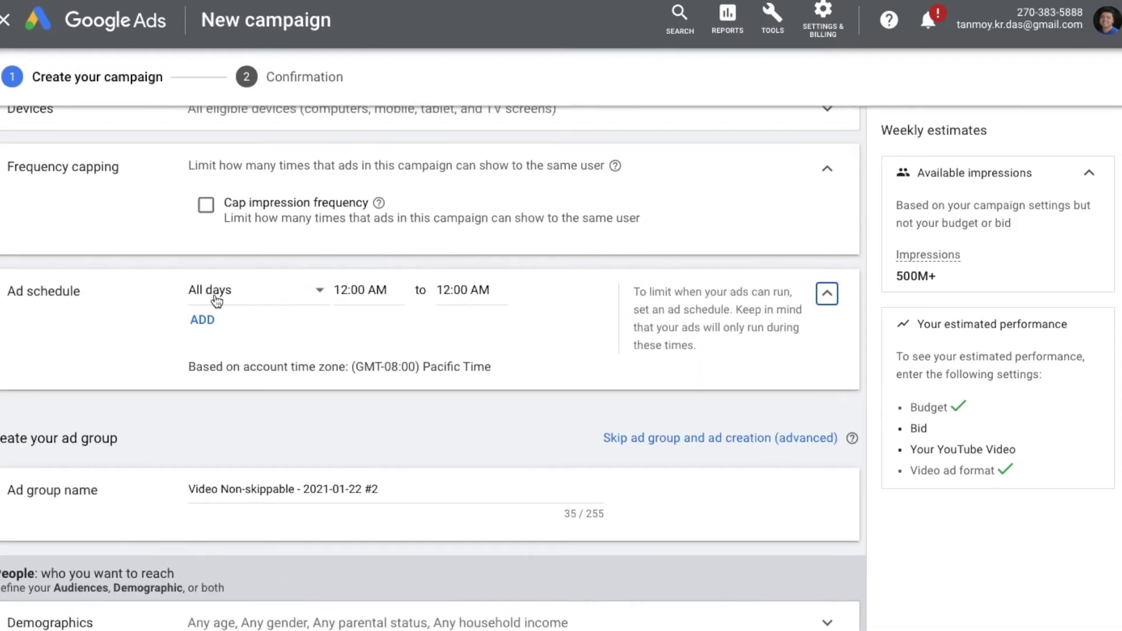
scroll(128, 322, "down", 2)
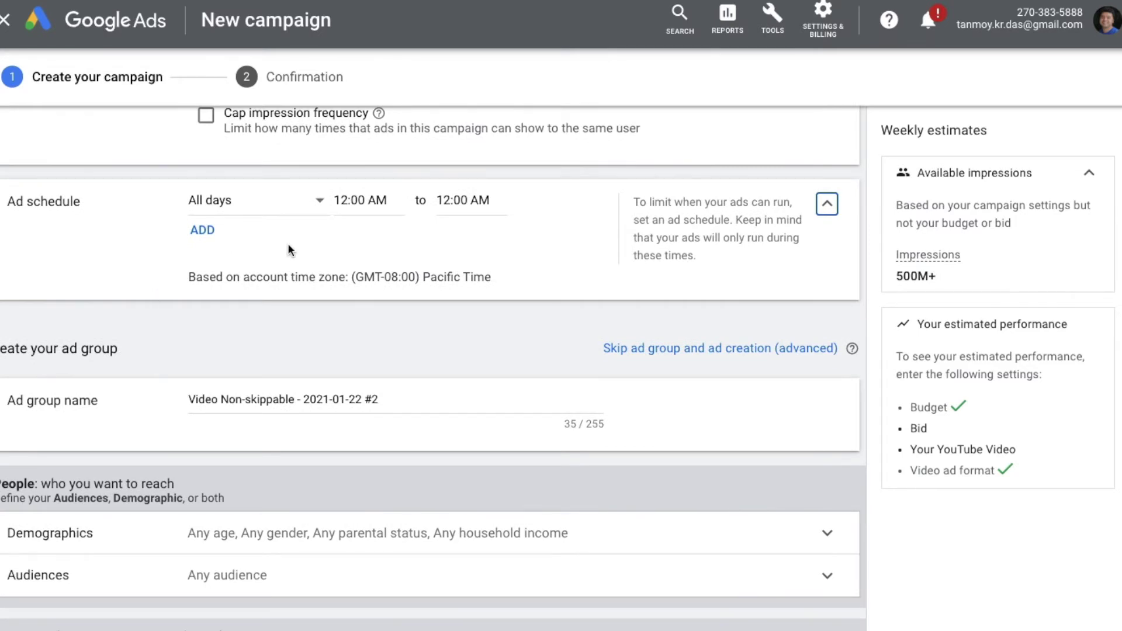
left_click(279, 214)
left_click(380, 200)
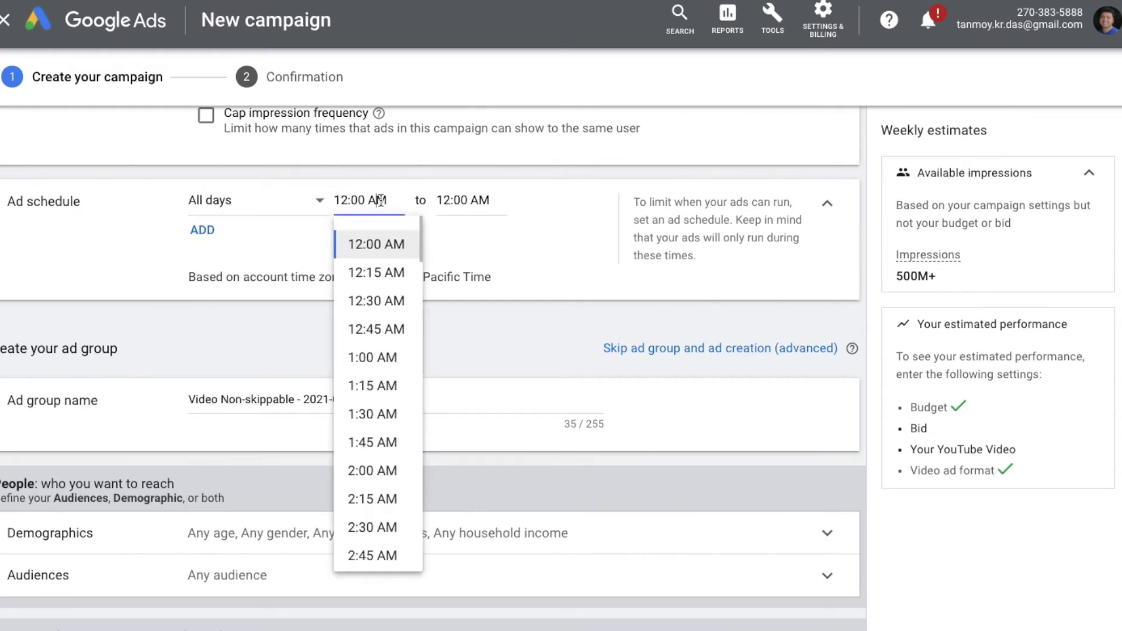
left_click(472, 201)
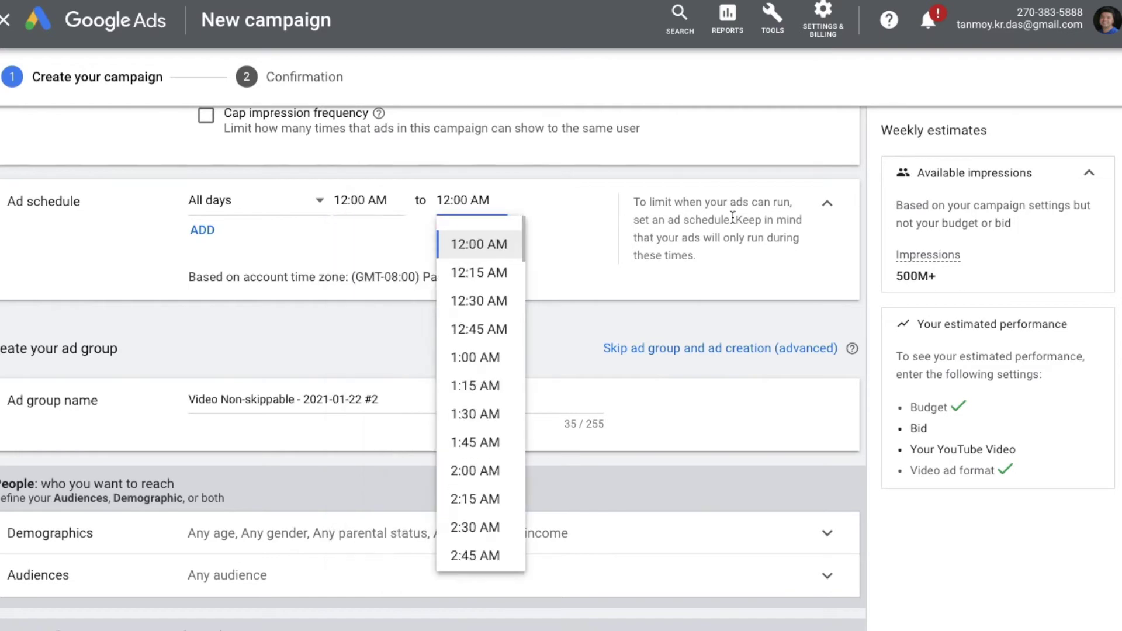
left_click(828, 203)
Step: Replace the date and number at the end of the ad group name with 12345
scroll(401, 245, "down", 2)
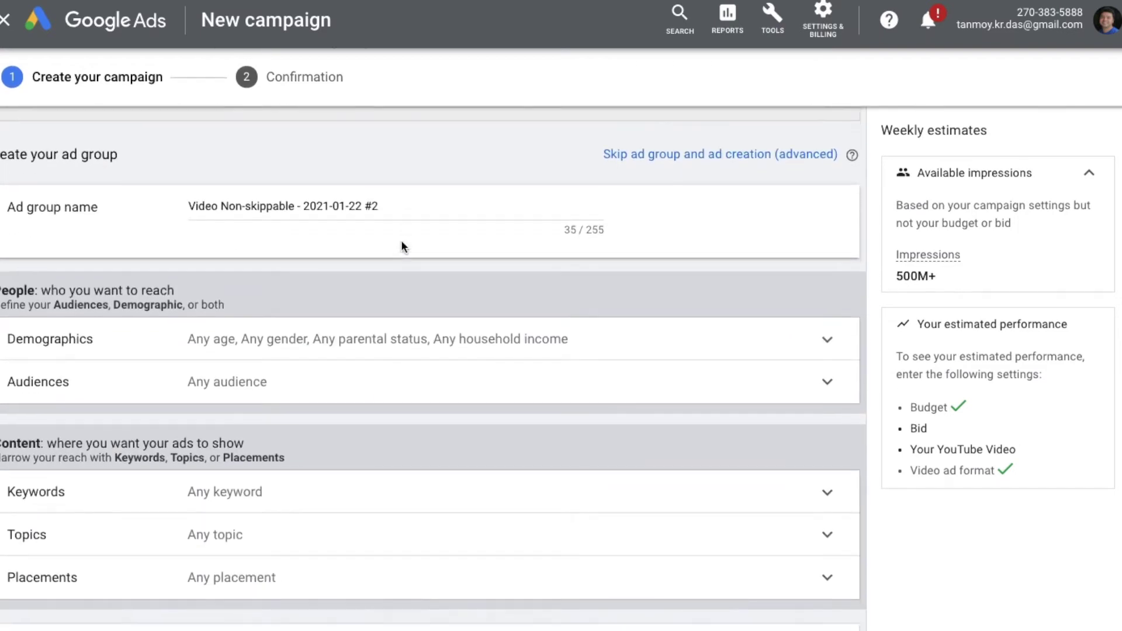
left_click(406, 195)
key("BackSpace")
key("BackSpace")
key("BackSpace")
key("BackSpace")
key("BackSpace")
key("BackSpace")
key("BackSpace")
key("BackSpace")
key("BackSpace")
key("BackSpace")
key("BackSpace")
key("BackSpace")
key("BackSpace")
key("BackSpace")
key("BackSpace")
key("BackSpace")
type("12345")
Step: Exclude the Unknown gender and the 65+ and Unknown age groups from the ad group's demographic targeting
scroll(410, 193, "down", 3)
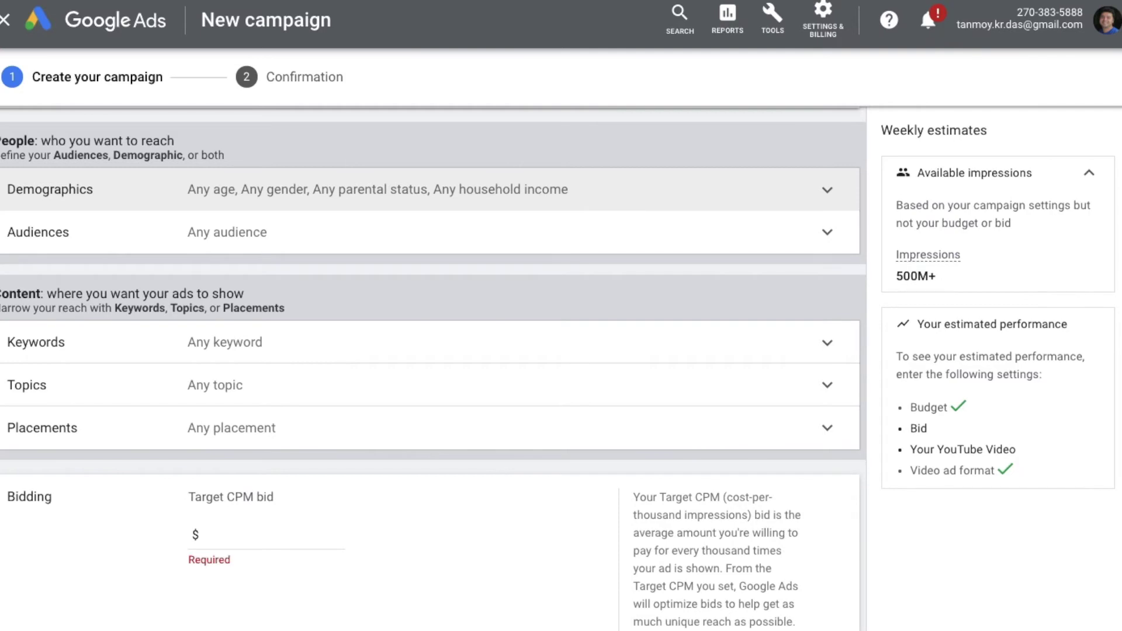
double_click(12, 142)
double_click(13, 292)
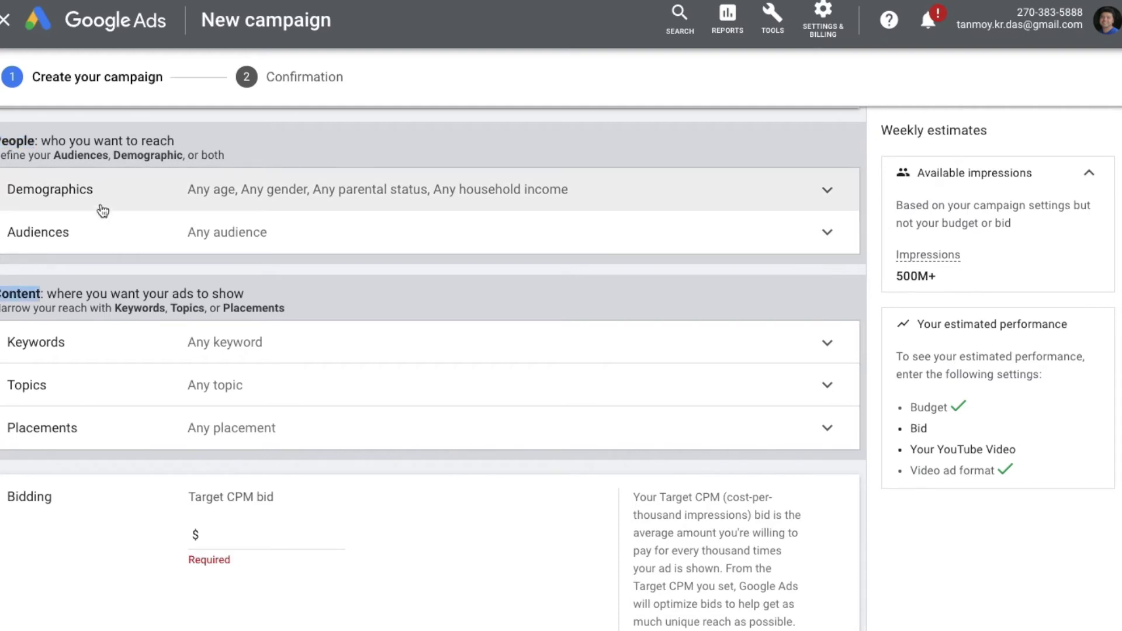
left_click(146, 203)
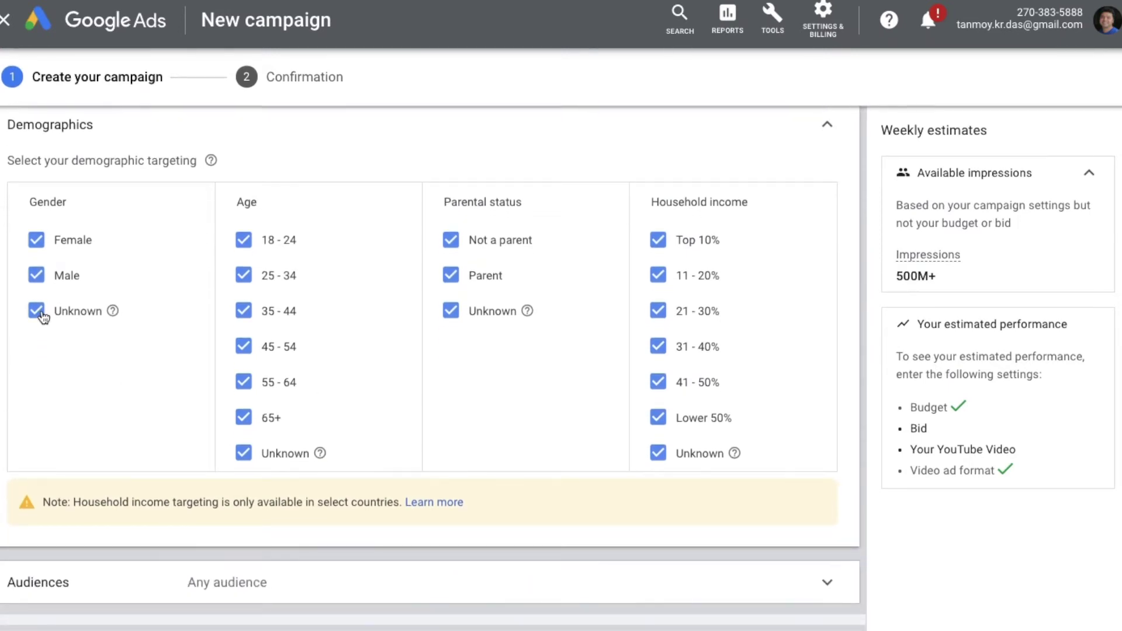
left_click(39, 313)
left_click(270, 421)
left_click(270, 450)
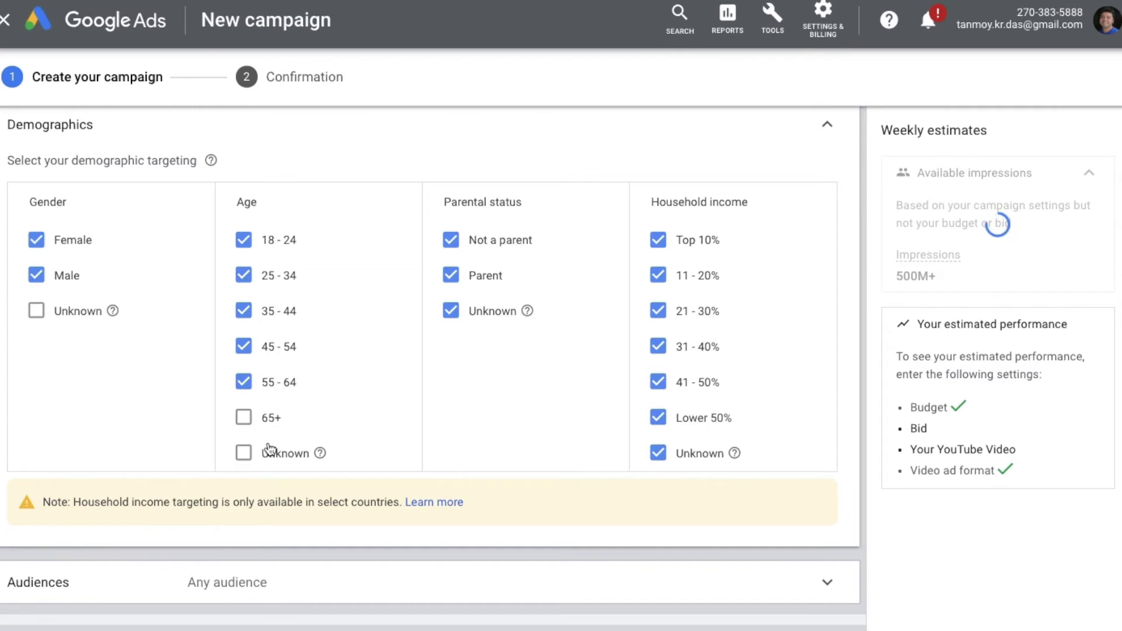
Step: Exclude Unknown parental status and the Lower 50% and Unknown household incomes from the demographic targeting
left_click(492, 313)
left_click(695, 421)
left_click(688, 461)
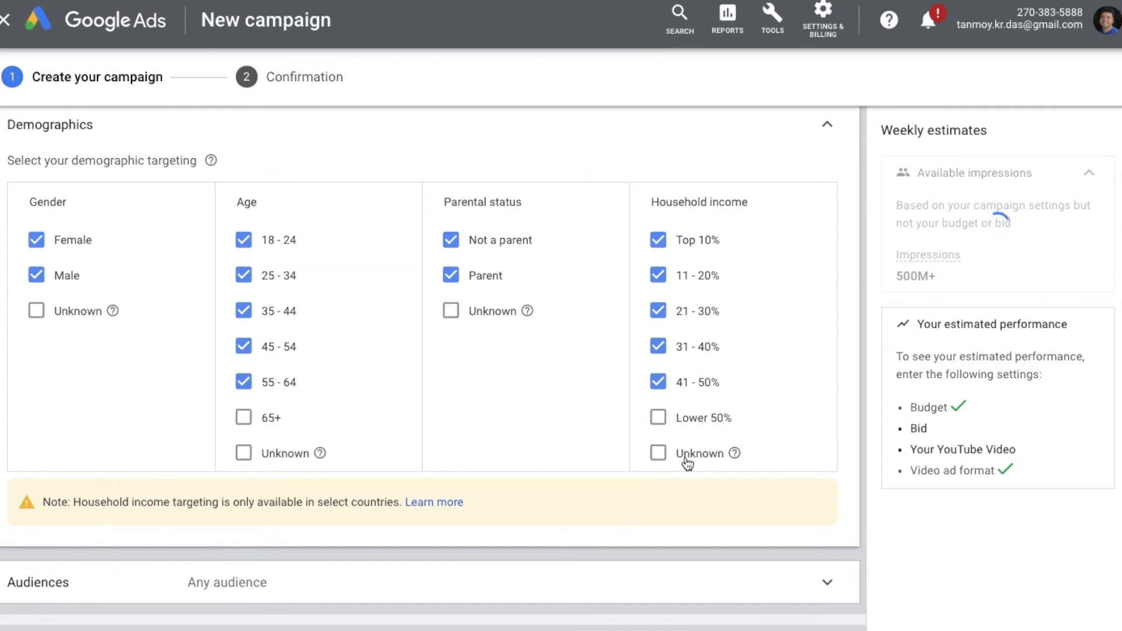
left_click(828, 126)
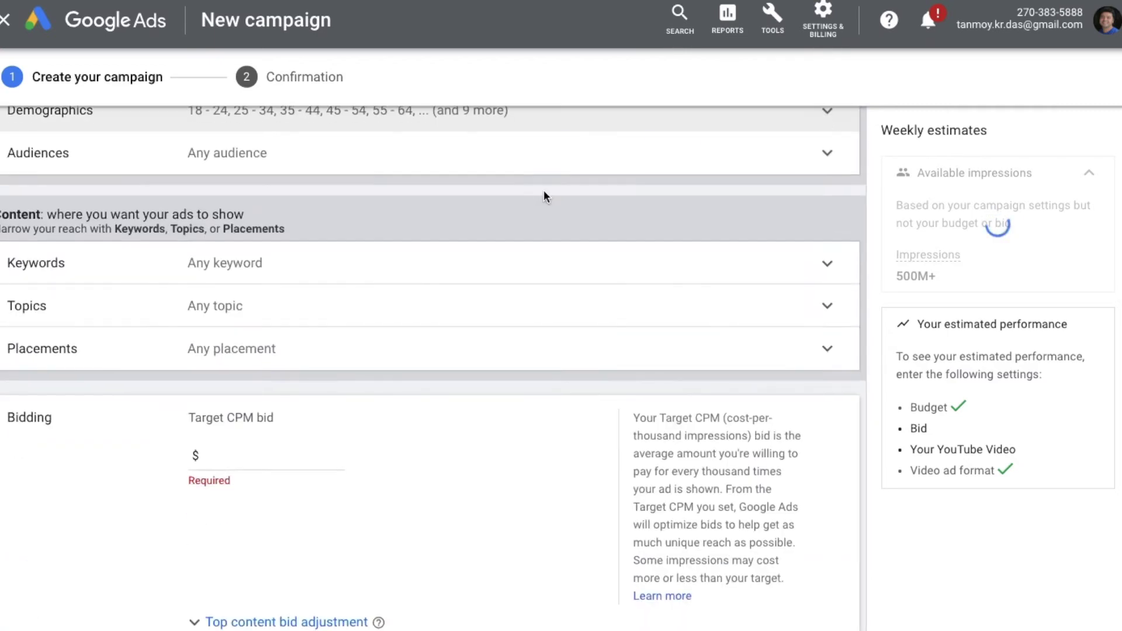
Step: Browse the audience categories for the ad group, including the affinity audiences for interests and habits
left_click(401, 169)
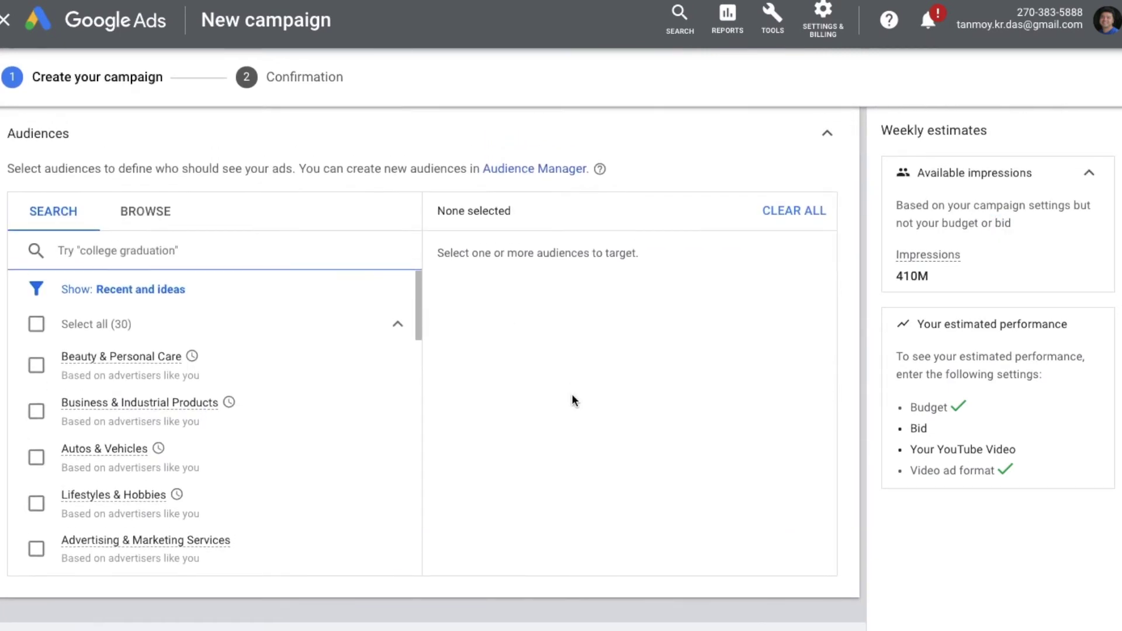
left_click(169, 217)
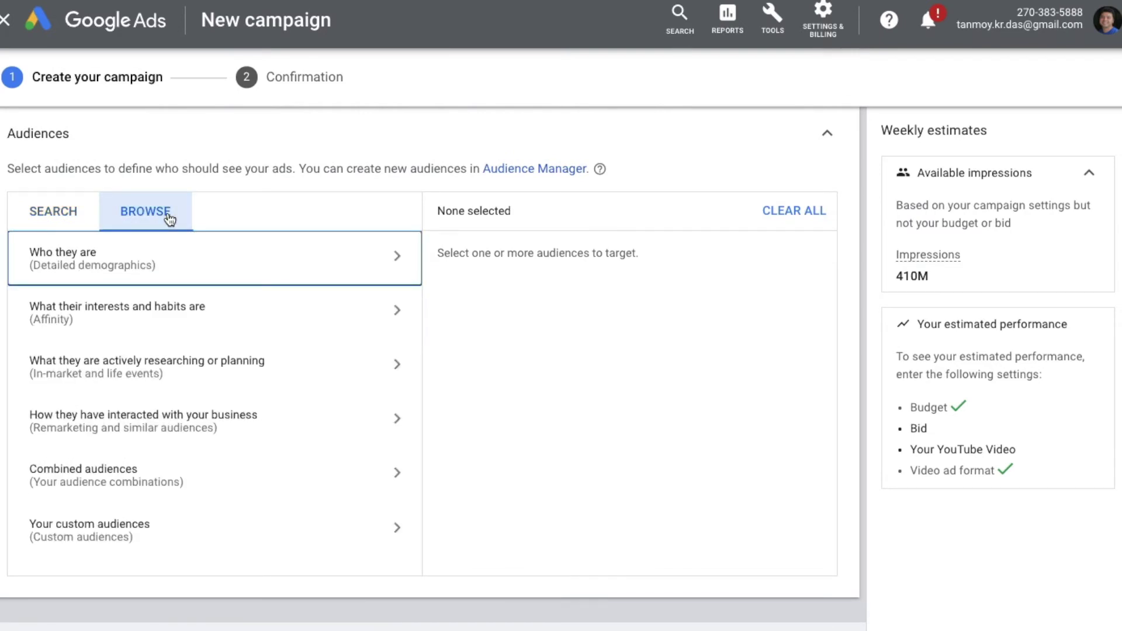
left_click(143, 316)
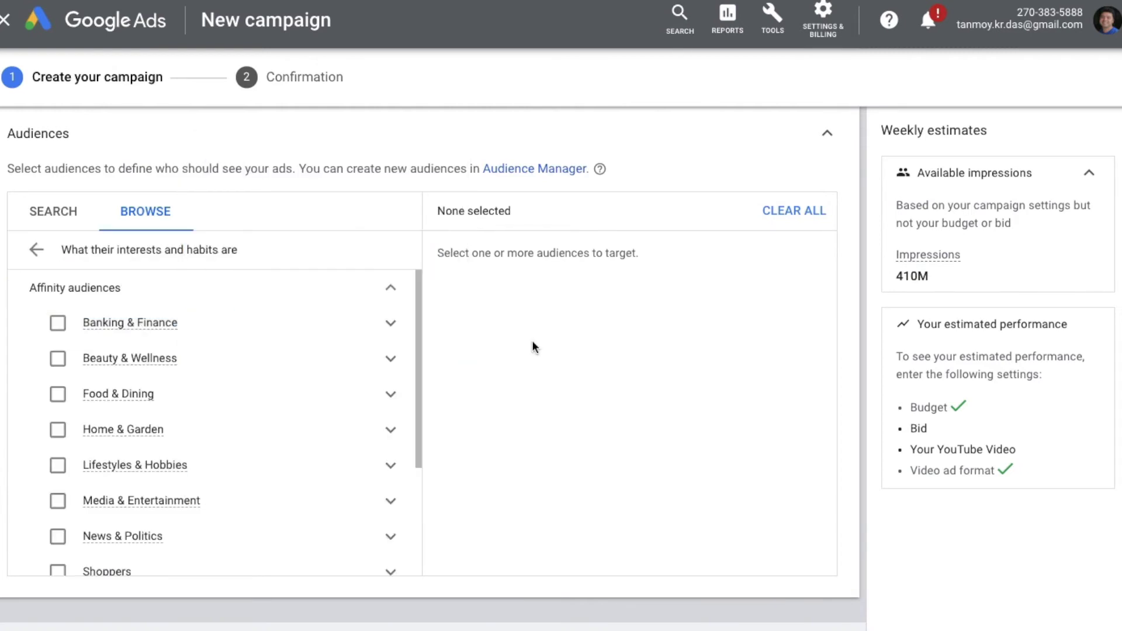
left_click(389, 290)
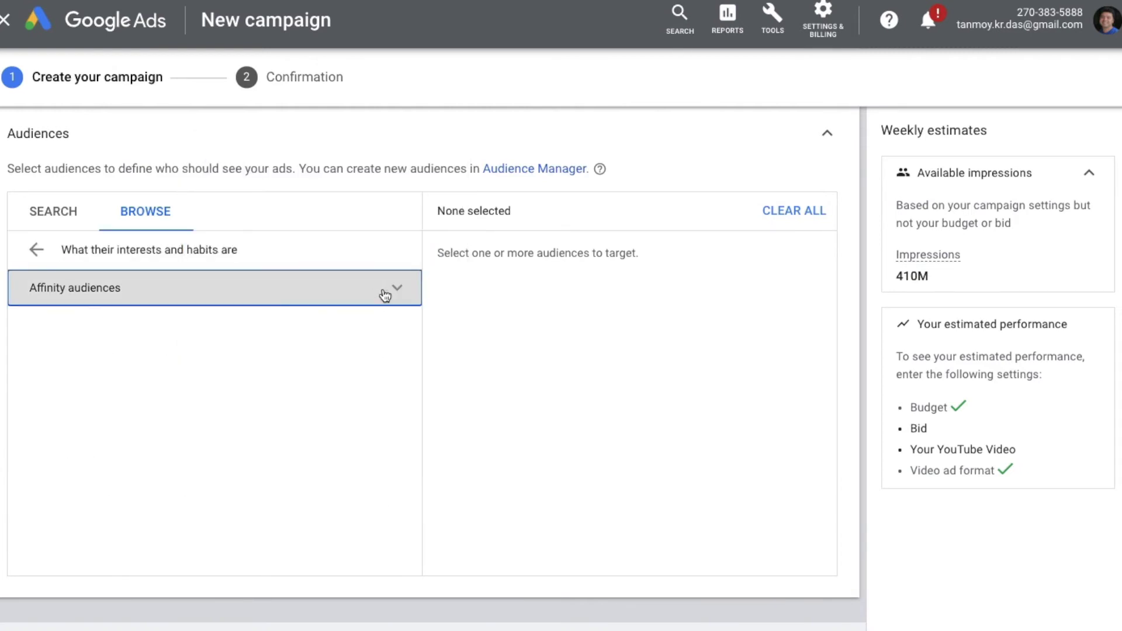
left_click(37, 253)
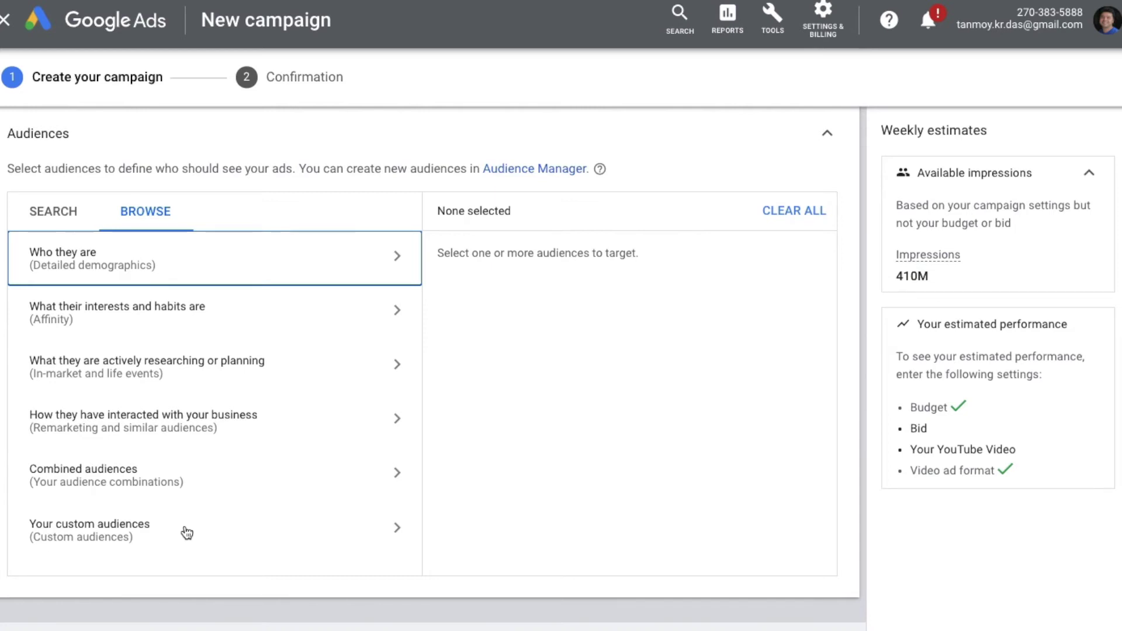
Step: Add the Lifestyles & Hobbies and Media & Entertainment affinity audiences to the ad group's targeting
left_click(287, 327)
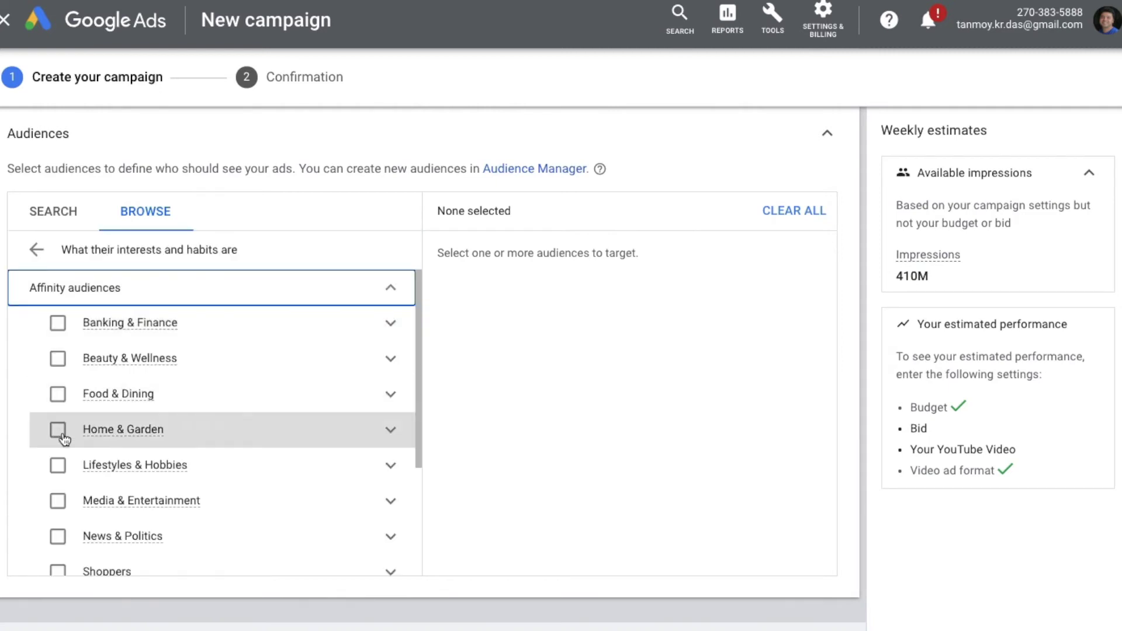
scroll(59, 467, "down", 1)
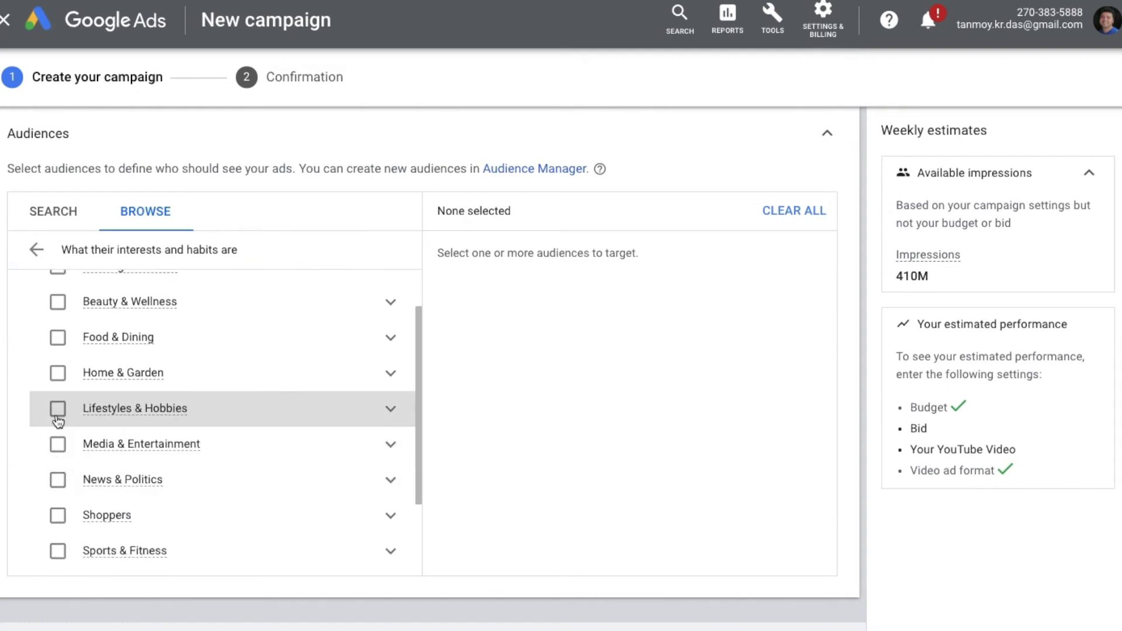
left_click(58, 418)
left_click(57, 450)
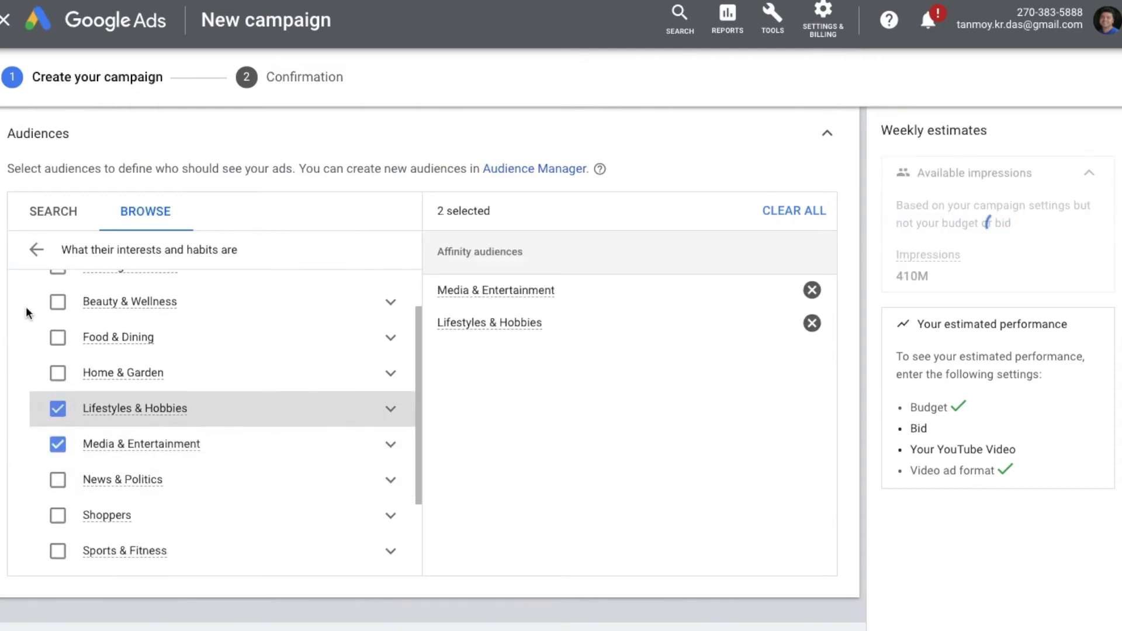
left_click(34, 253)
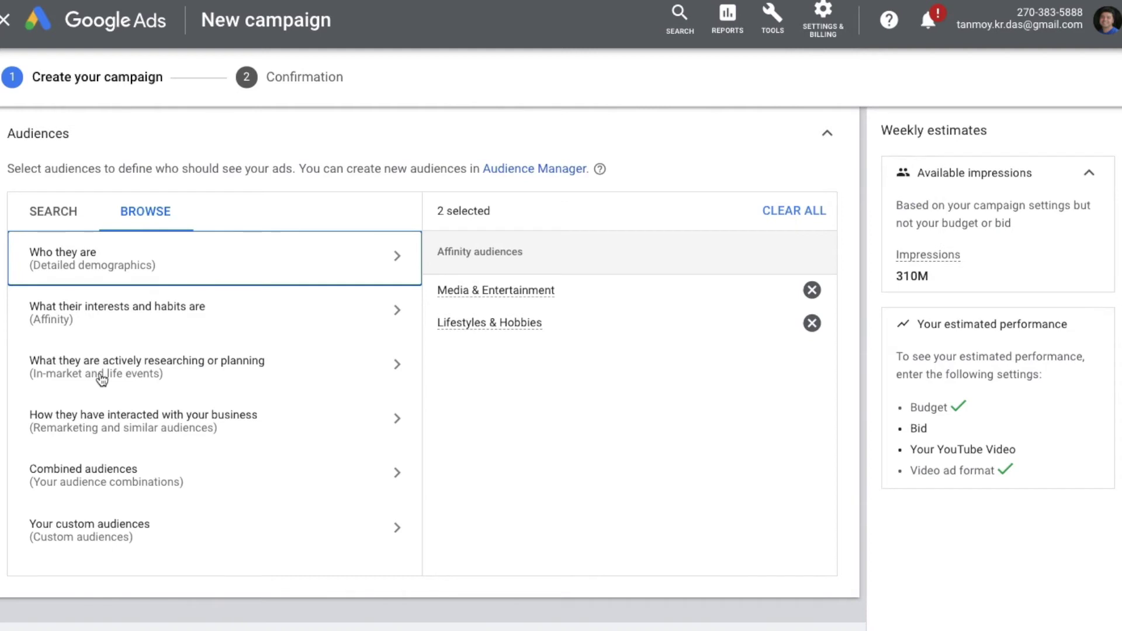
Step: Add the Computers & Peripherals and Consumer Electronics in-market audiences to the ad group's targeting
left_click(225, 387)
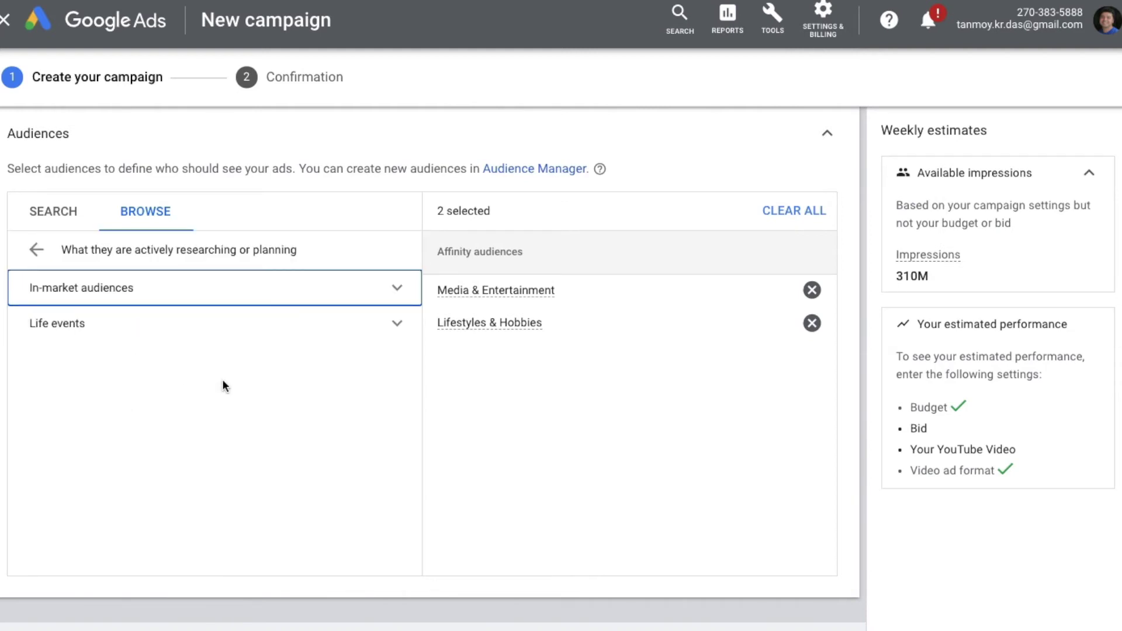
left_click(362, 297)
scroll(279, 441, "down", 3)
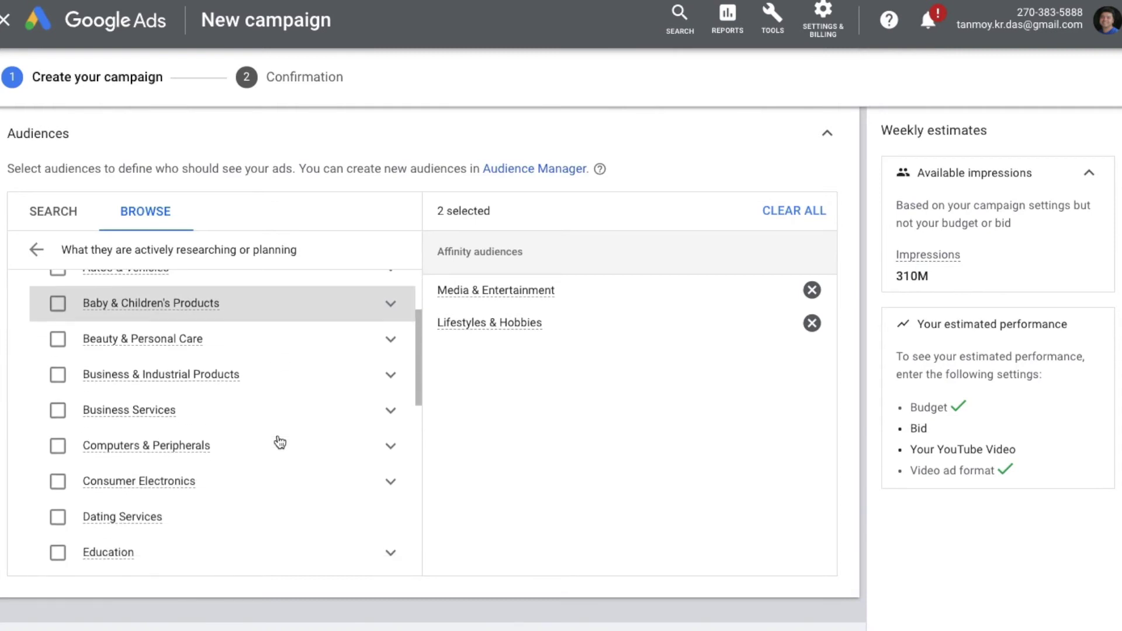
scroll(279, 442, "down", 2)
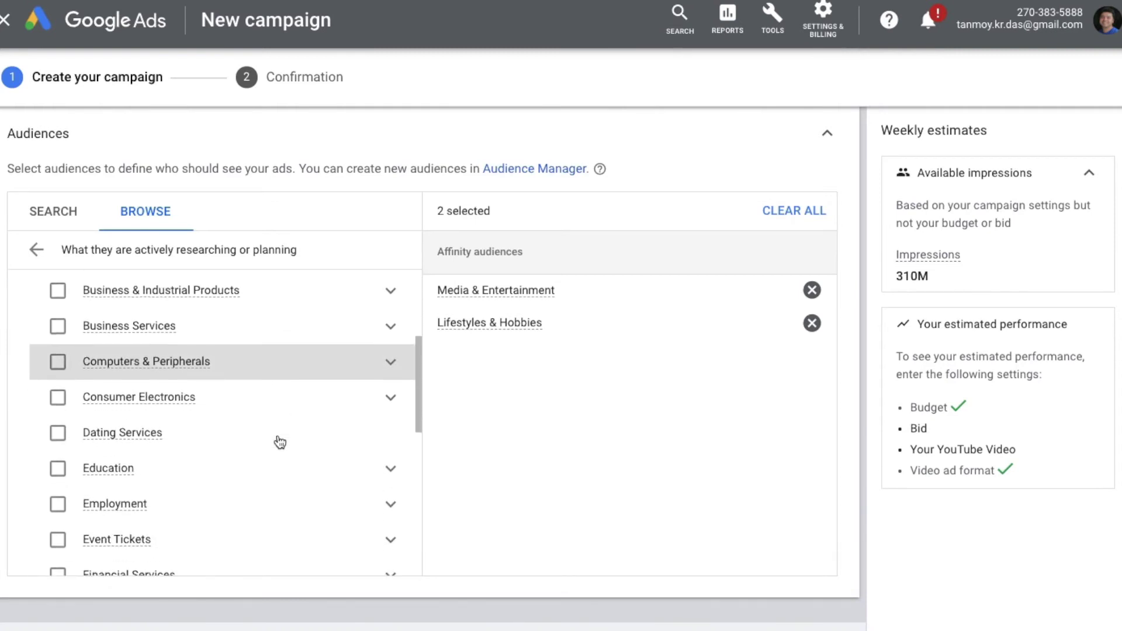
left_click(61, 364)
left_click(58, 389)
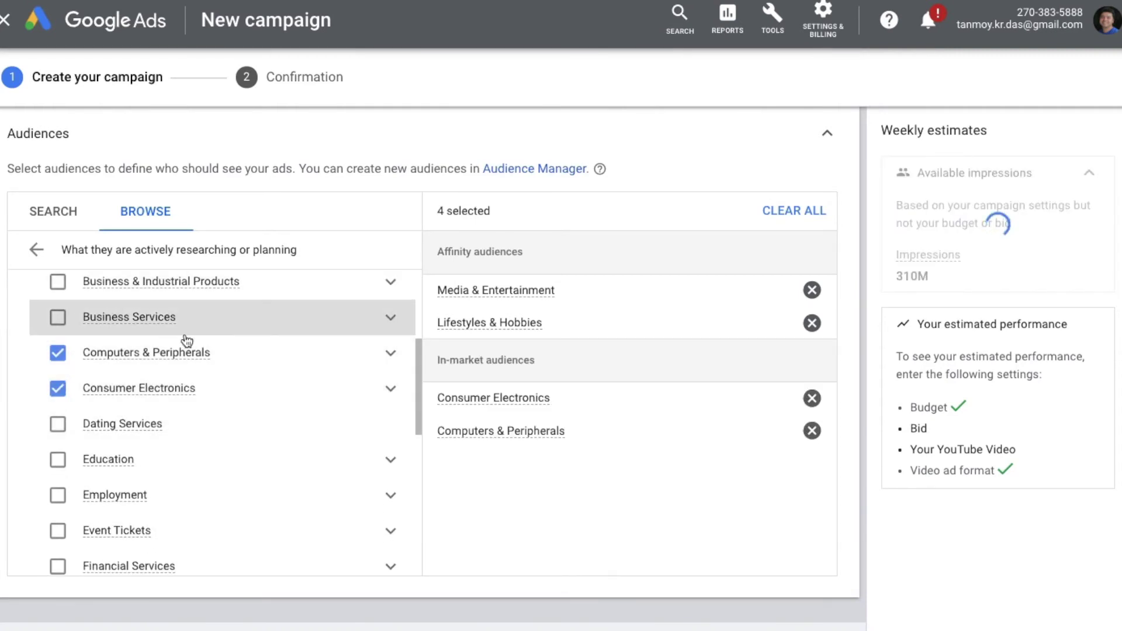
Step: Review the selected affinity and in-market audiences alongside the list of in-market categories
scroll(183, 338, "up", 5)
scroll(231, 433, "up", 2)
scroll(263, 484, "down", 3)
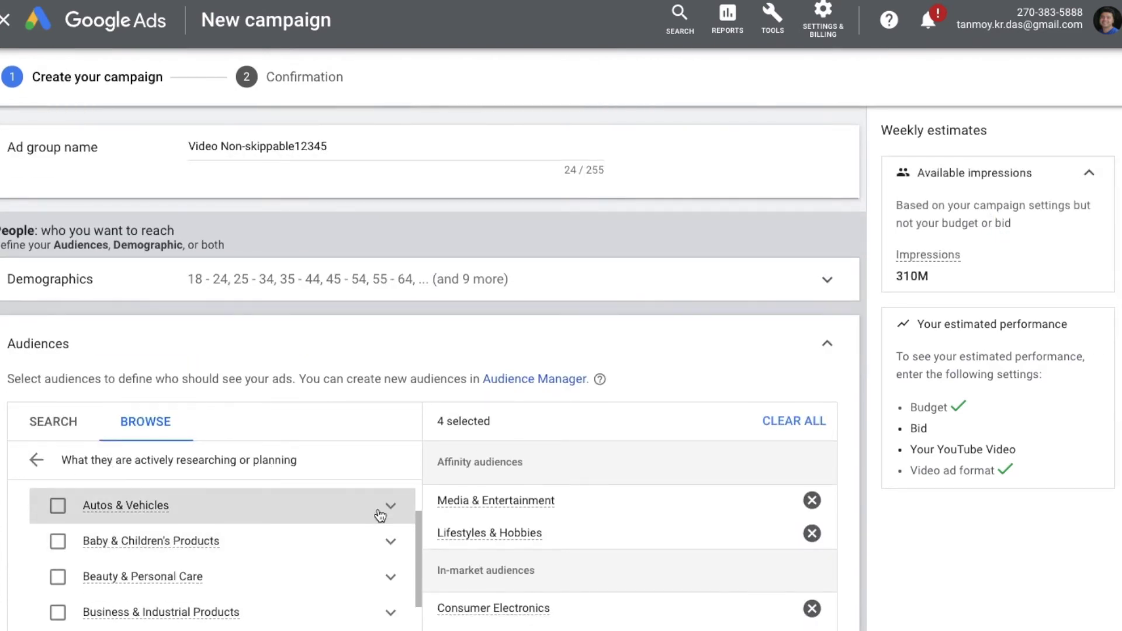
left_click(36, 460)
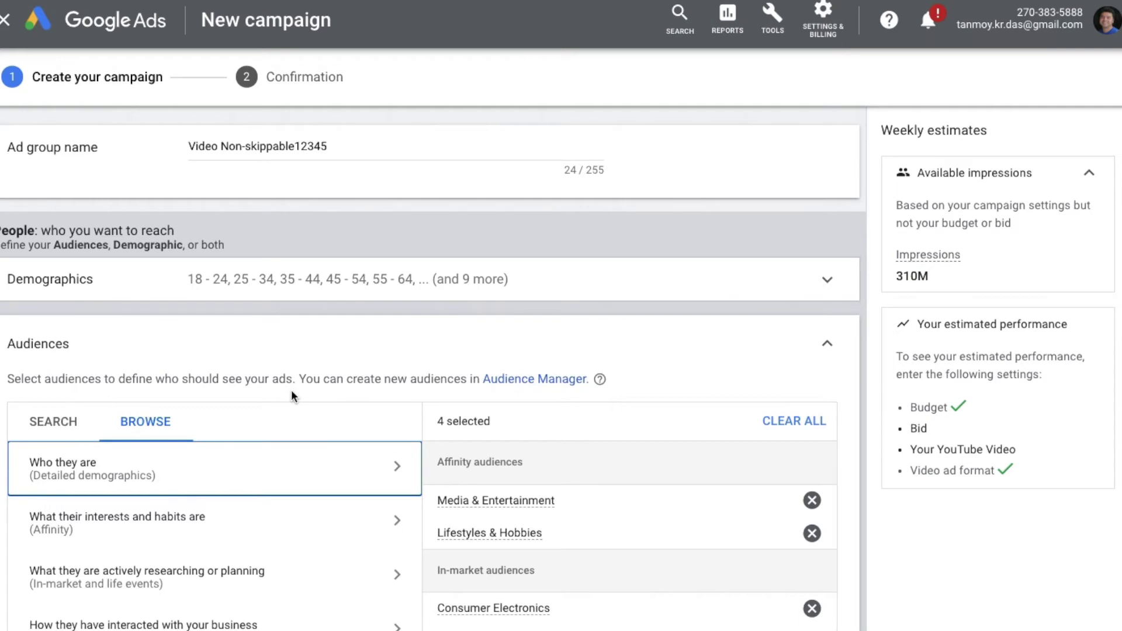
scroll(342, 356, "down", 2)
left_click(291, 447)
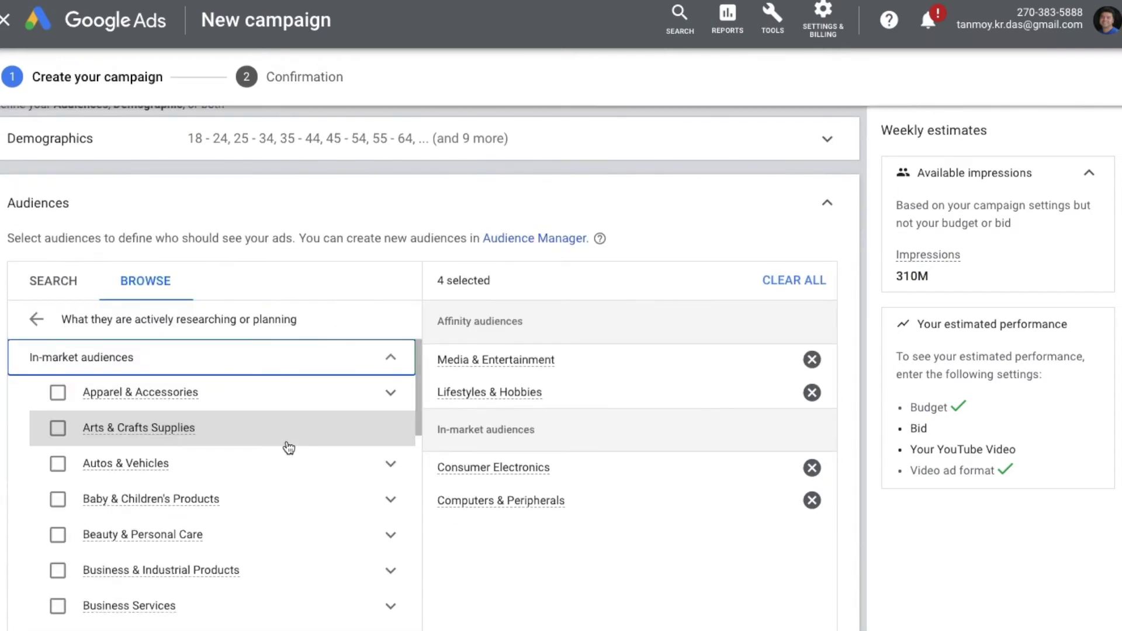
scroll(351, 420, "up", 2)
scroll(349, 444, "down", 2)
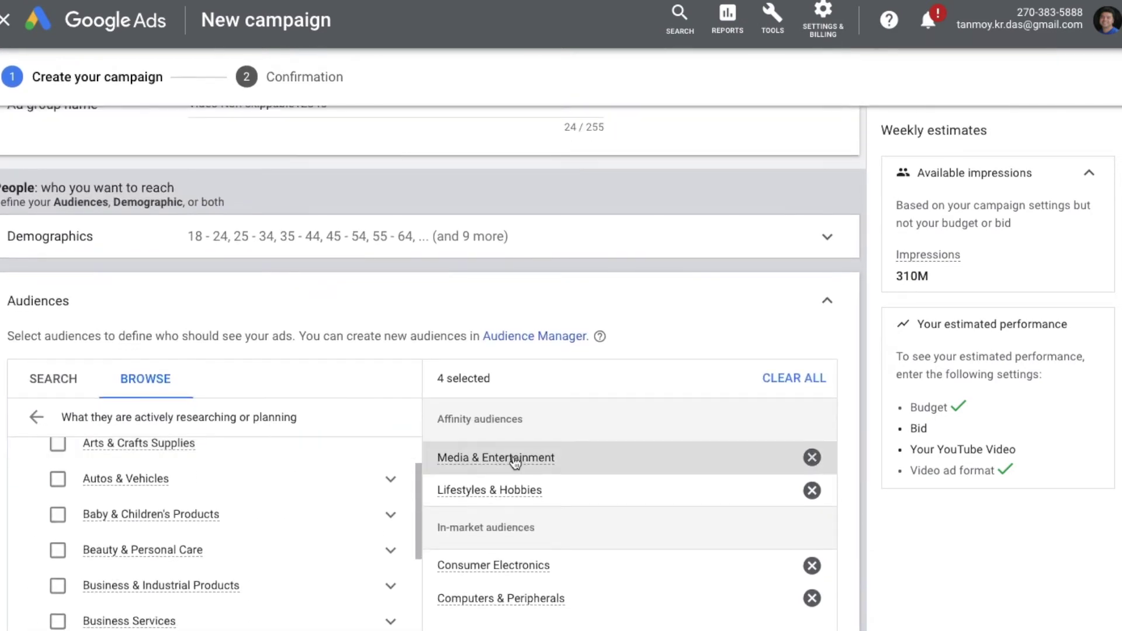
scroll(843, 392, "down", 3)
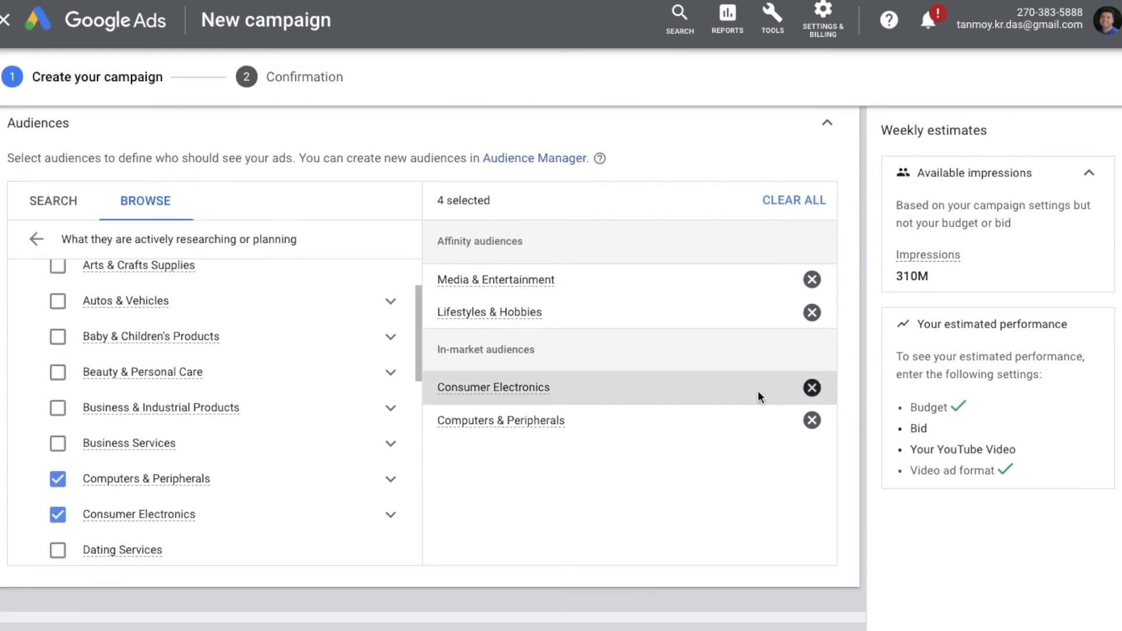
scroll(293, 401, "up", 2)
scroll(350, 380, "up", 1)
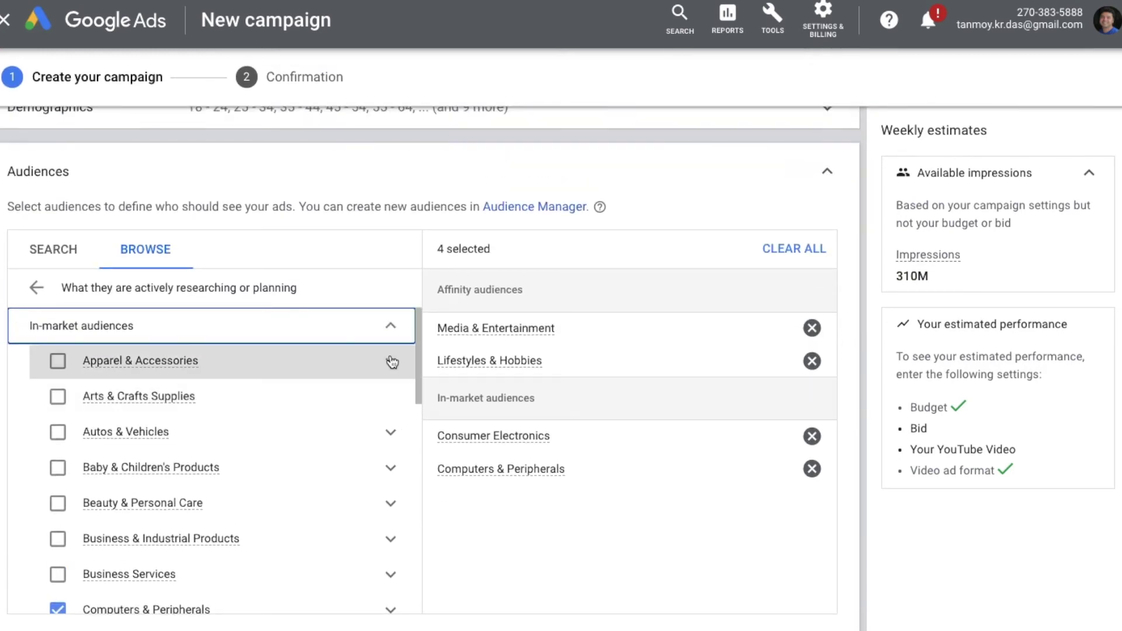
Step: Add the College Graduation and Home Renovation life events to the audience targeting
left_click(393, 329)
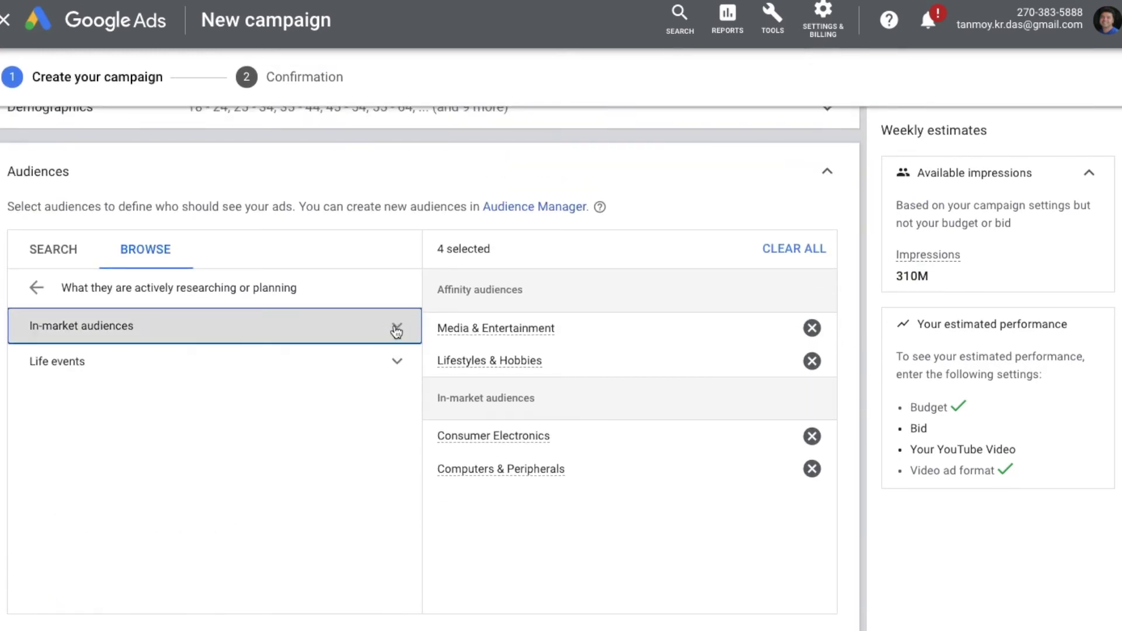
left_click(207, 366)
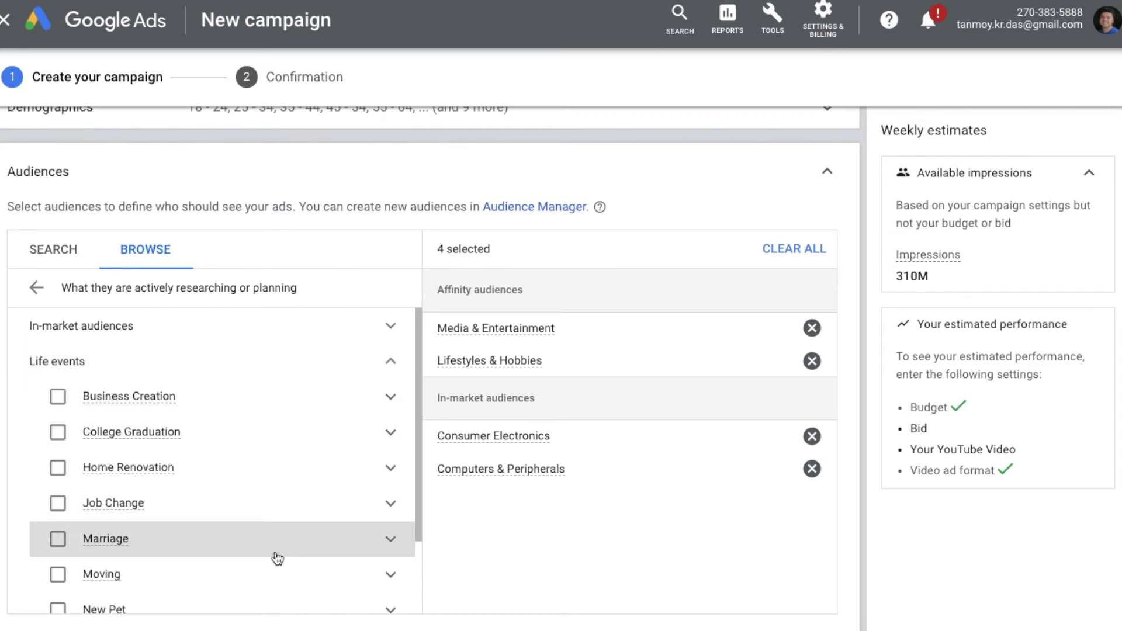
scroll(277, 557, "down", 1)
scroll(277, 558, "down", 1)
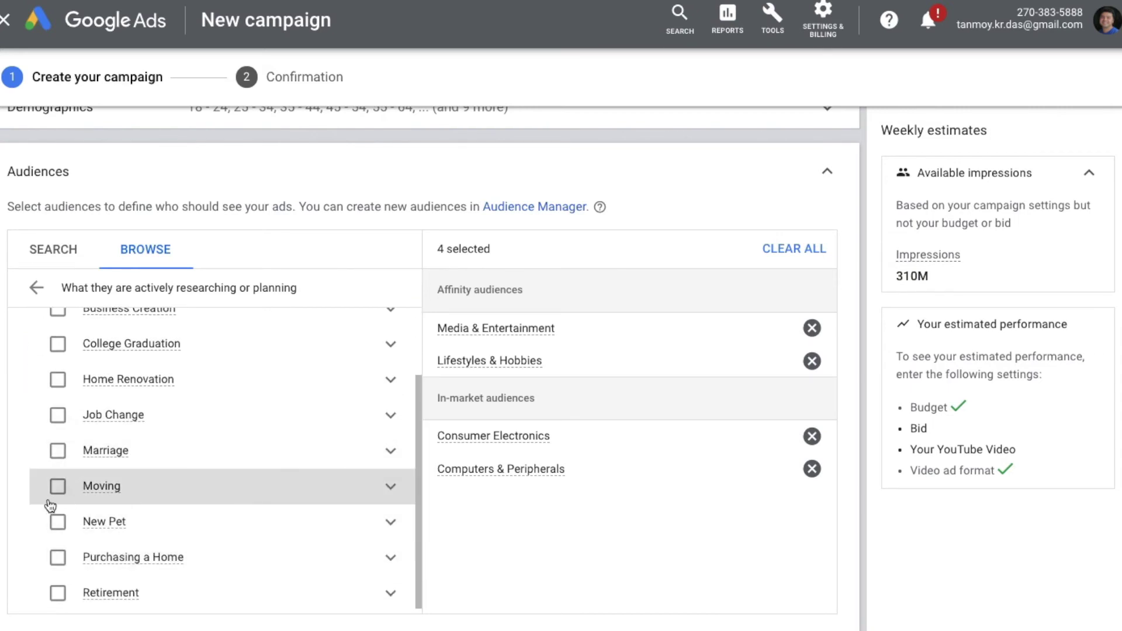
left_click(57, 345)
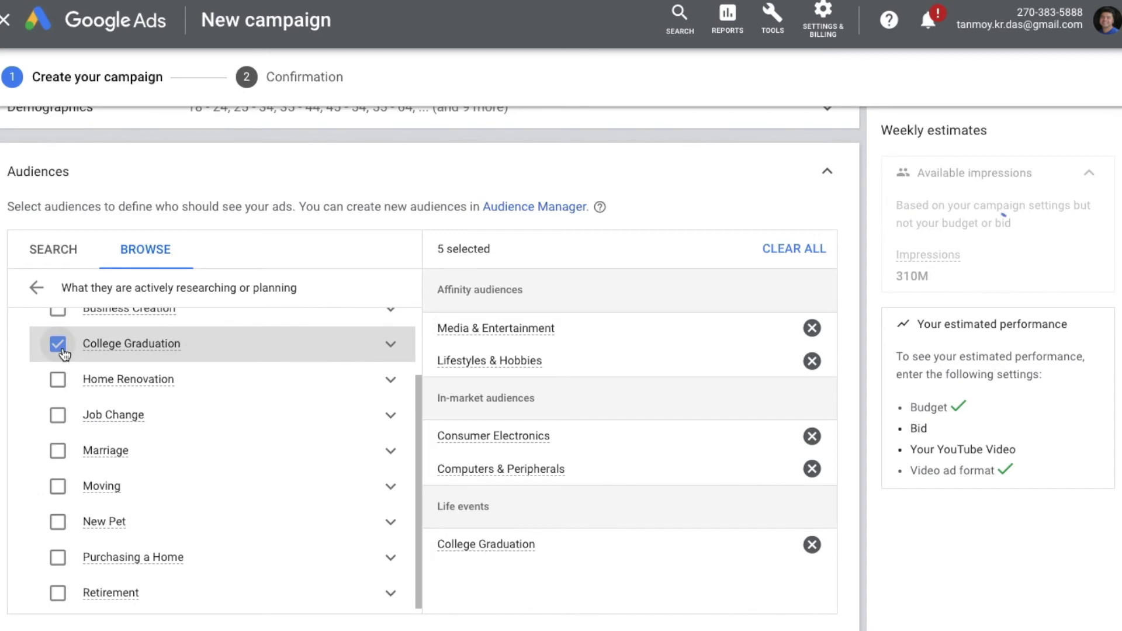
left_click(58, 381)
scroll(846, 210, "down", 1)
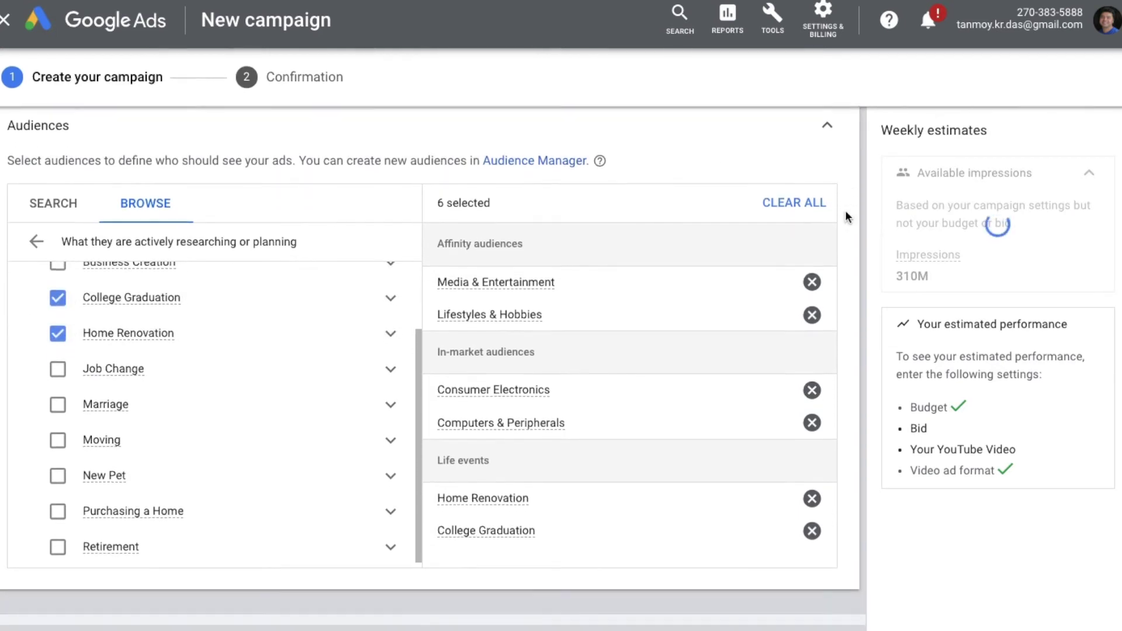
Step: Examine the new custom audience form without saving an audience, and close the audience settings
left_click(41, 220)
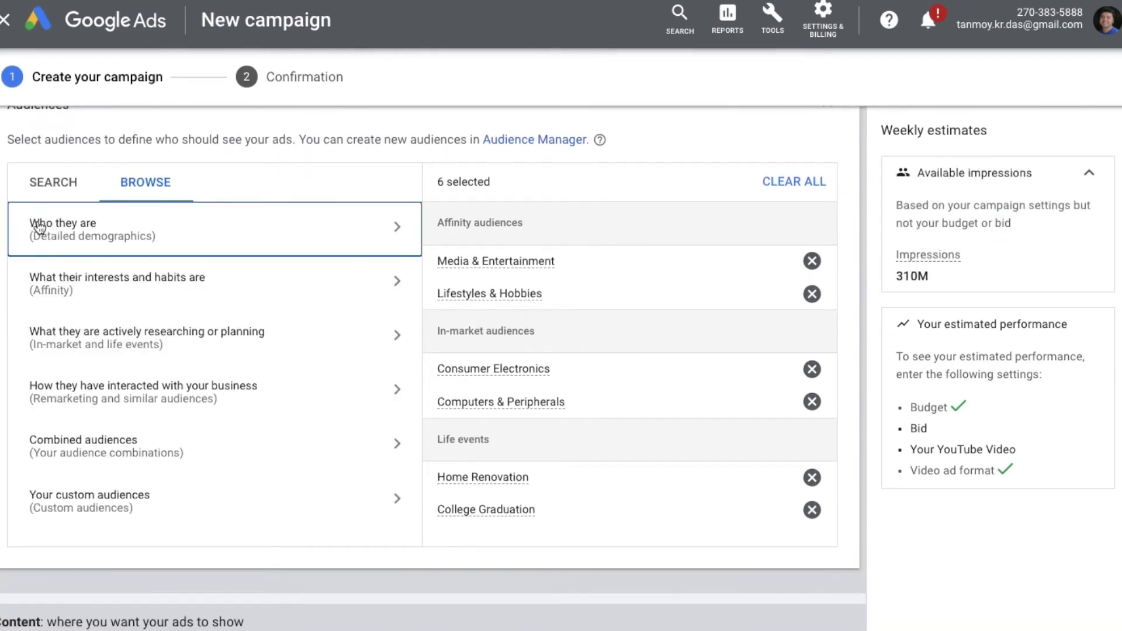
left_click(154, 512)
left_click(119, 536)
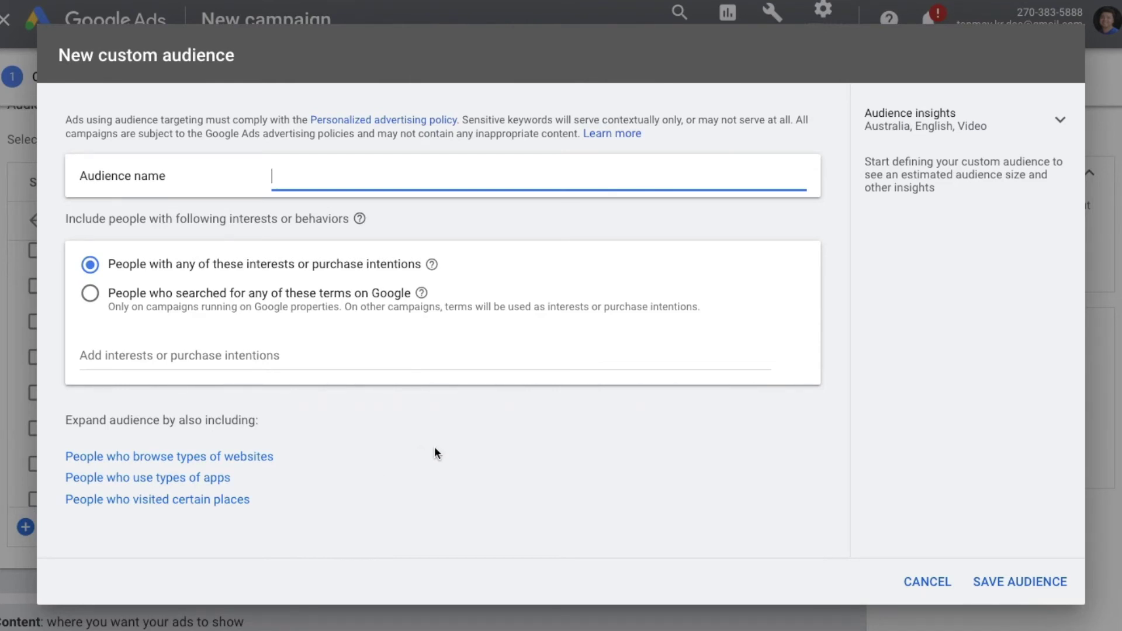
left_click(927, 582)
scroll(856, 261, "up", 2)
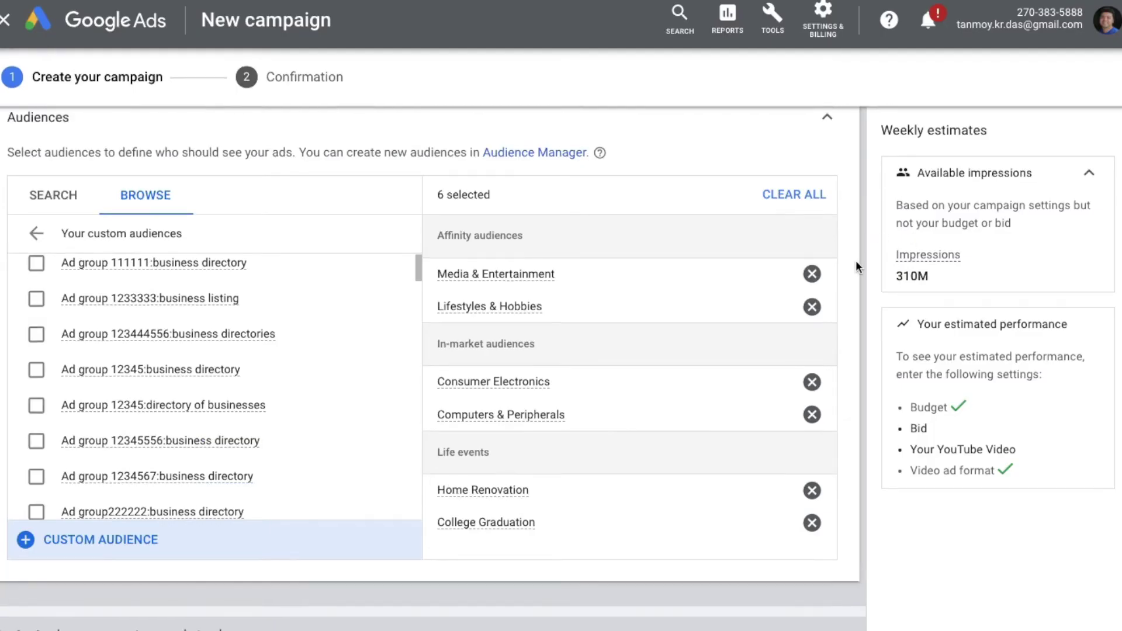
left_click(833, 197)
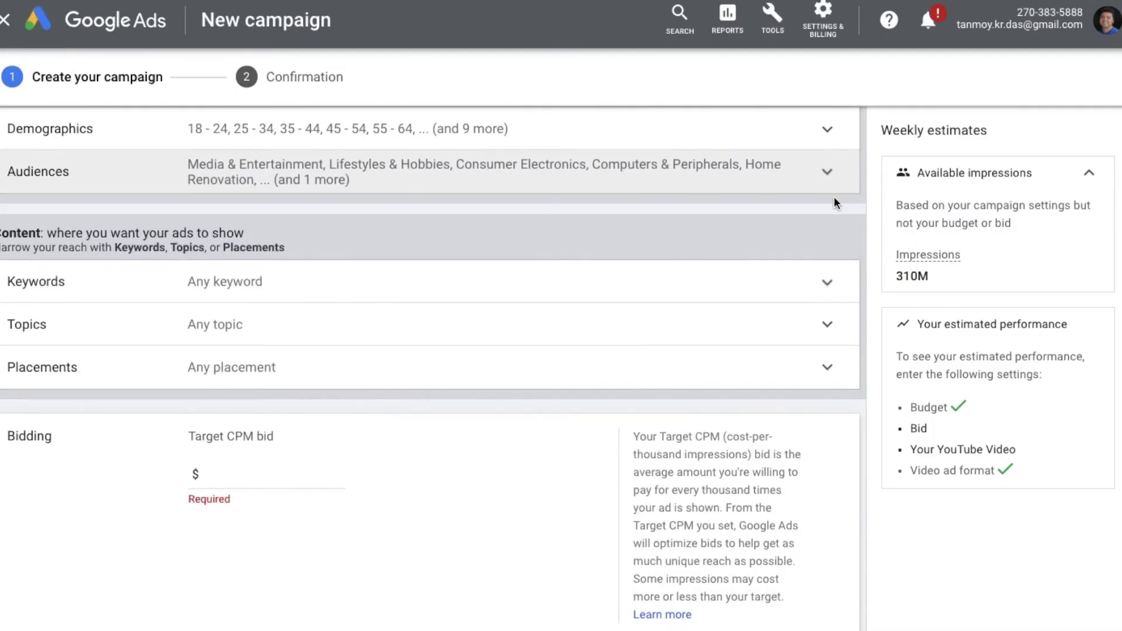
Step: Target the keywords "business listing" and "online business listing", one per line, in the ad group's content targeting
scroll(446, 244, "down", 1)
scroll(445, 244, "down", 1)
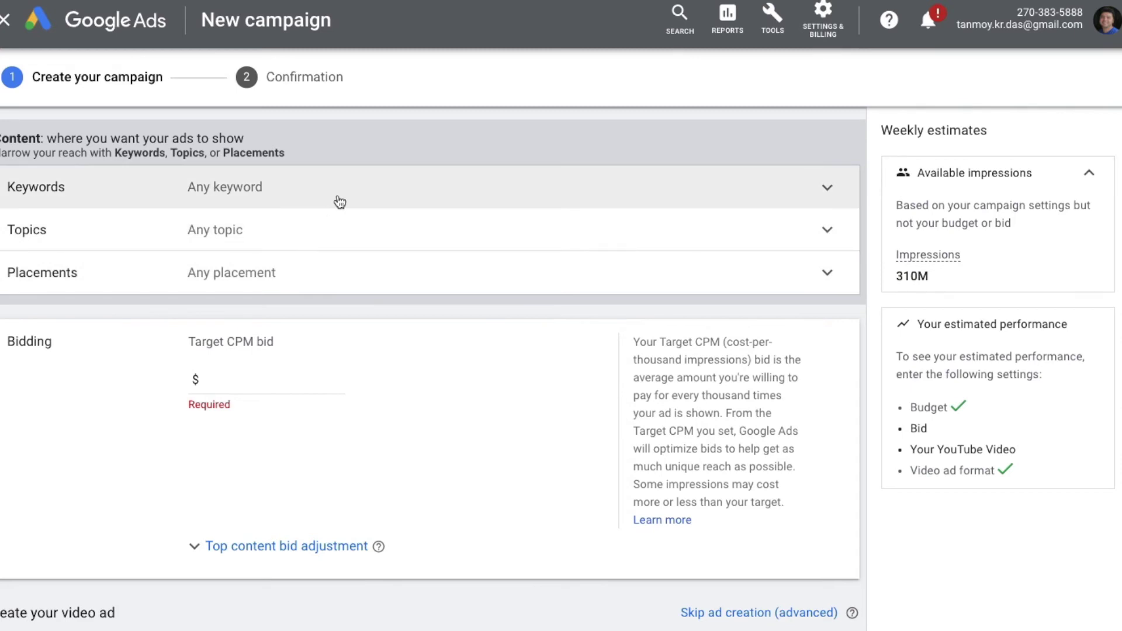
left_click(340, 202)
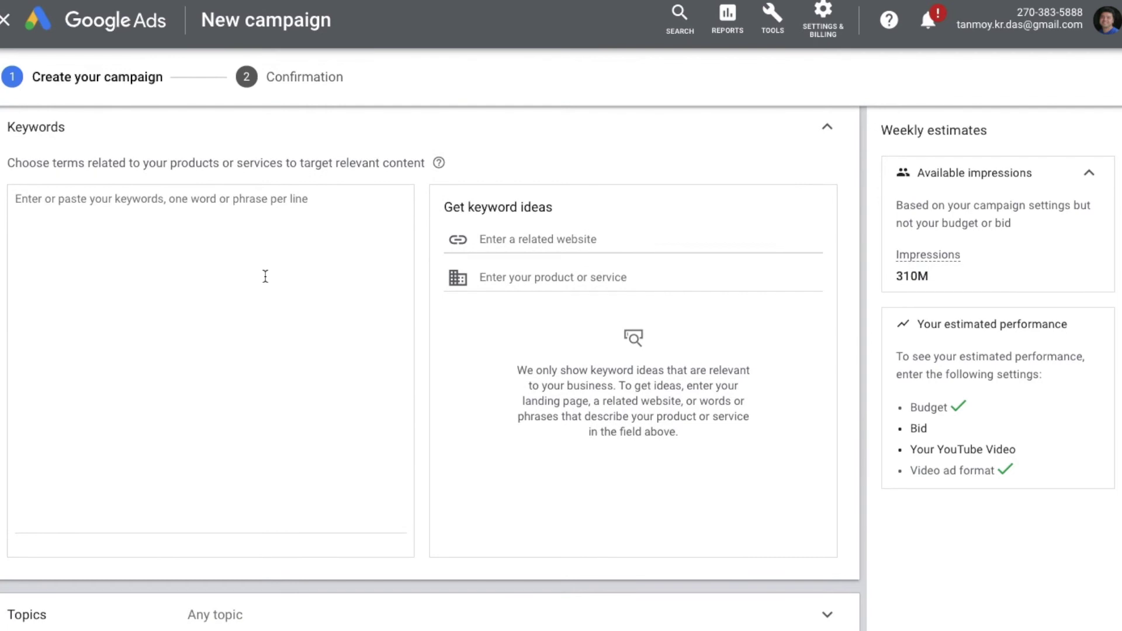
left_click(200, 257)
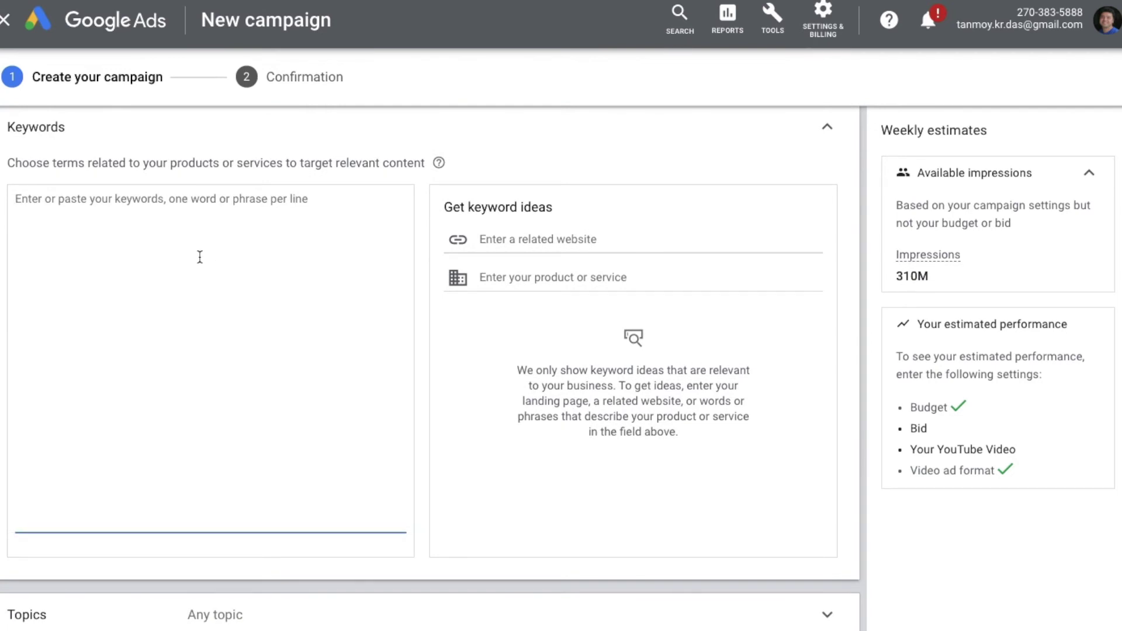
type("business lsiti")
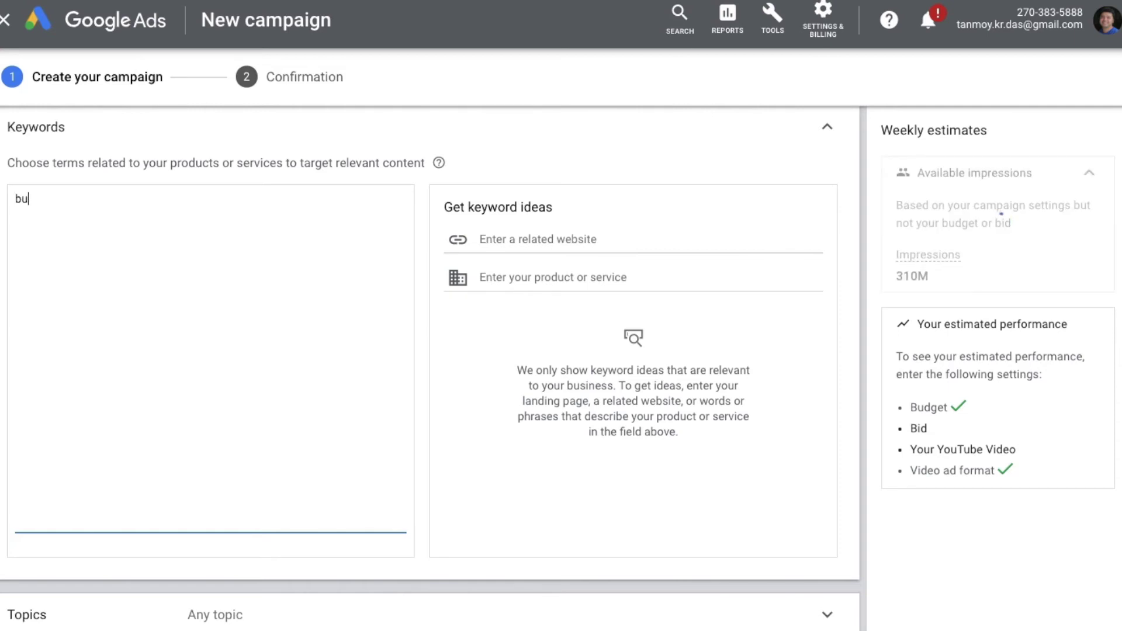
key("BackSpace")
key("BackSpace")
key("BackSpace")
key("BackSpace")
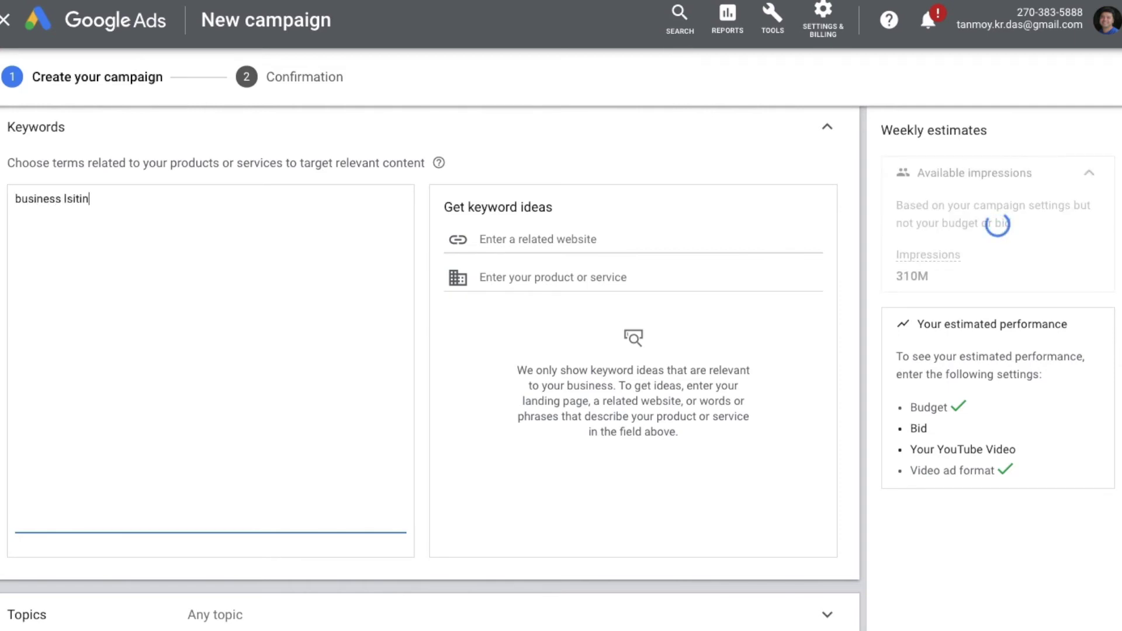
type("isting")
key("Return")
type("online business ")
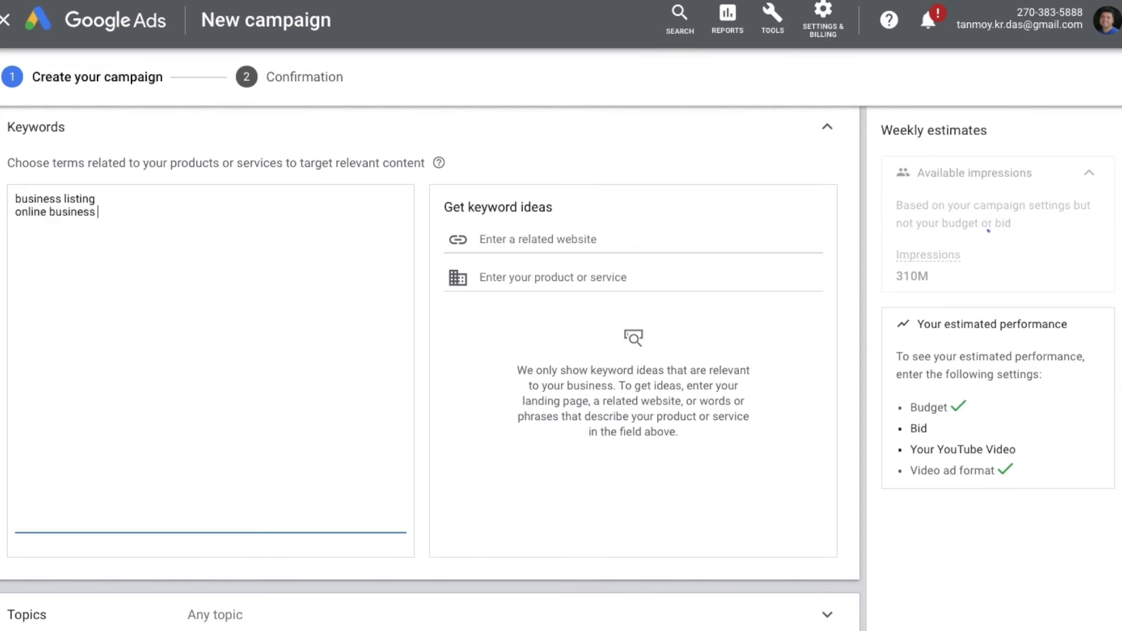
type("listing")
left_click(827, 129)
Step: Target the Computers & Electronics and Finance topics in the ad group's content targeting
left_click(298, 170)
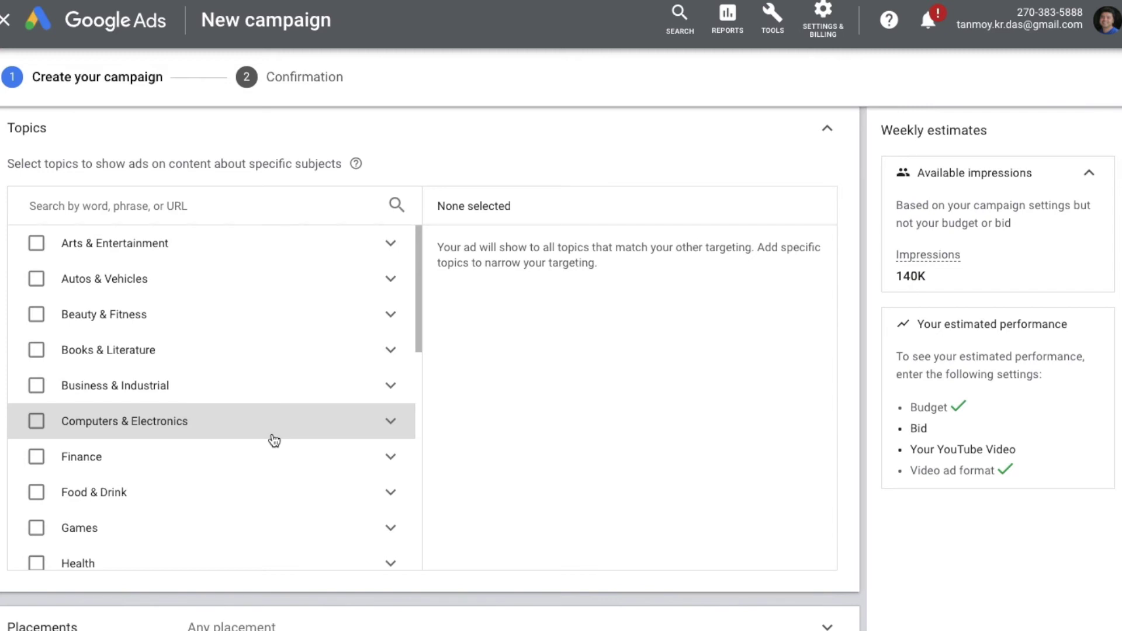
scroll(274, 441, "down", 3)
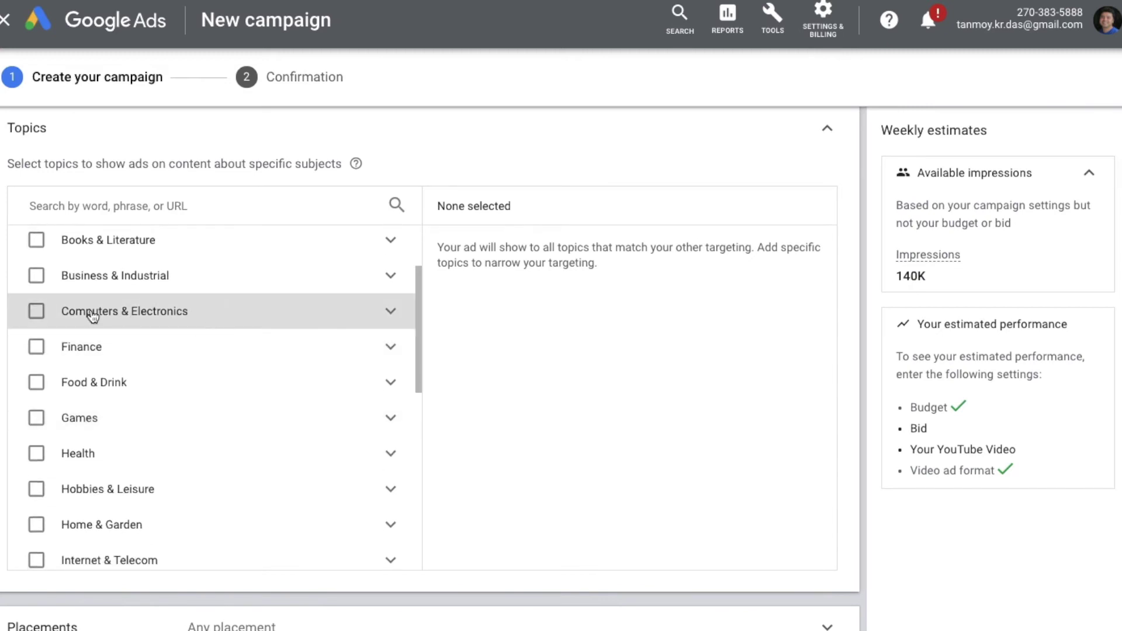
left_click(37, 310)
left_click(37, 347)
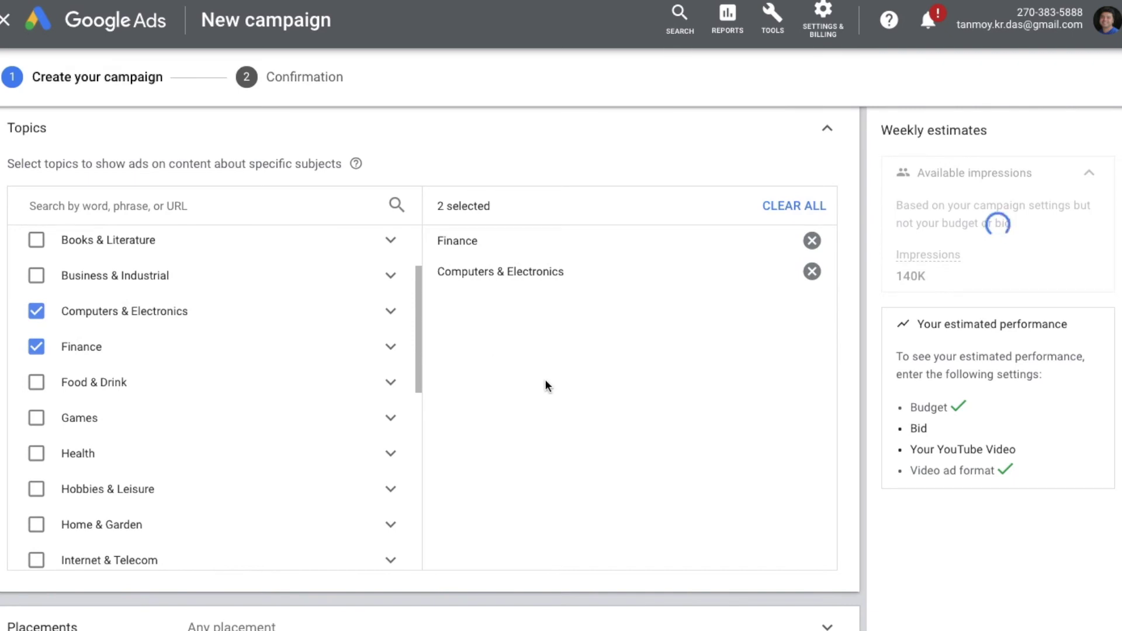
scroll(546, 380, "up", 1)
left_click(833, 178)
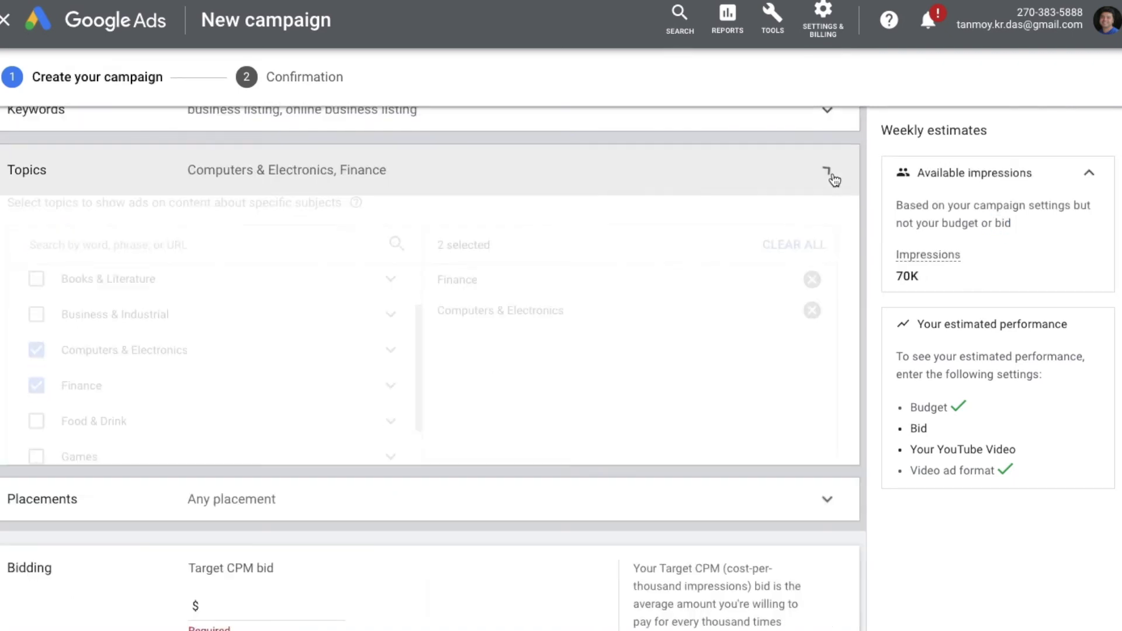
Step: Search the YouTube video placements for "business listing" in the ad group's placement targeting
left_click(387, 206)
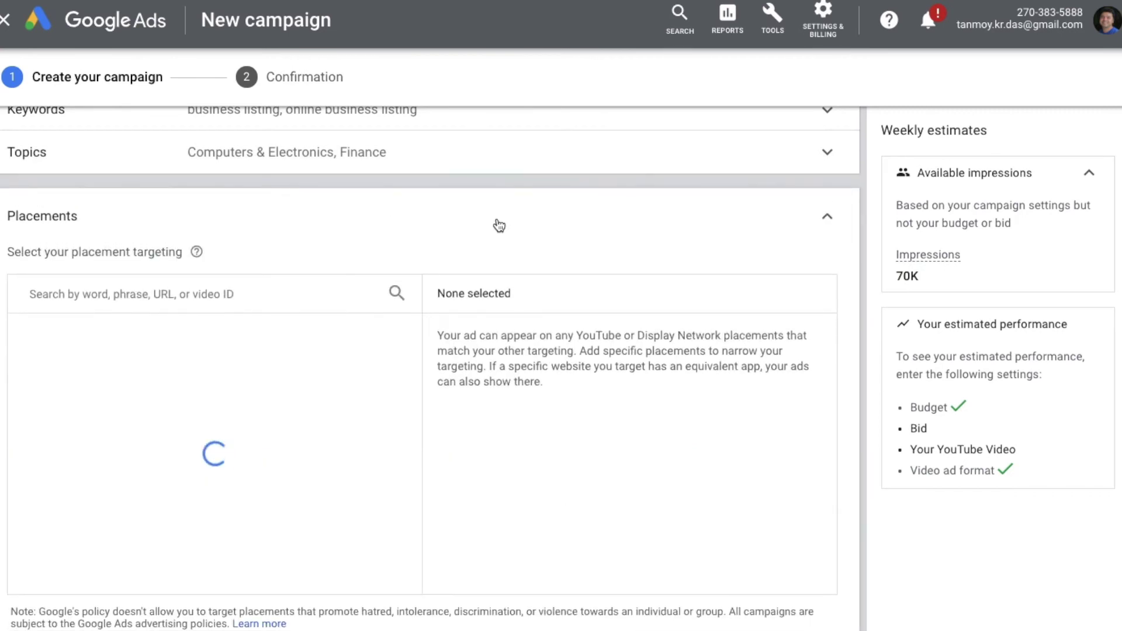
scroll(585, 456, "down", 1)
scroll(585, 456, "down", 1)
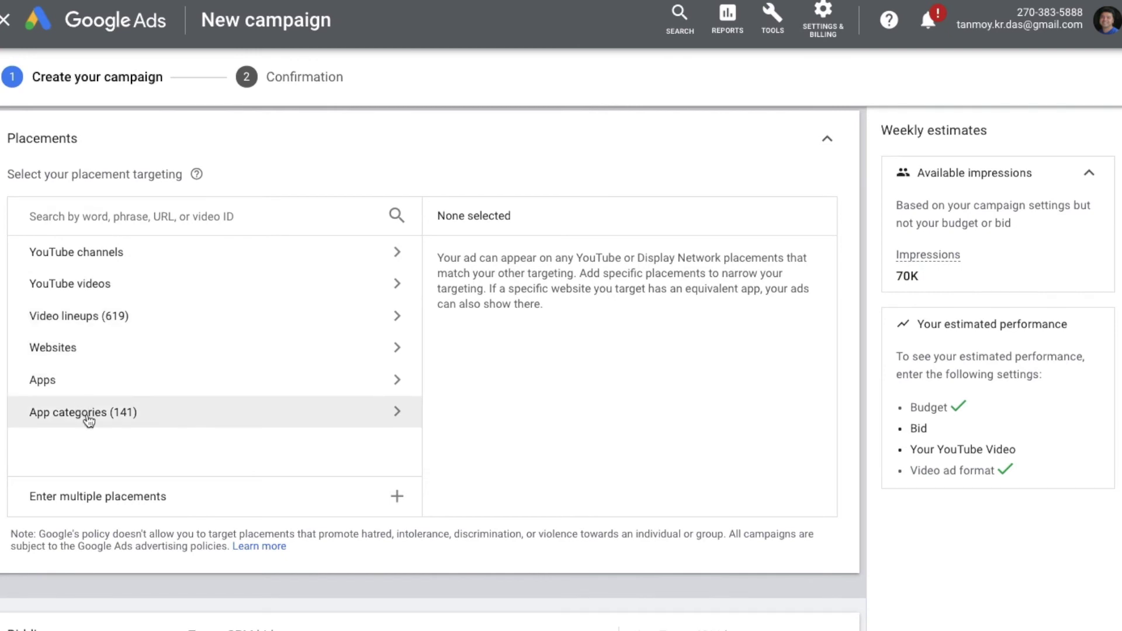
left_click(172, 285)
left_click(146, 222)
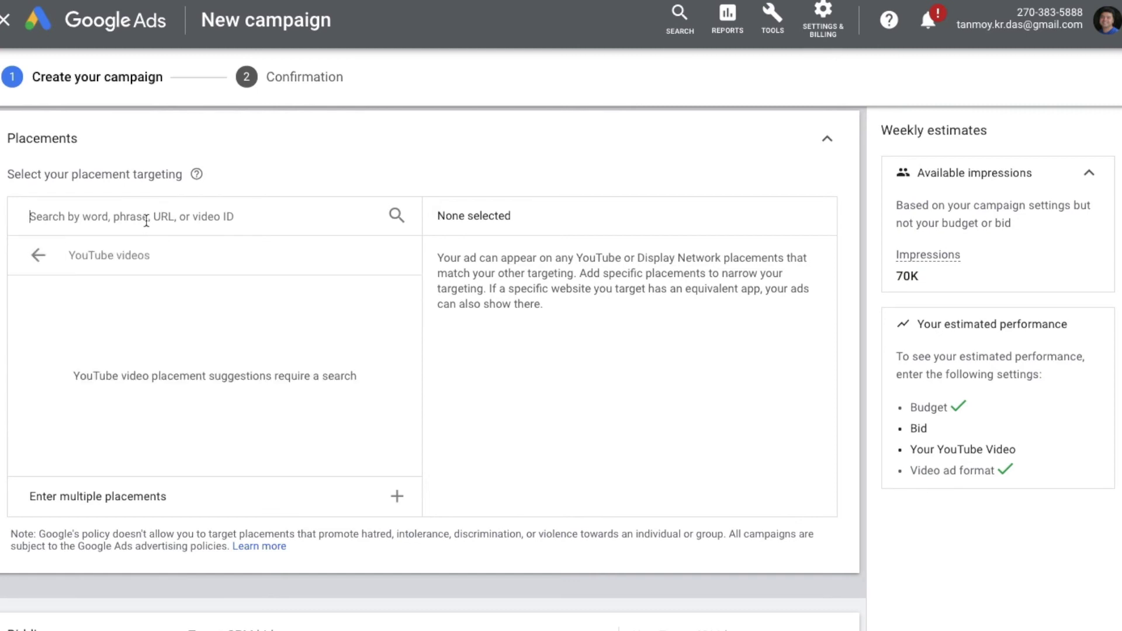
type("business lisi")
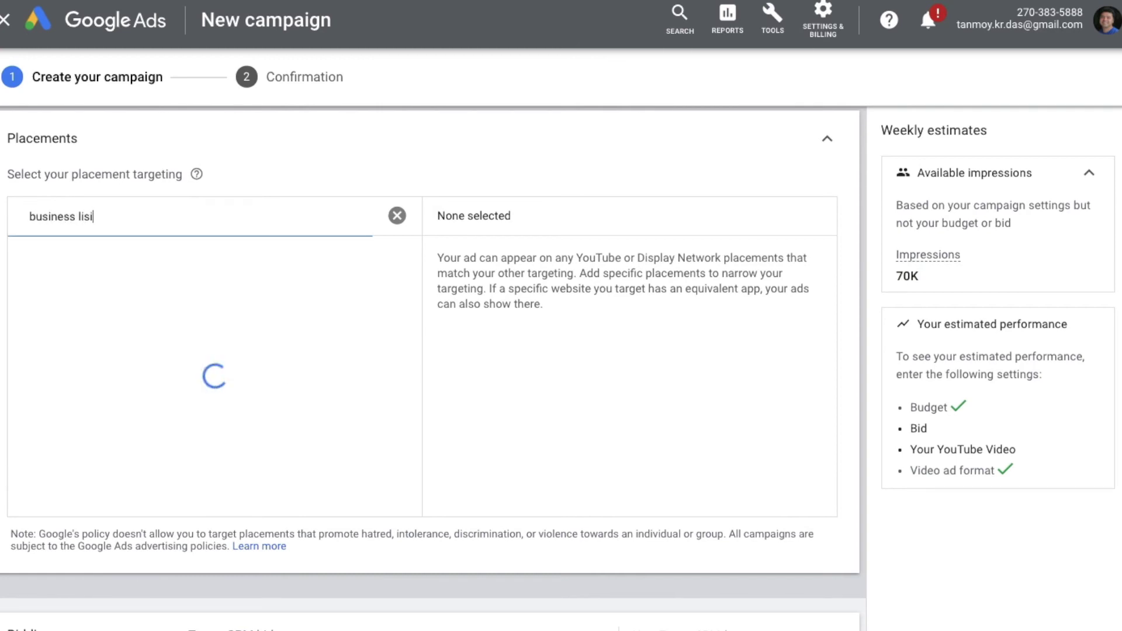
key("BackSpace")
type("ting")
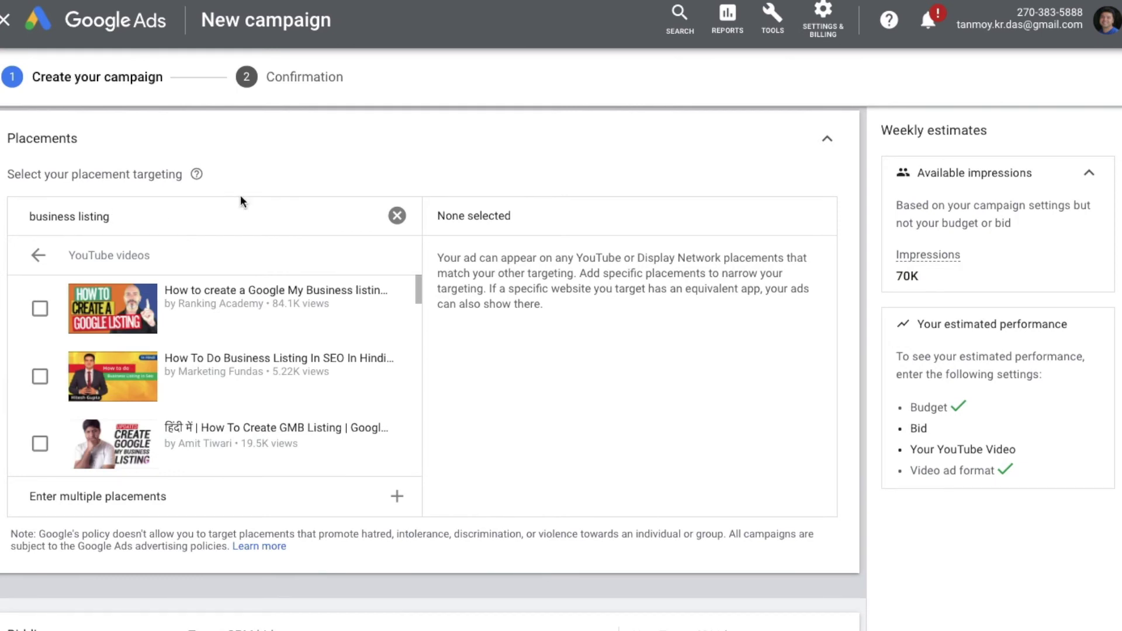
Step: Target the business listing videos by Top Gurus, Easy Tutorials and Grow & Shine with SEO as placements
scroll(350, 383, "down", 2)
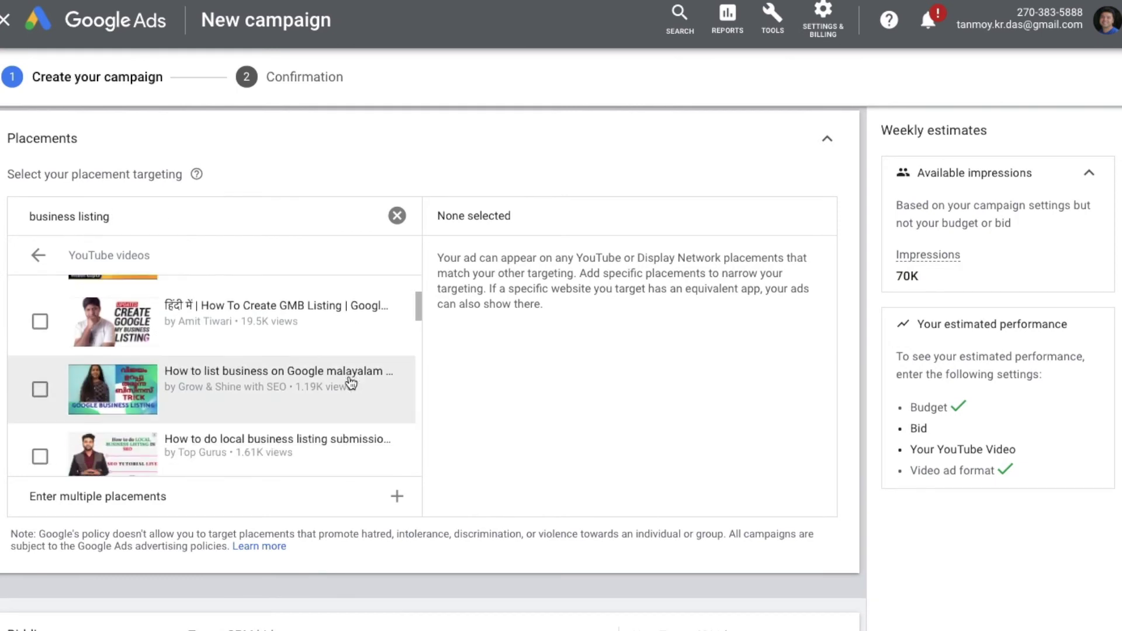
scroll(350, 384, "down", 1)
scroll(264, 384, "down", 1)
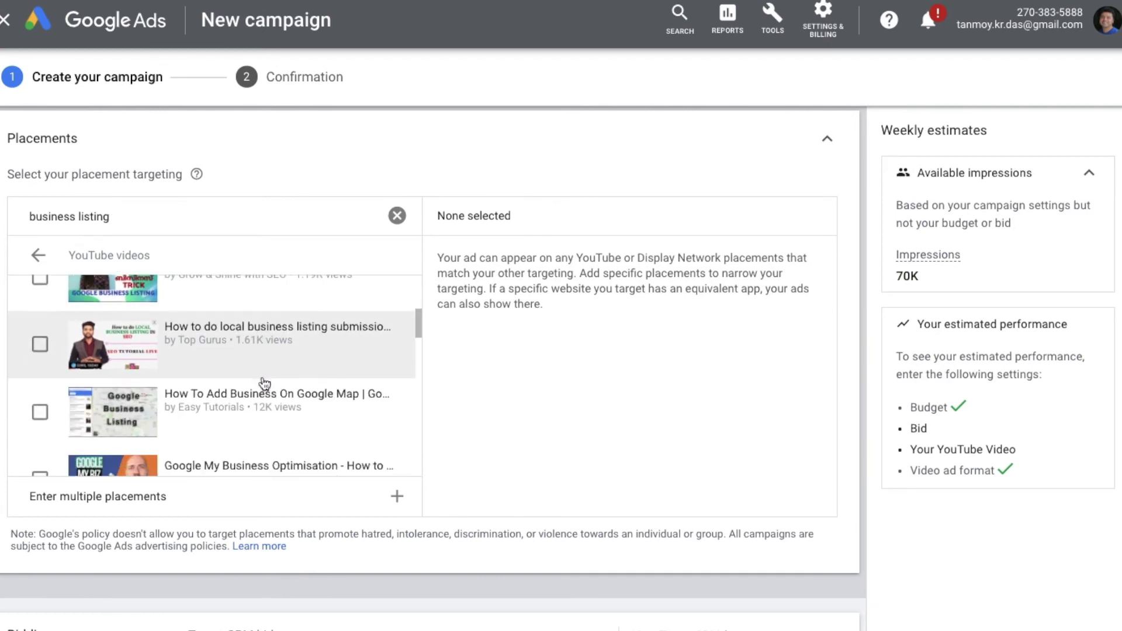
left_click(40, 345)
left_click(39, 412)
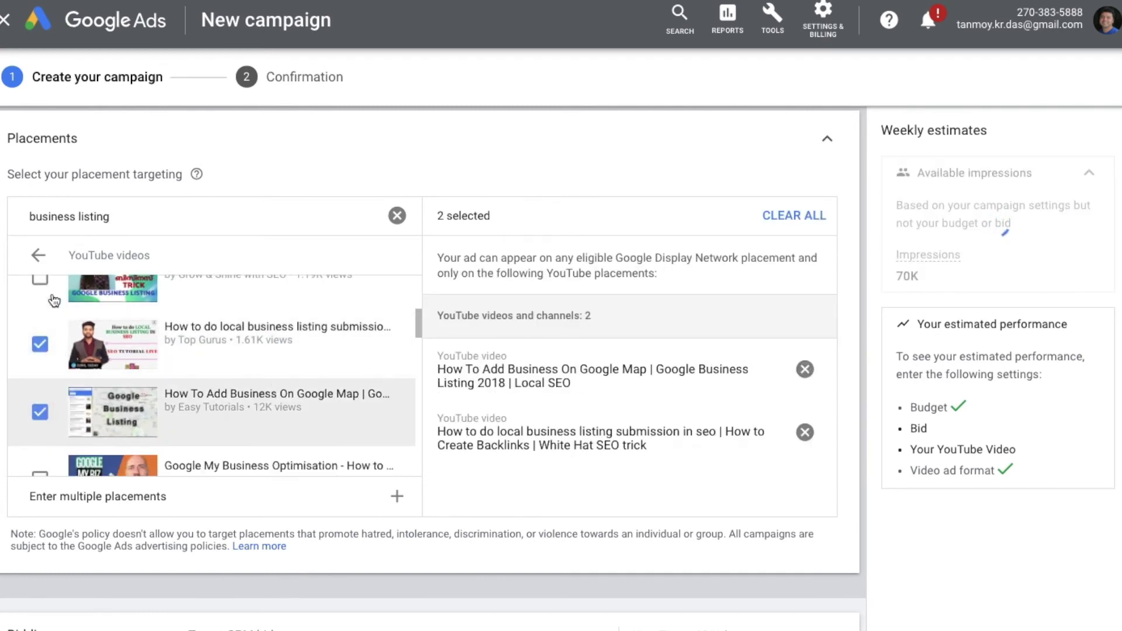
left_click(39, 279)
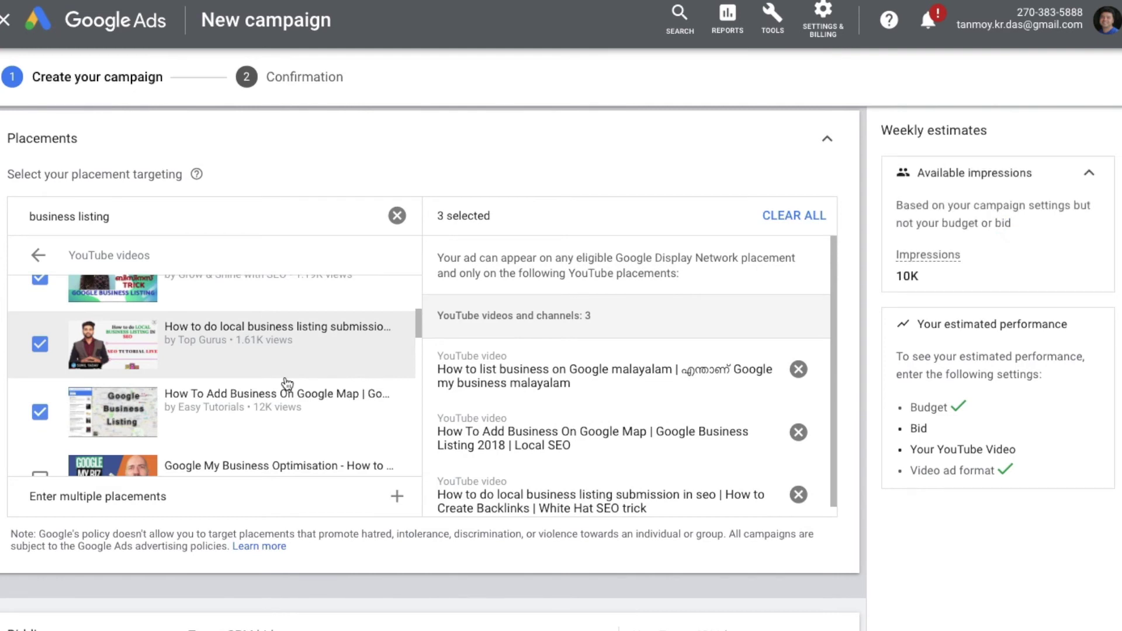
scroll(287, 384, "down", 1)
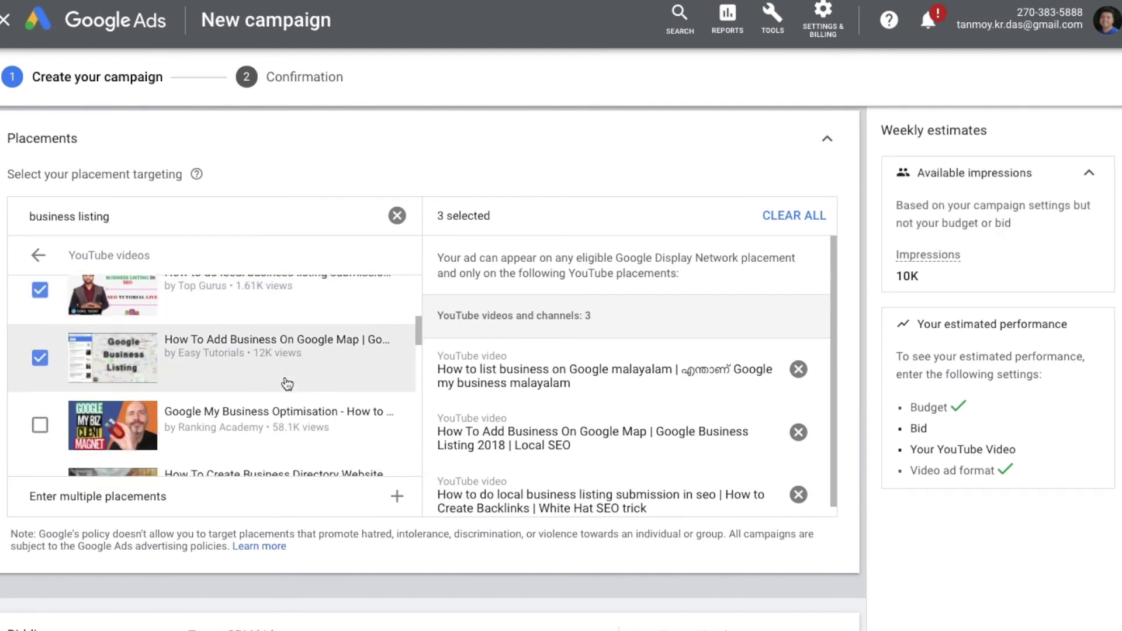
left_click(829, 144)
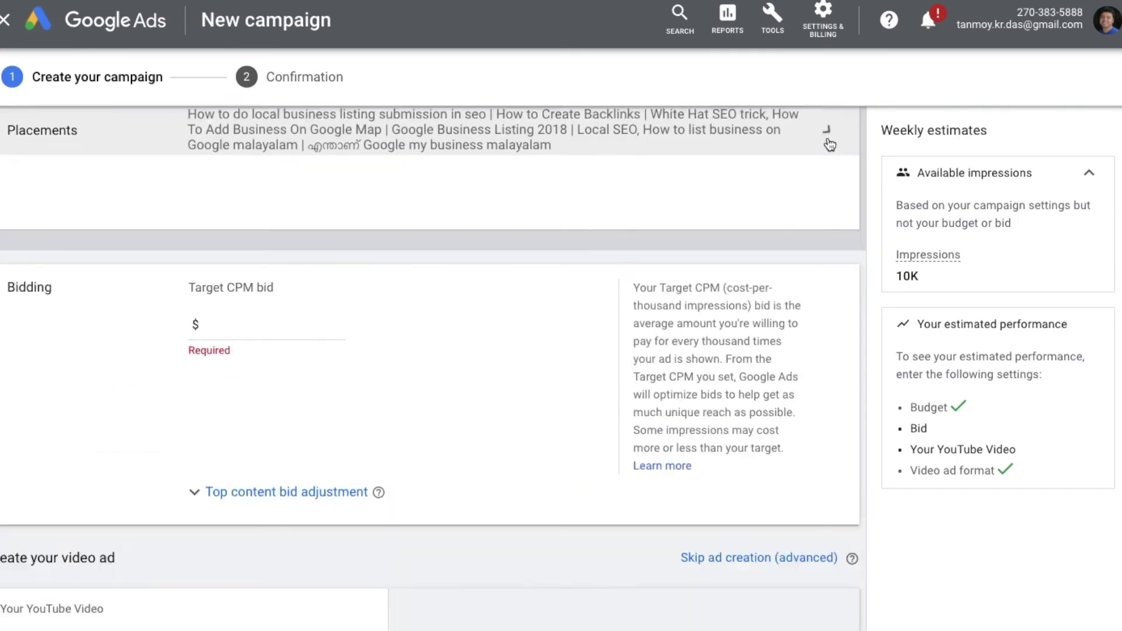
Step: Set the ad group's target CPM bid to $0.01 and its top content bid adjustment to 10%
scroll(482, 299, "down", 1)
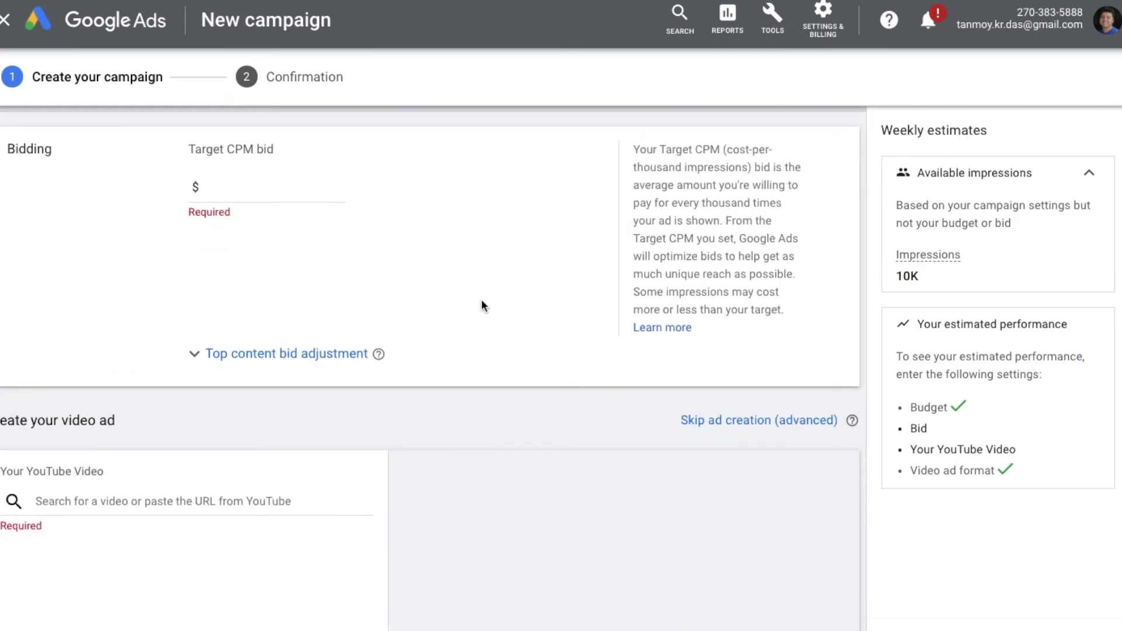
left_click(314, 194)
type("0.01")
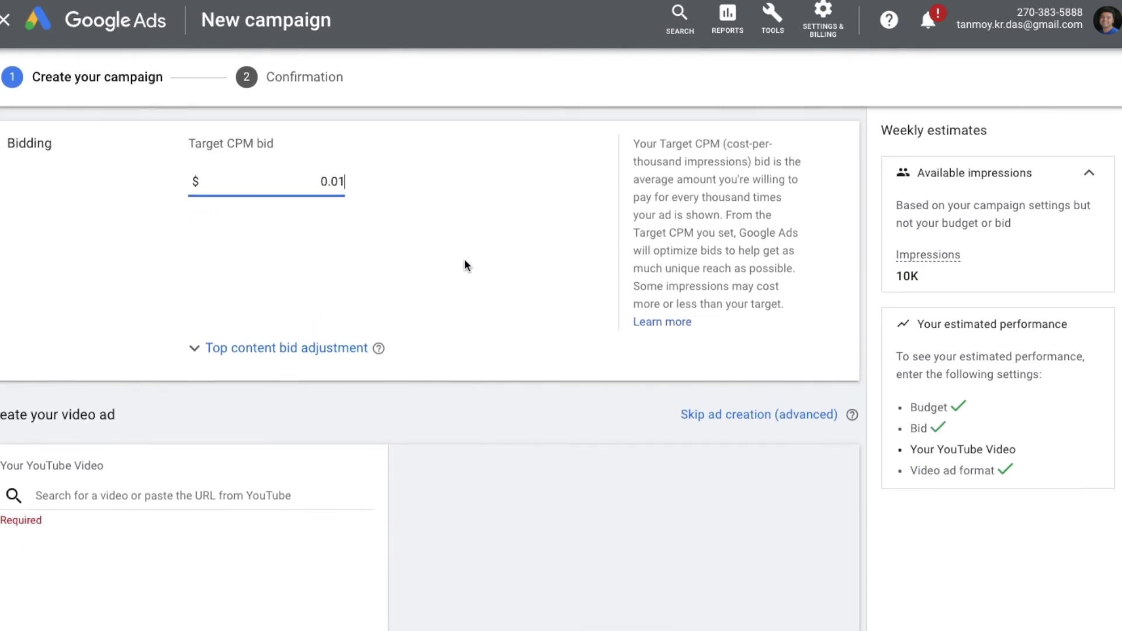
left_click(325, 362)
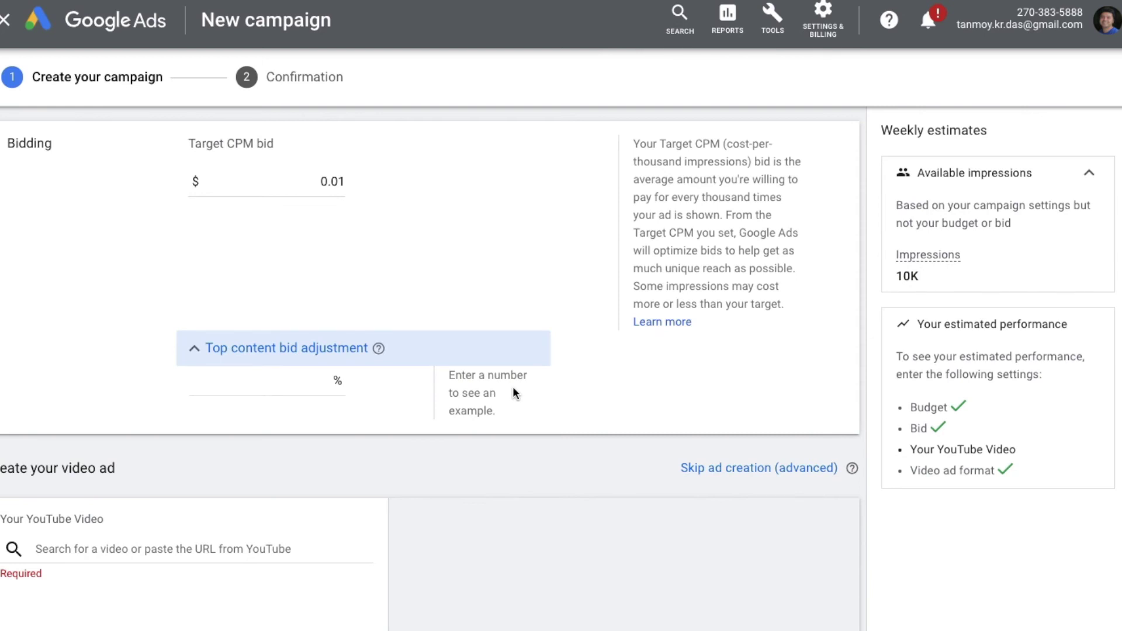
left_click(307, 387)
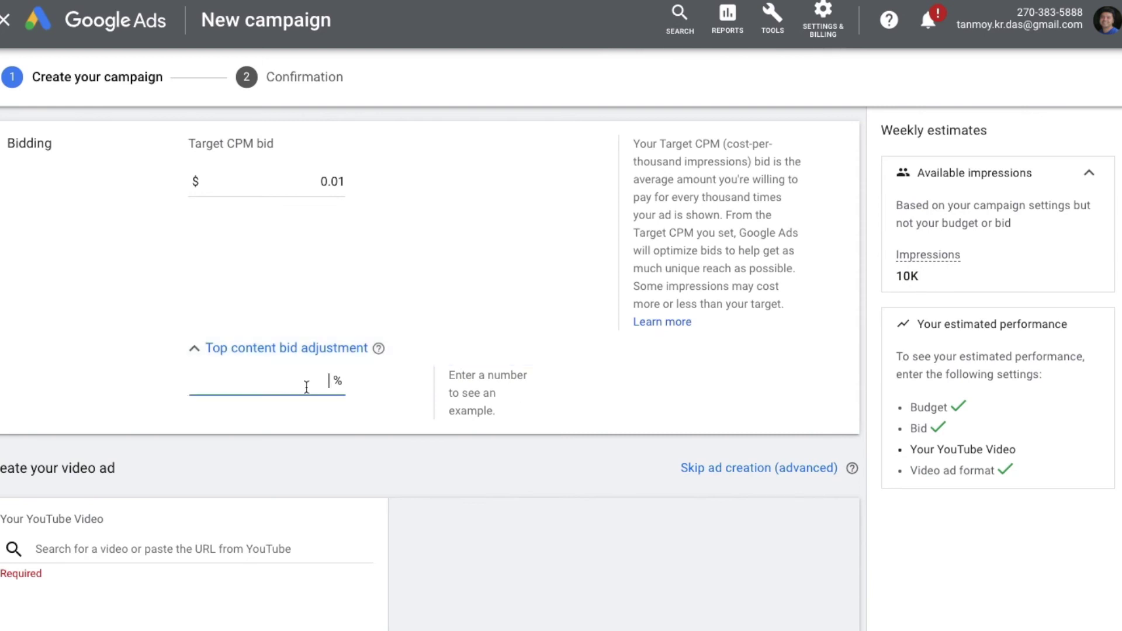
type("10")
left_click(475, 452)
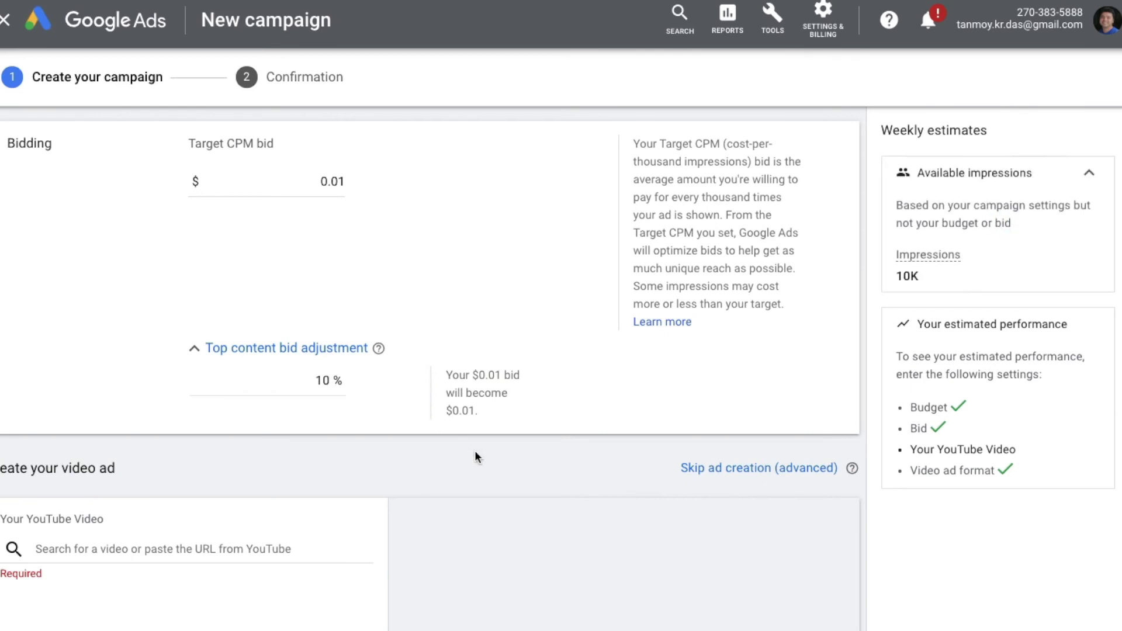
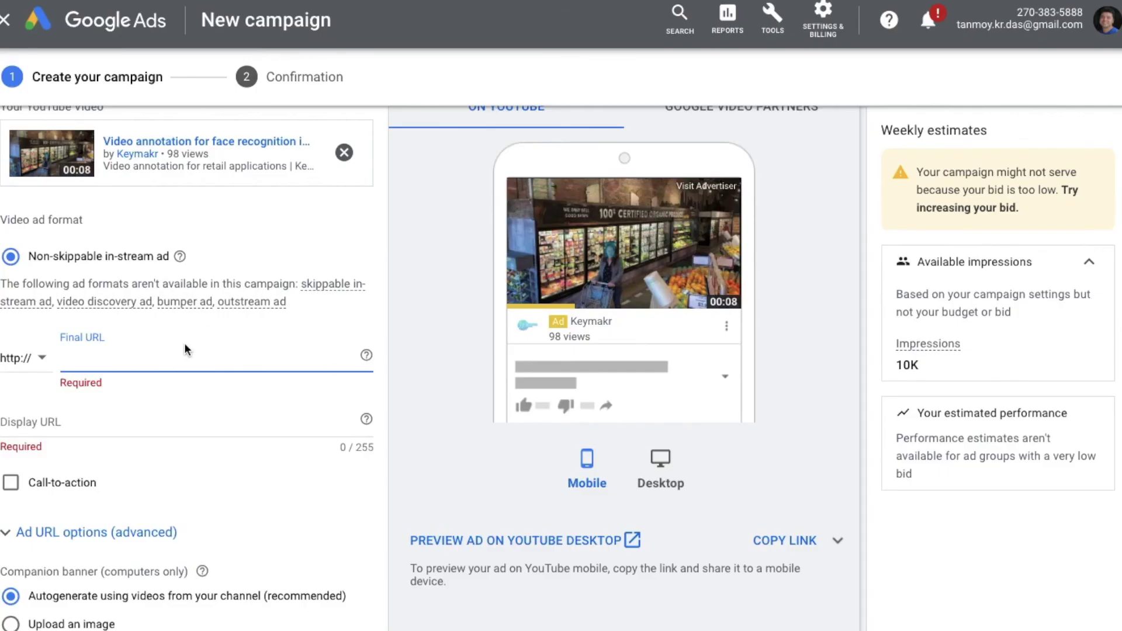
type("www.indiabusinesstoday.in/category/agriculture-1-6")
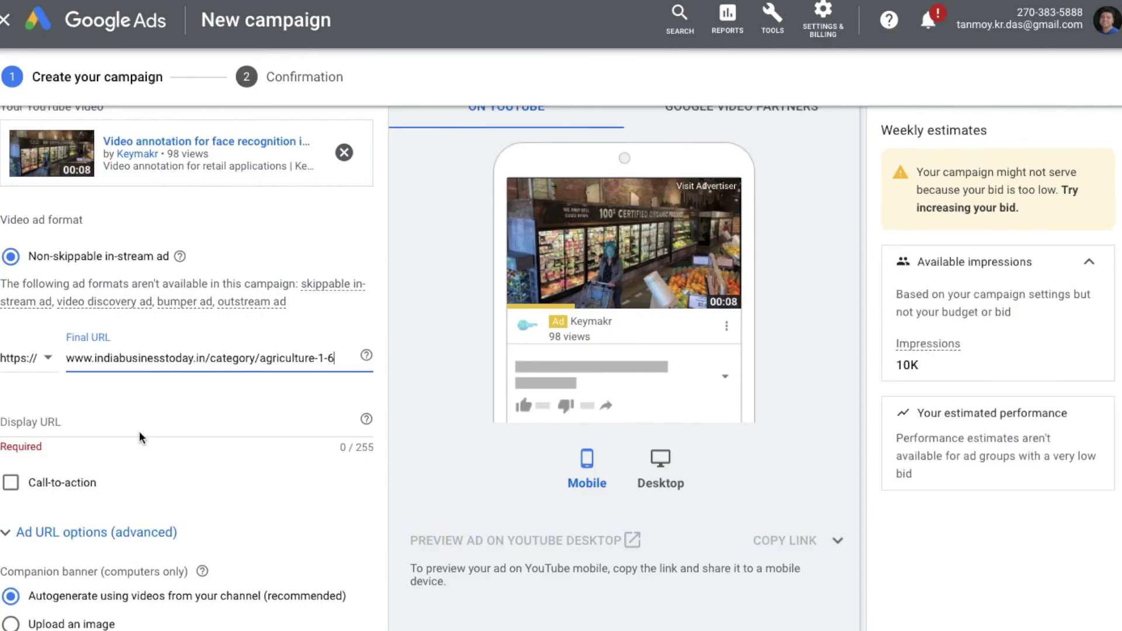
left_click(105, 419)
type("www.indiabusinesstoday.in/category/agriculture-1-6")
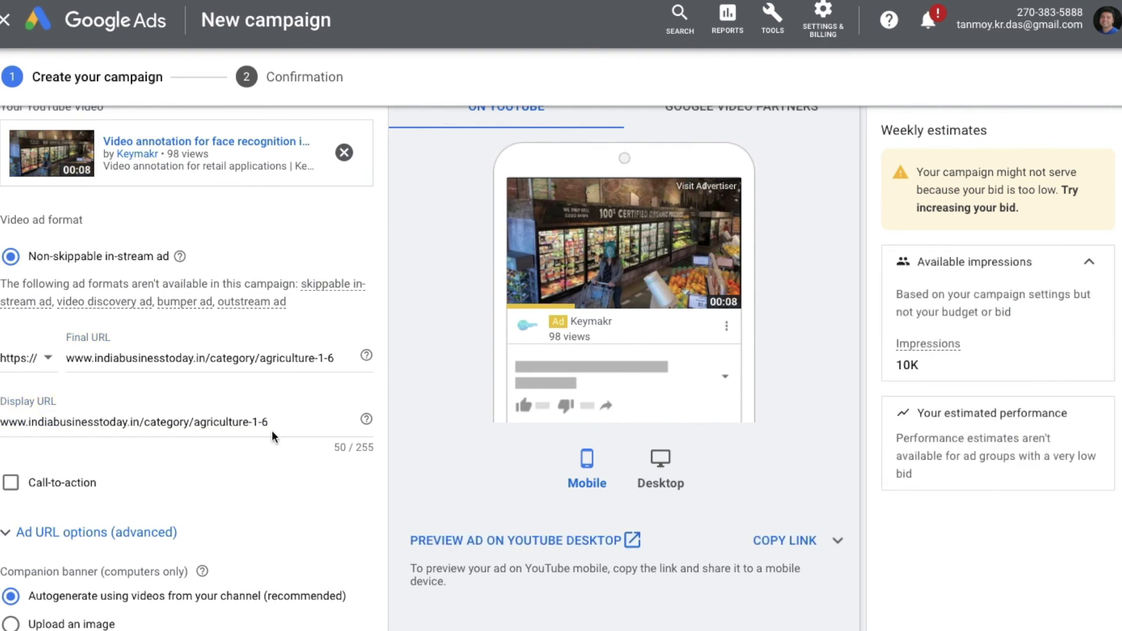
key("BackSpace")
key("BackSpace")
key("BackSpace")
key("BackSpace")
key("BackSpace")
key("BackSpace")
key("BackSpace")
key("BackSpace")
key("BackSpace")
key("BackSpace")
key("BackSpace")
key("BackSpace")
key("BackSpace")
key("BackSpace")
key("BackSpace")
key("BackSpace")
key("BackSpace")
key("BackSpace")
key("BackSpace")
key("BackSpace")
key("BackSpace")
key("BackSpace")
key("BackSpace")
key("BackSpace")
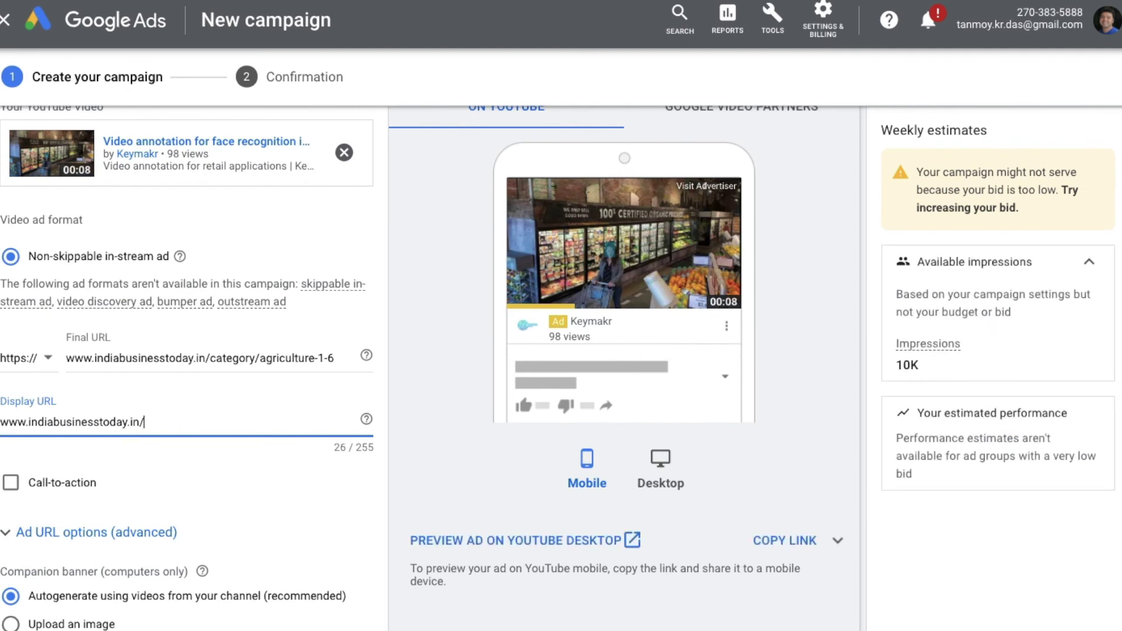
Step: Enable the call-to-action for the video ad and set its text to "Register"
left_click(10, 489)
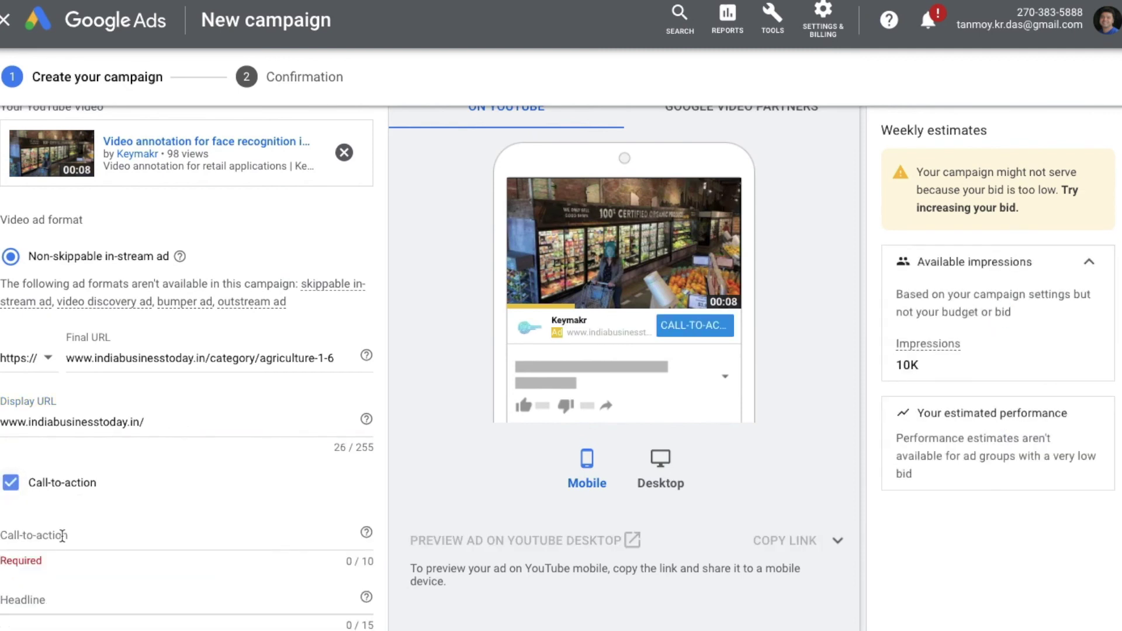
left_click(62, 536)
type("Register Today")
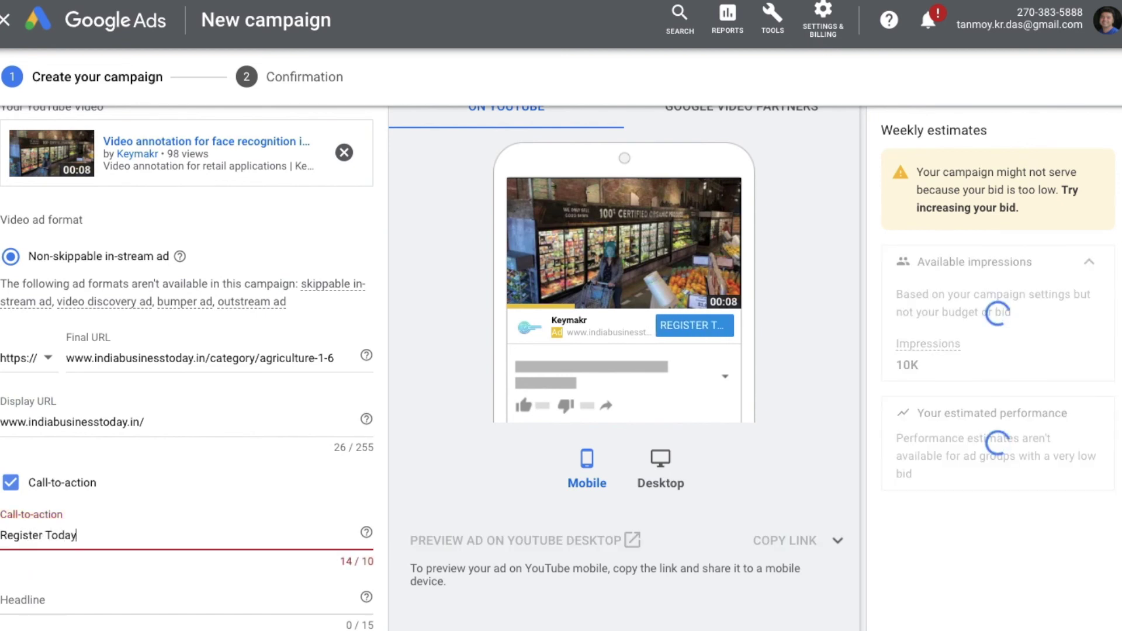
key("BackSpace")
key("BackSpace")
key("BackSpace")
key("BackSpace")
key("BackSpace")
key("BackSpace")
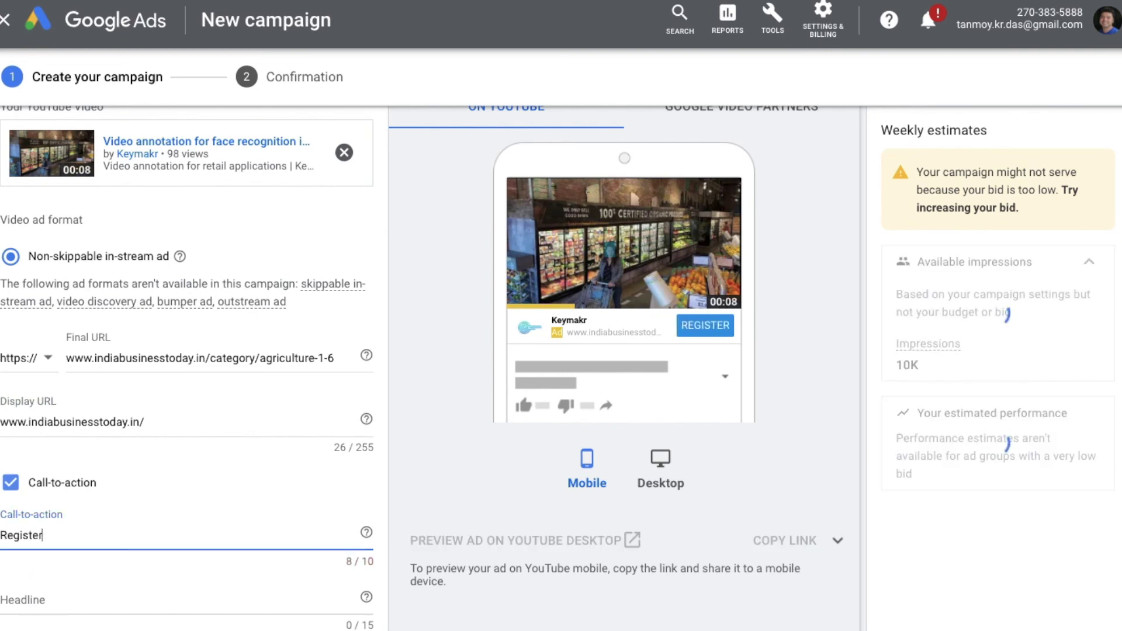
Step: Set the video ad's headline to "Online Business"
scroll(415, 481, "down", 2)
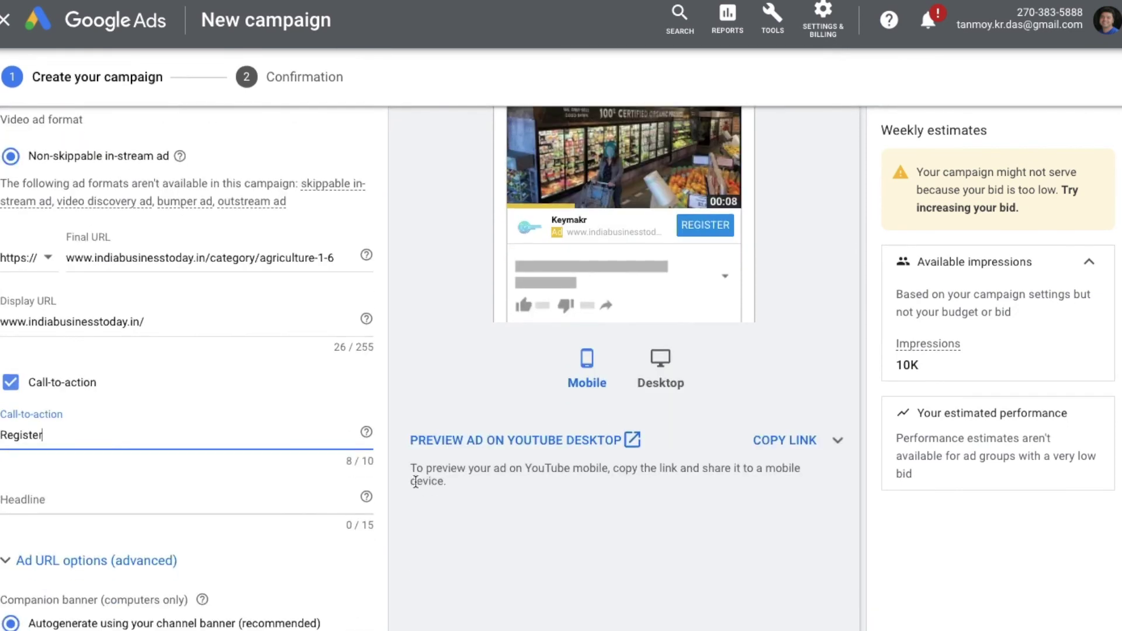
left_click(200, 504)
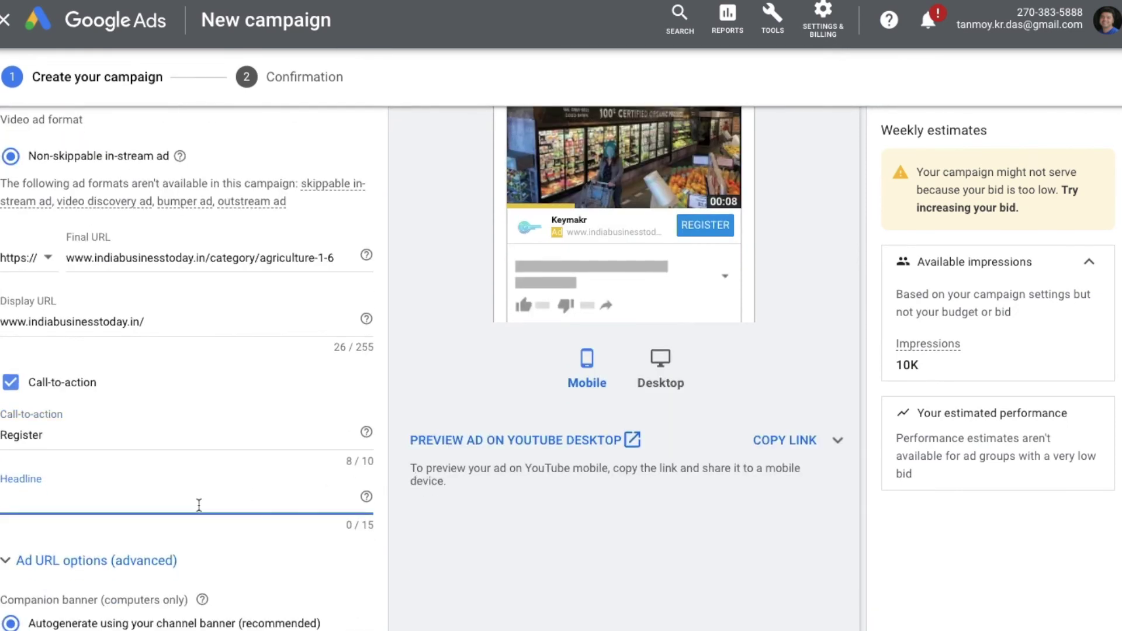
type("Ind")
key("BackSpace")
key("BackSpace")
key("BackSpace")
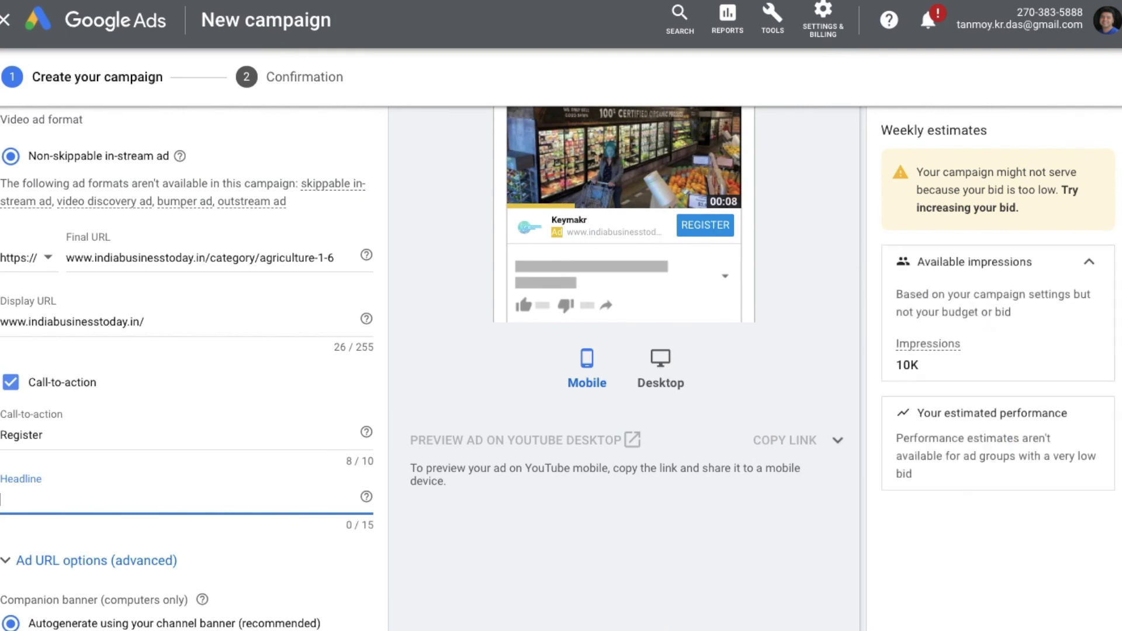
type("Online Business")
scroll(502, 523, "down", 2)
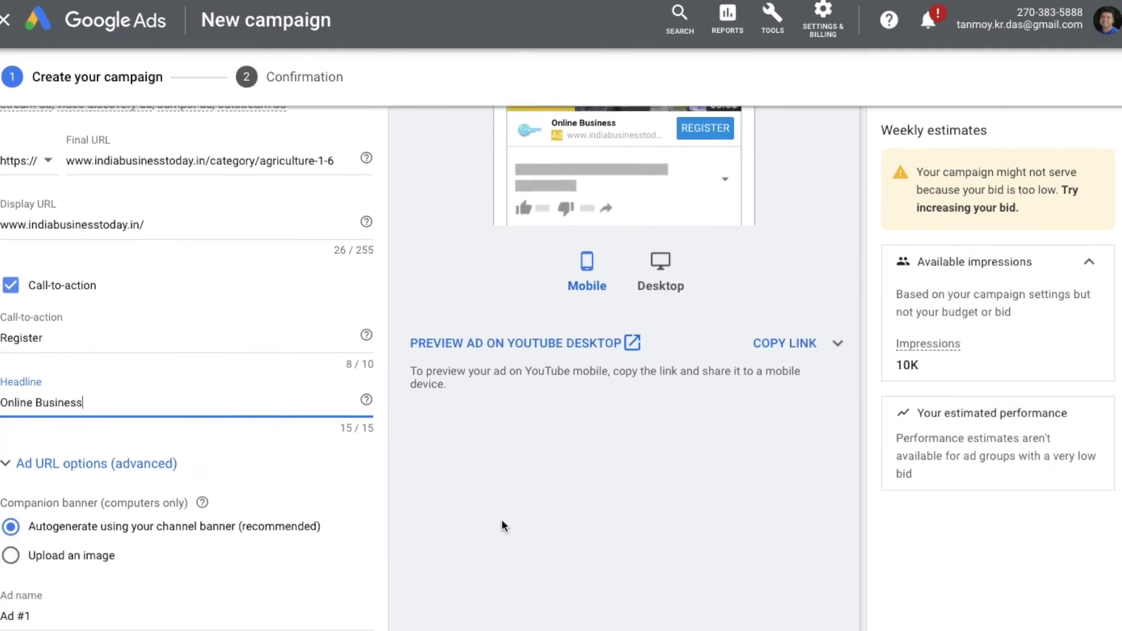
Step: Preview the video ad for desktop on YouTube and on Google video partners
scroll(501, 519, "up", 3)
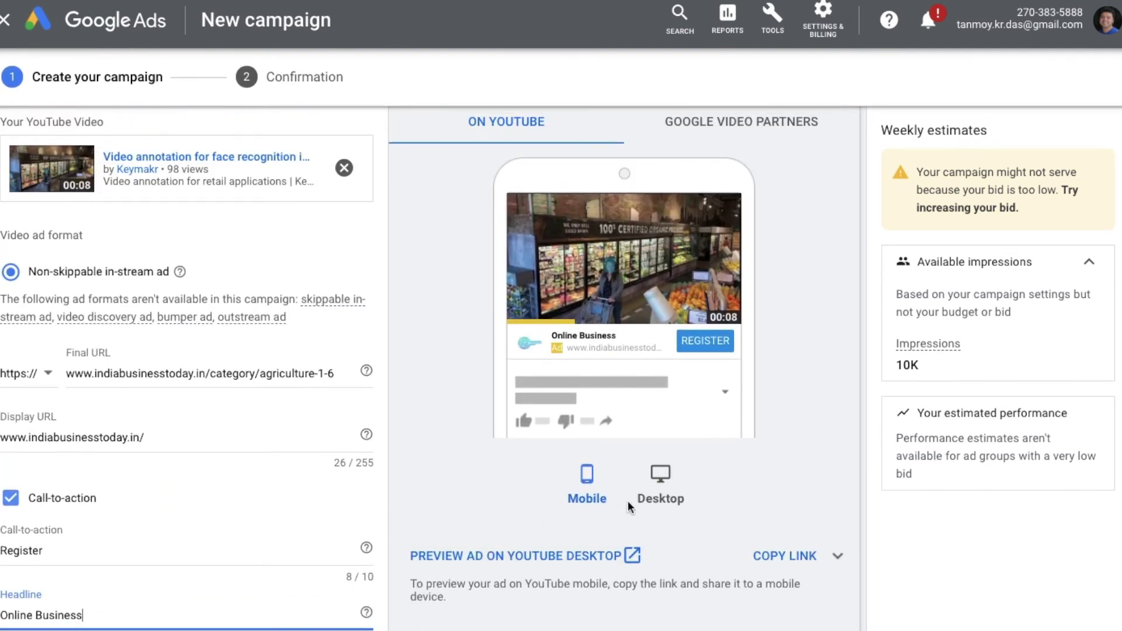
left_click(660, 495)
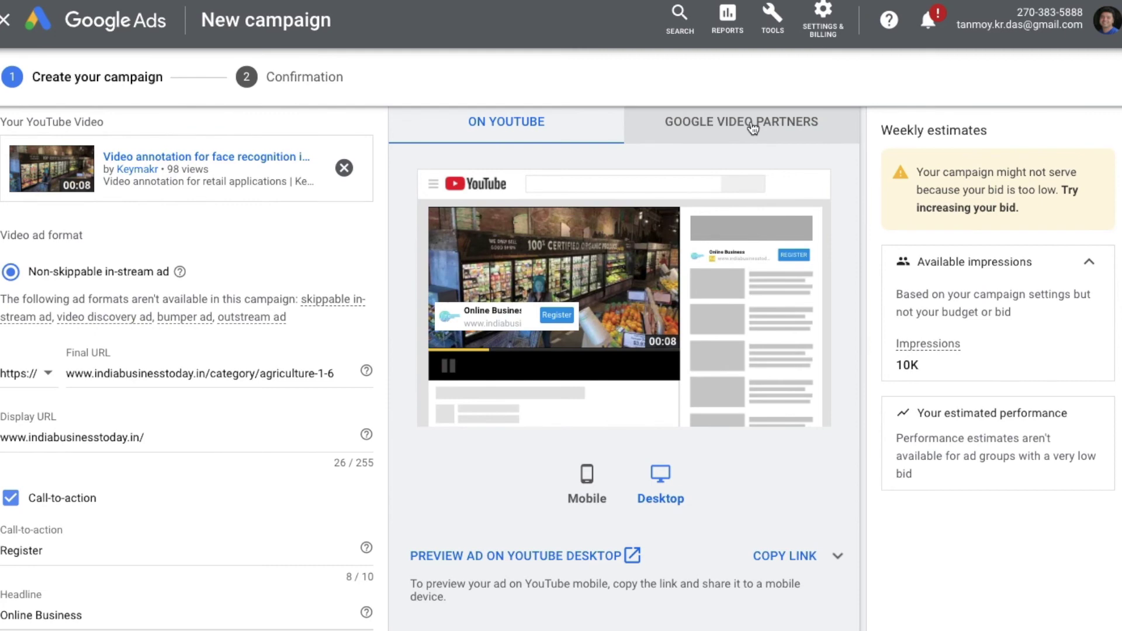
scroll(753, 128, "up", 1)
left_click(754, 163)
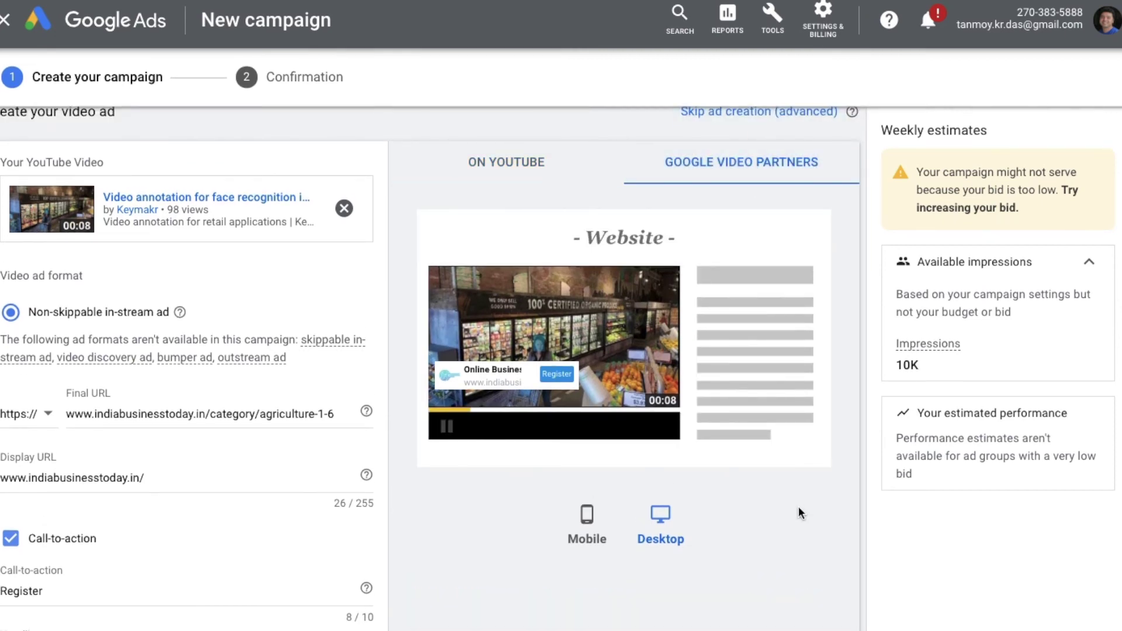
Step: Create the campaign with the autogenerated companion banner and the ad name Ad #1
scroll(799, 508, "down", 7)
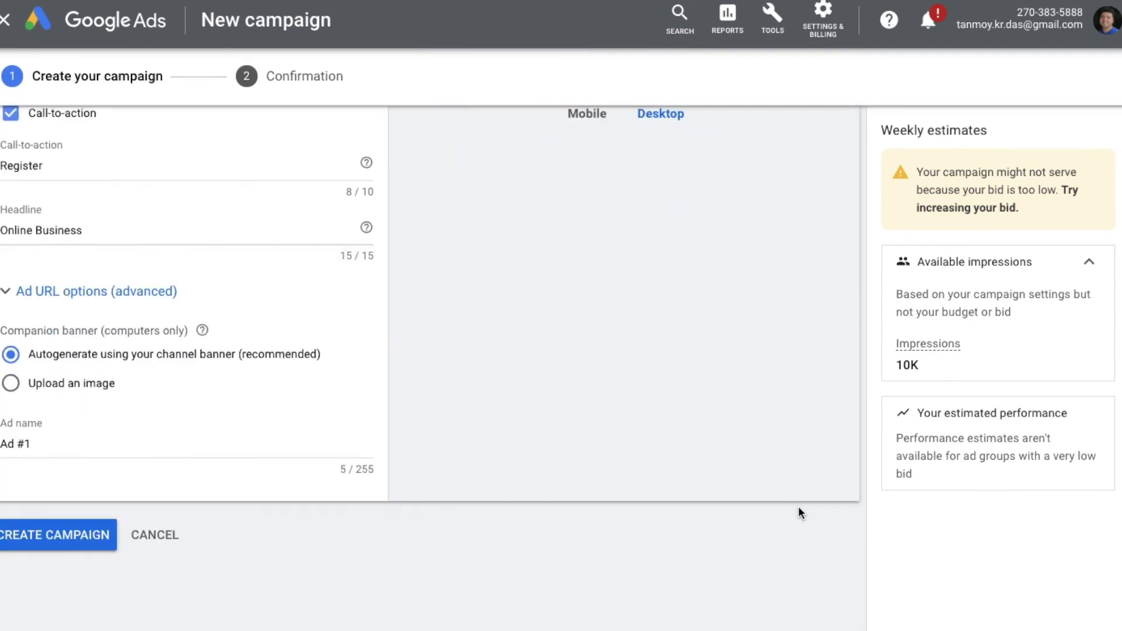
left_click(42, 536)
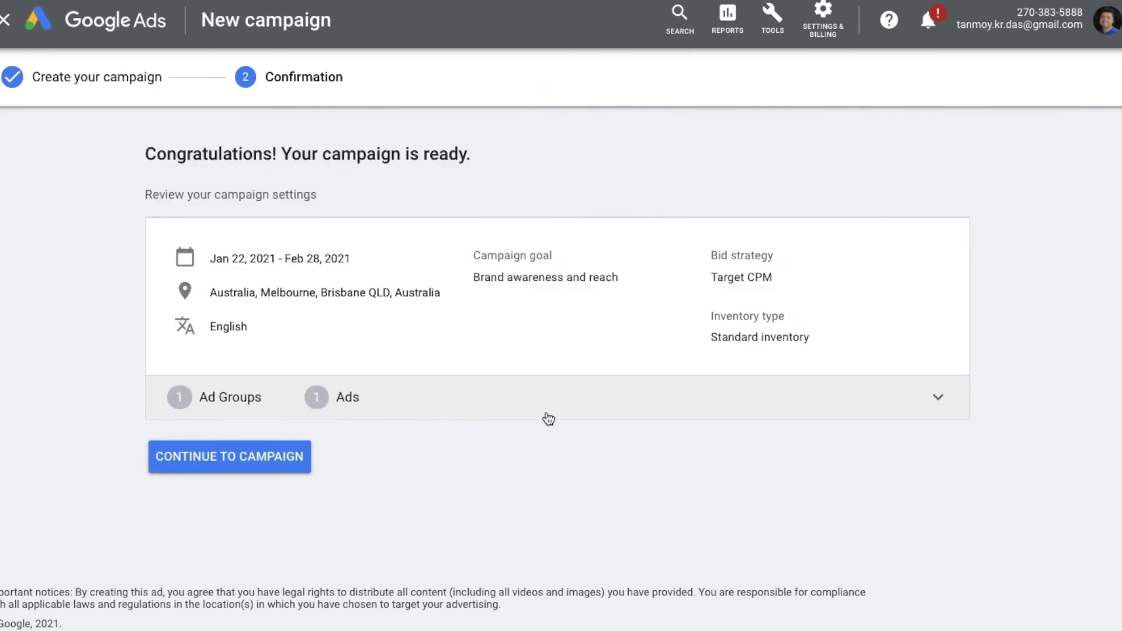
Step: Continue to the new campaign and open its ad group to examine the ad's status
left_click(290, 470)
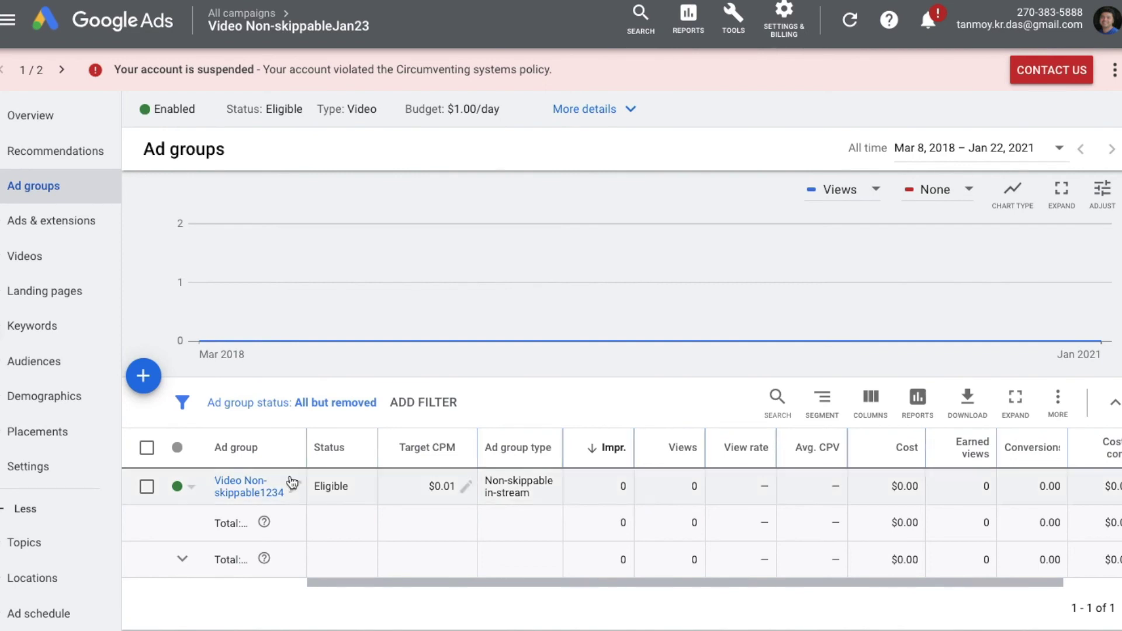
left_click(250, 493)
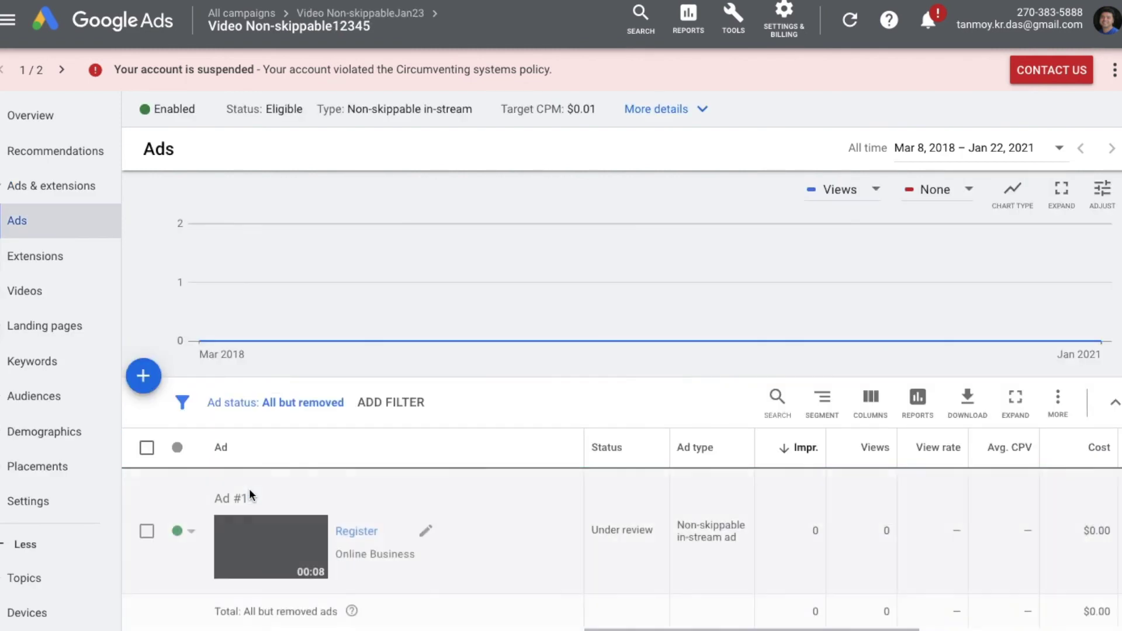
scroll(637, 508, "down", 1)
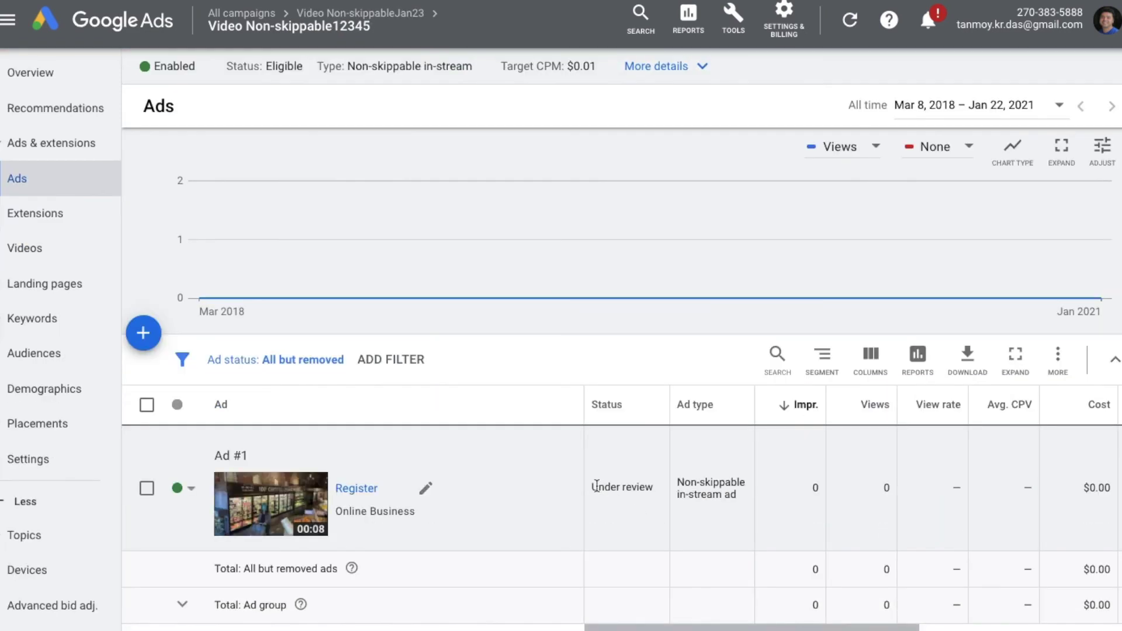
Step: Check the review status of Ad #1 and preview it for desktop on YouTube and on Google video partners
left_click_drag(593, 488, 648, 493)
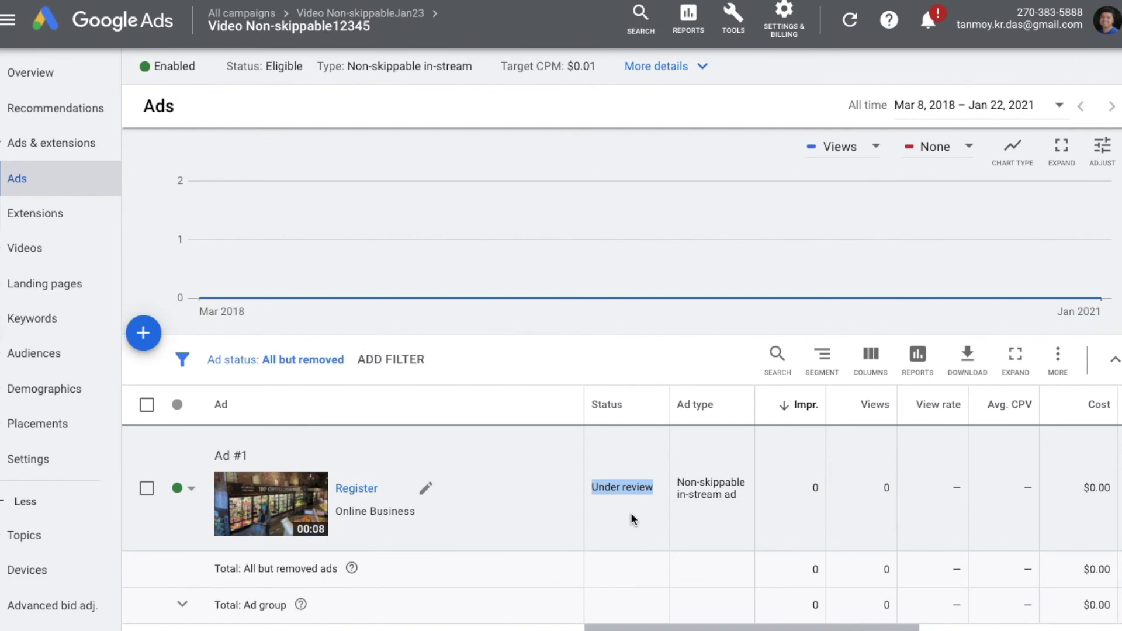
left_click(263, 491)
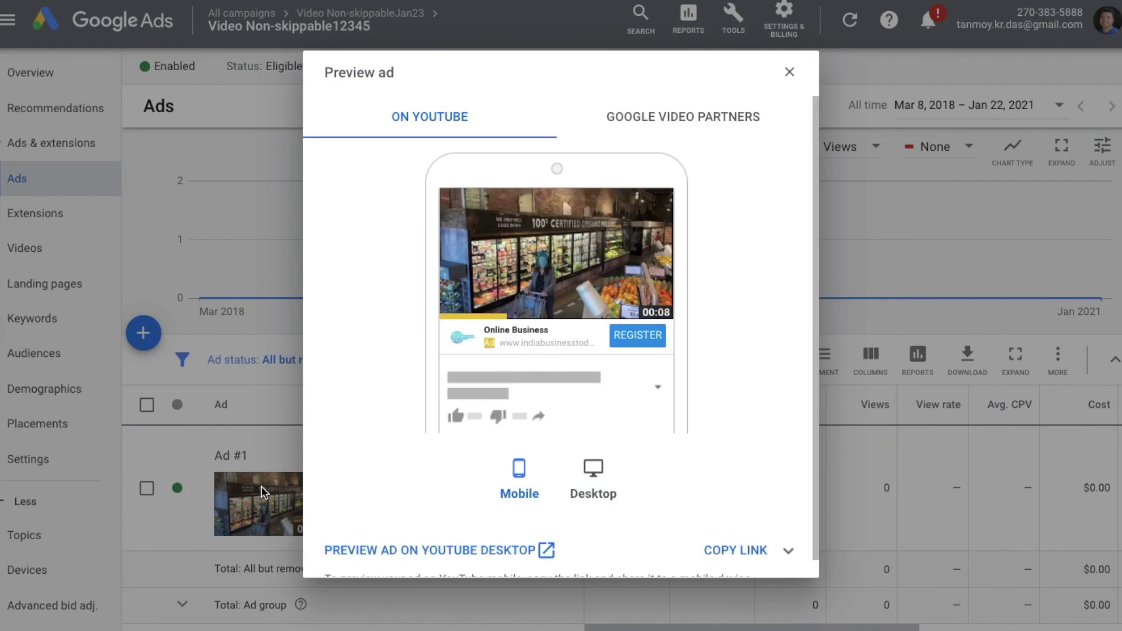
left_click(592, 472)
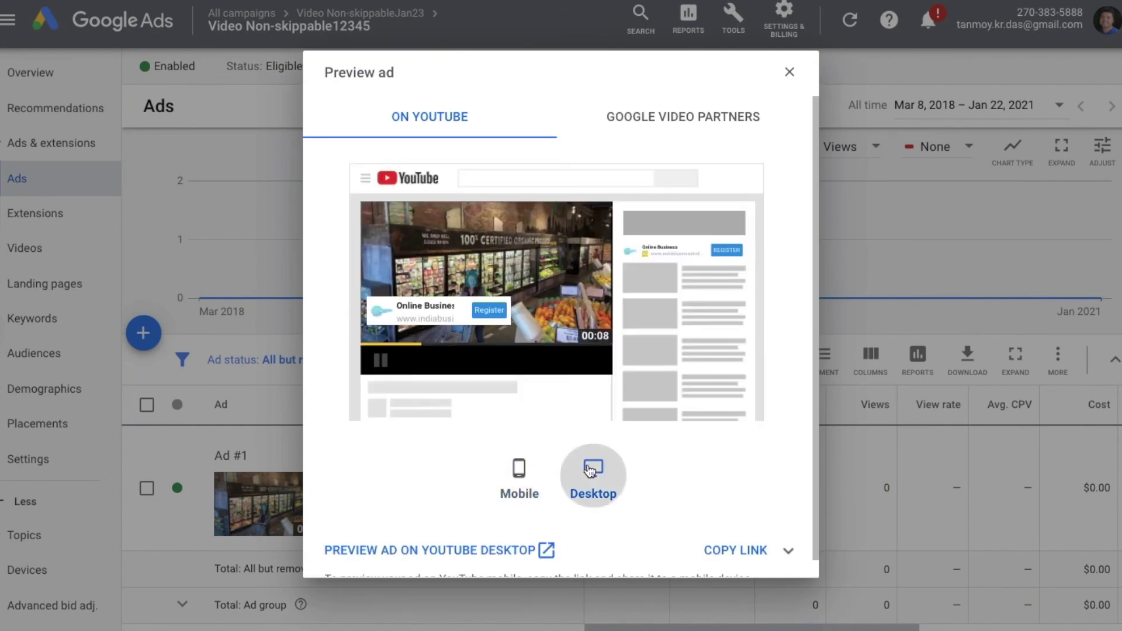
left_click(719, 117)
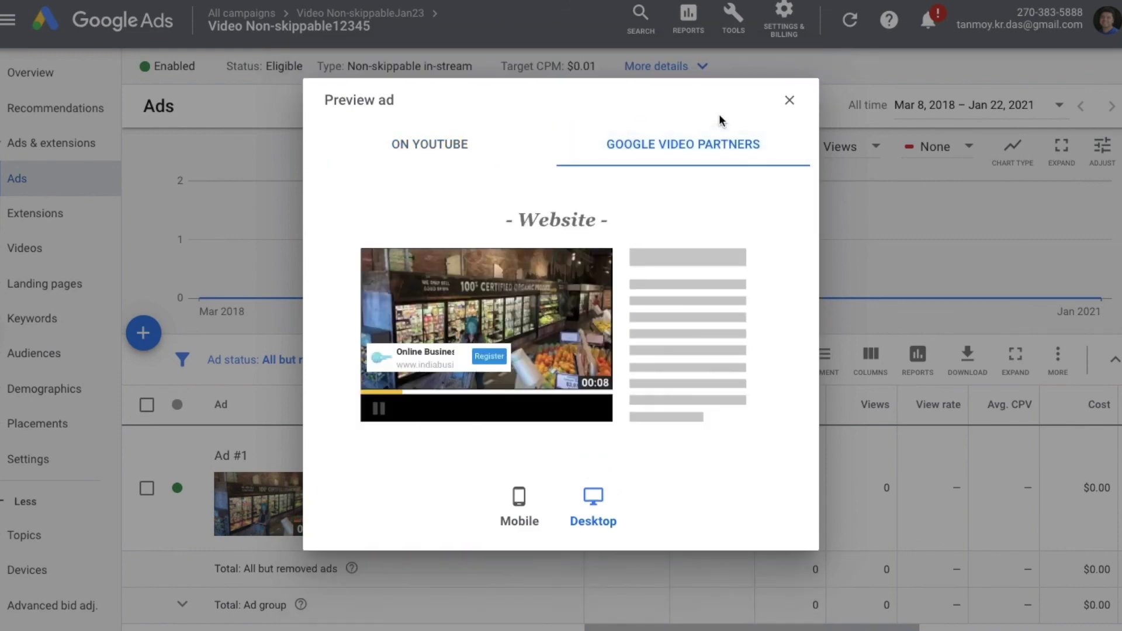
left_click(790, 101)
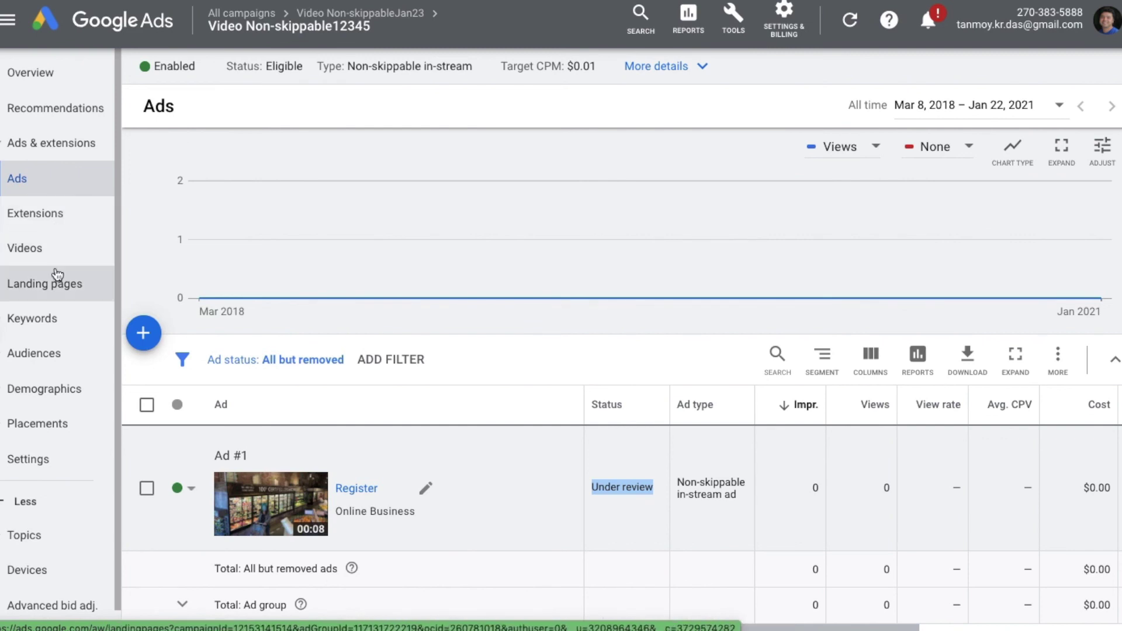
Step: Examine the ad group's display/video keywords and its targeted audiences with their audience types
left_click(55, 325)
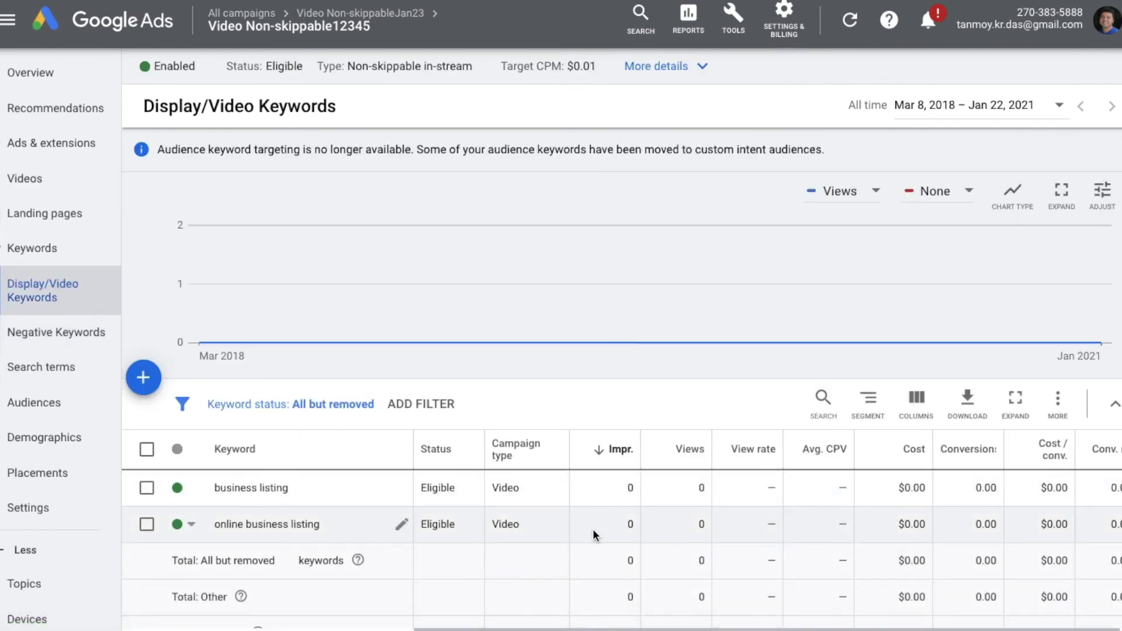
scroll(593, 529, "down", 1)
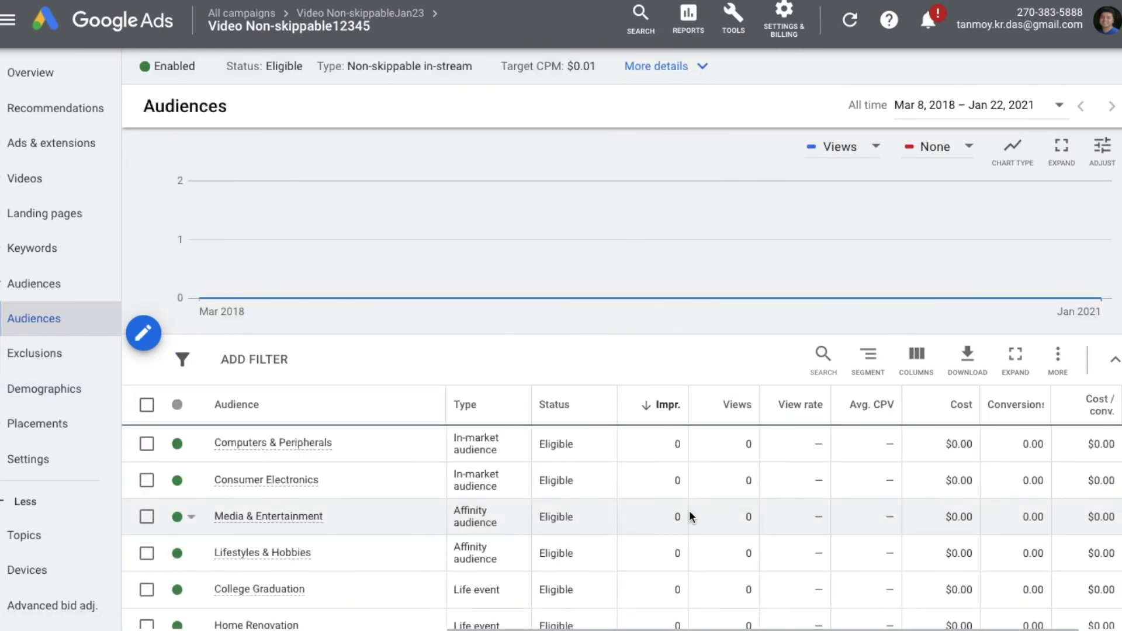
scroll(690, 514, "down", 2)
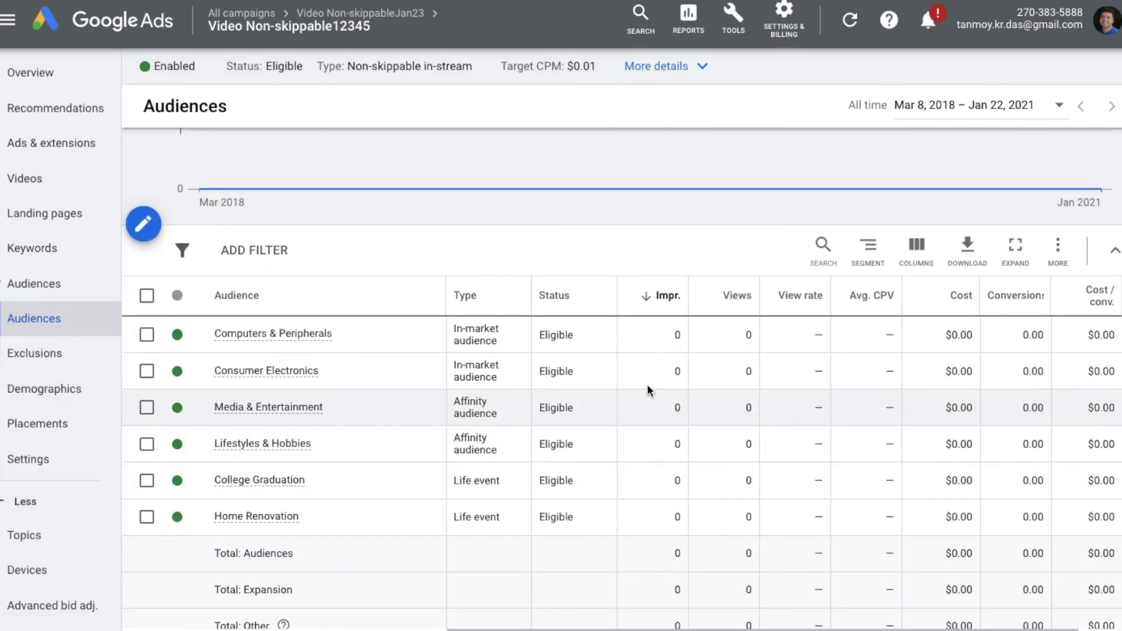
double_click(483, 329)
double_click(475, 403)
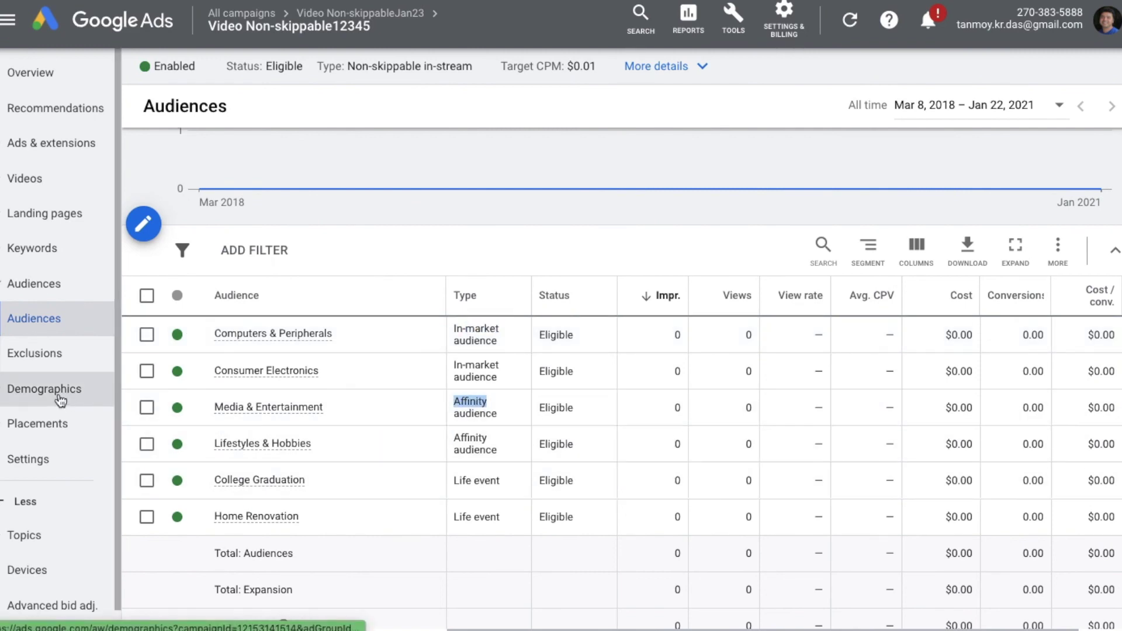
Step: Examine which age ranges are eligible or excluded in the ad group's demographics
left_click(44, 389)
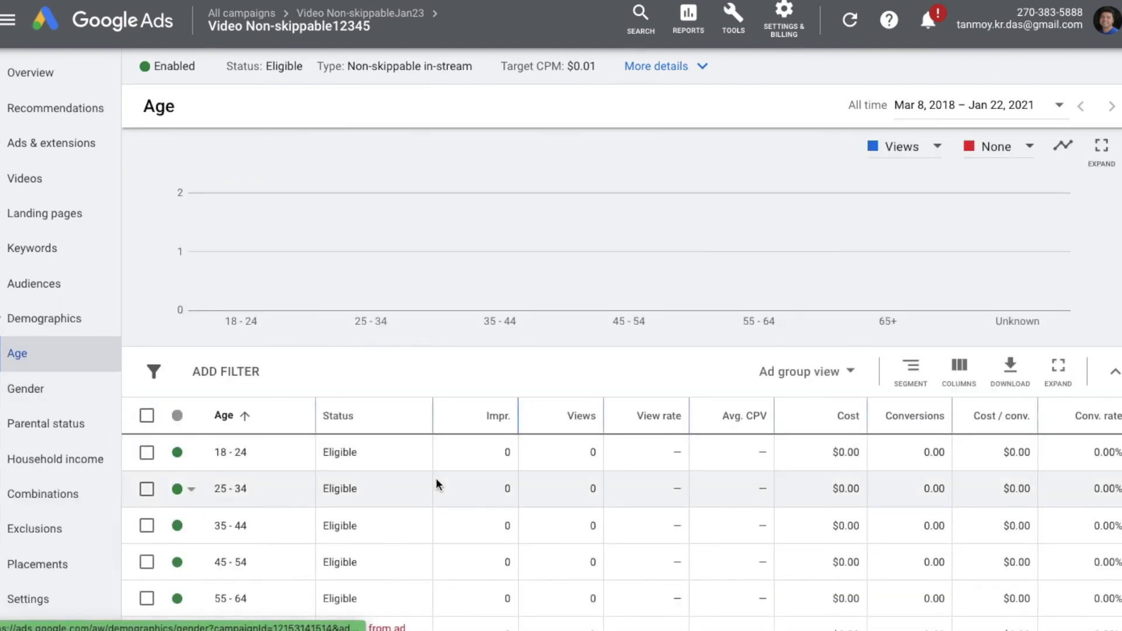
scroll(580, 504, "down", 2)
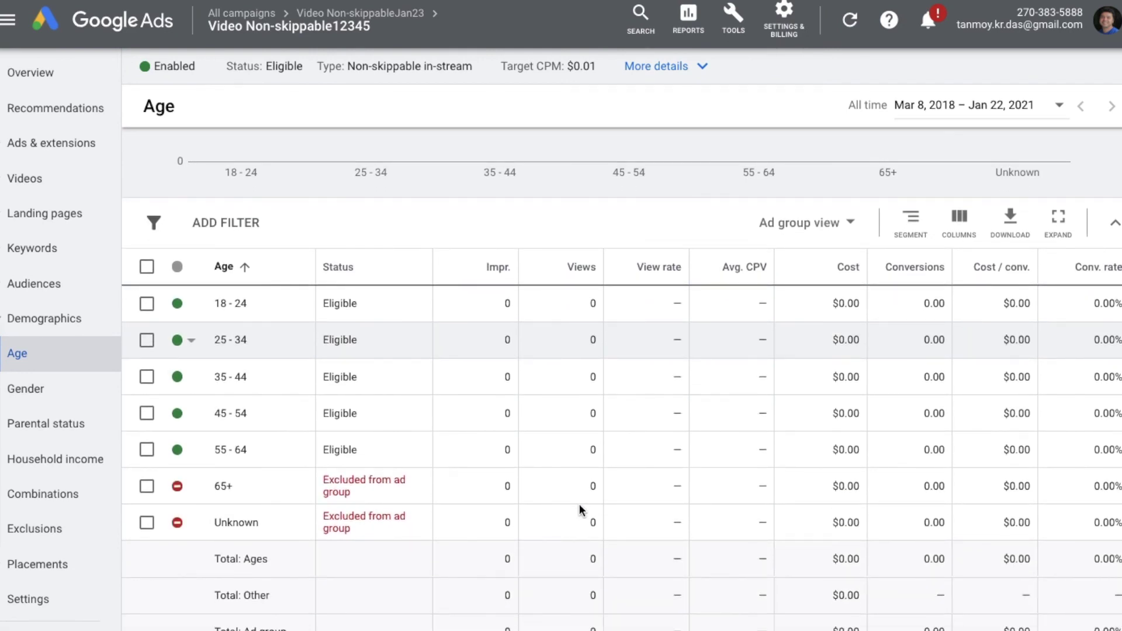
left_click(54, 321)
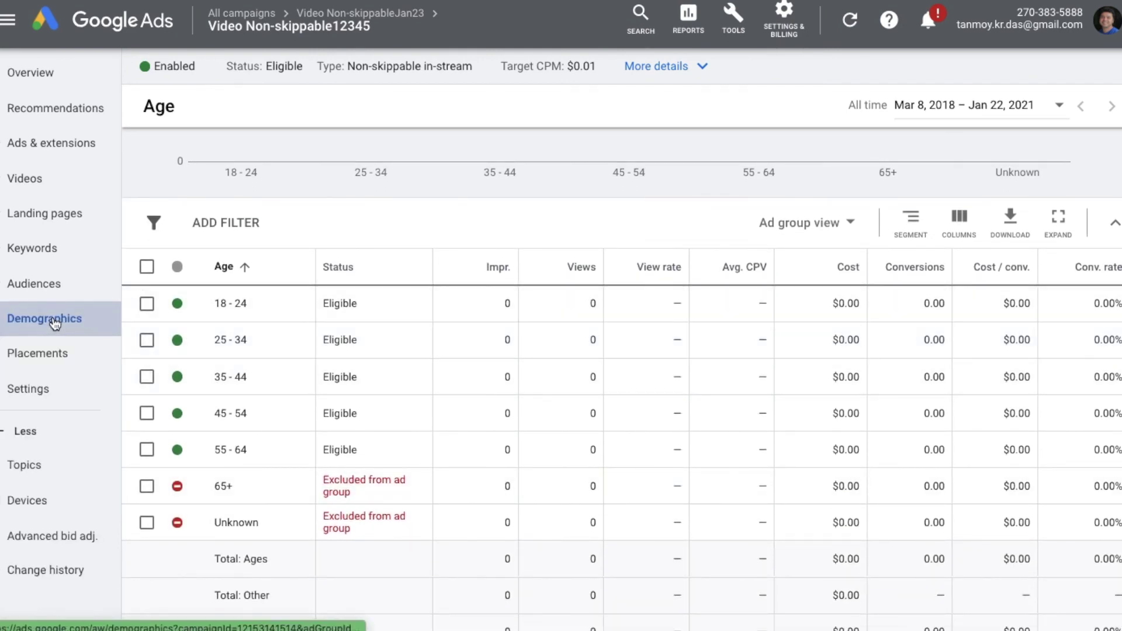
Step: Examine the ad group's placements and targeted topics, and go back to its ads and extensions
left_click(59, 355)
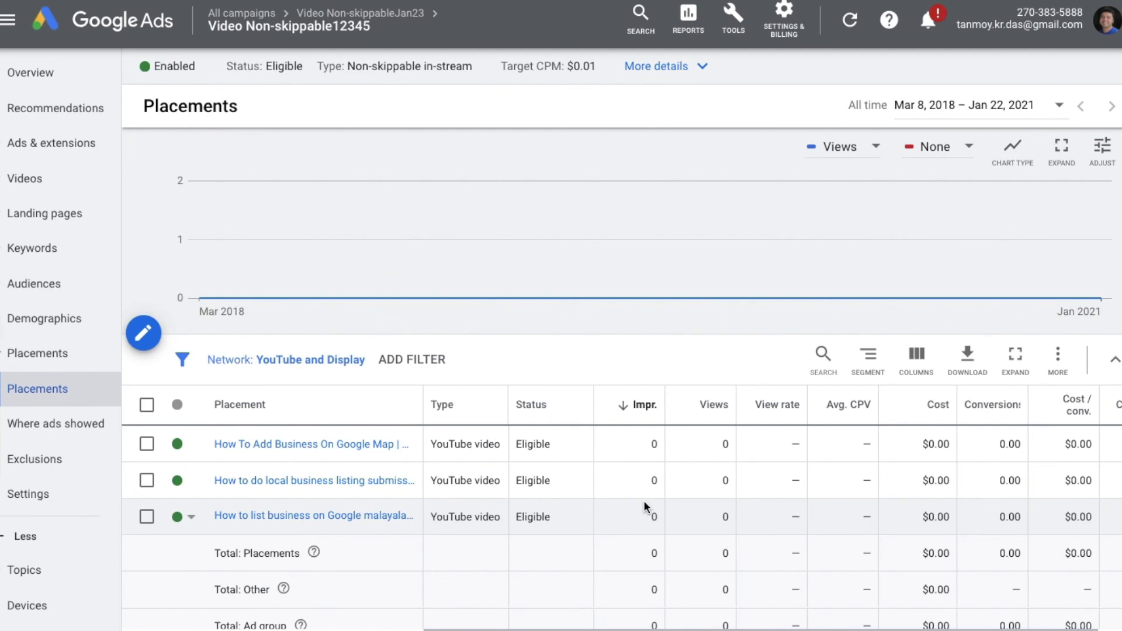
left_click(42, 571)
scroll(675, 515, "down", 1)
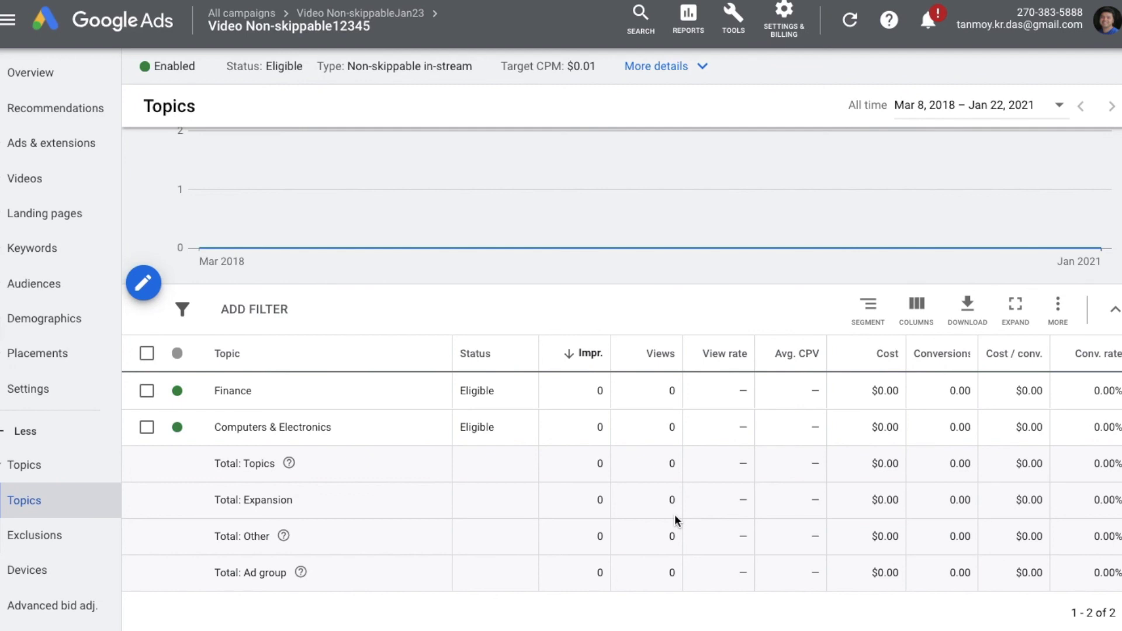
left_click(81, 147)
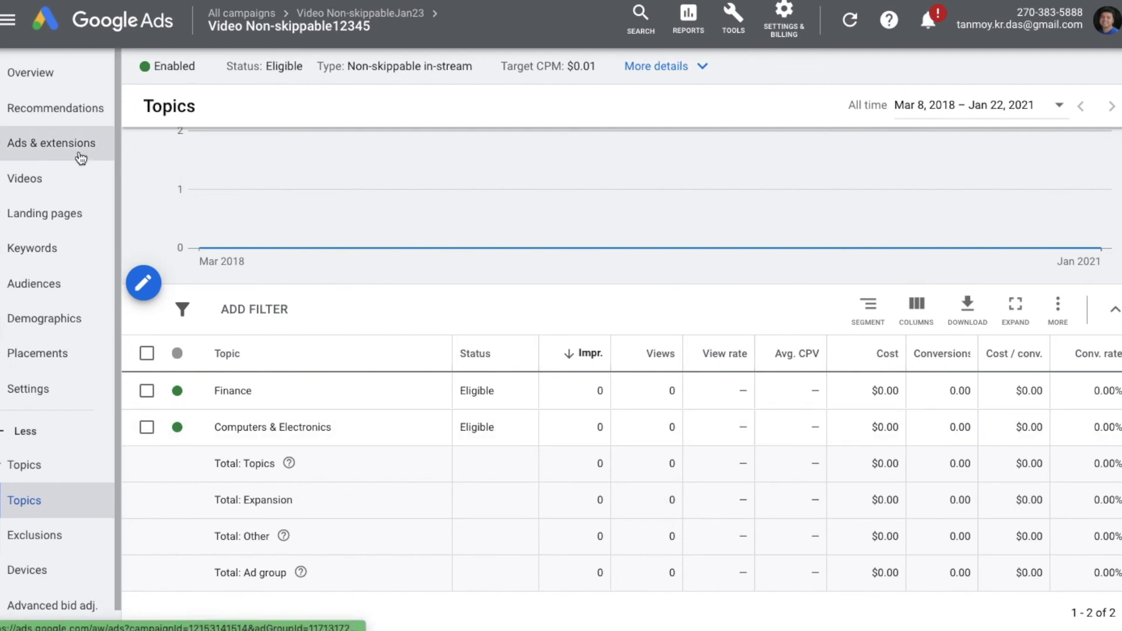